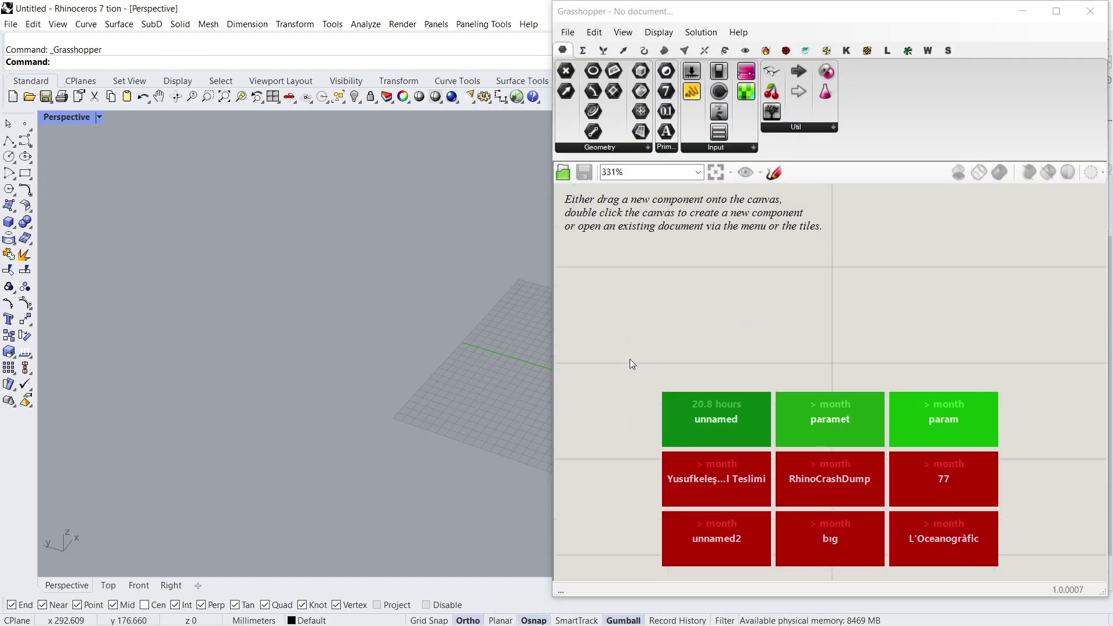
Step: Add a Bifocals component to the canvas and place it in the upper area
{"action": "double_click", "coordinate": [660, 348]}
{"action": "type", "text": "bifo"}
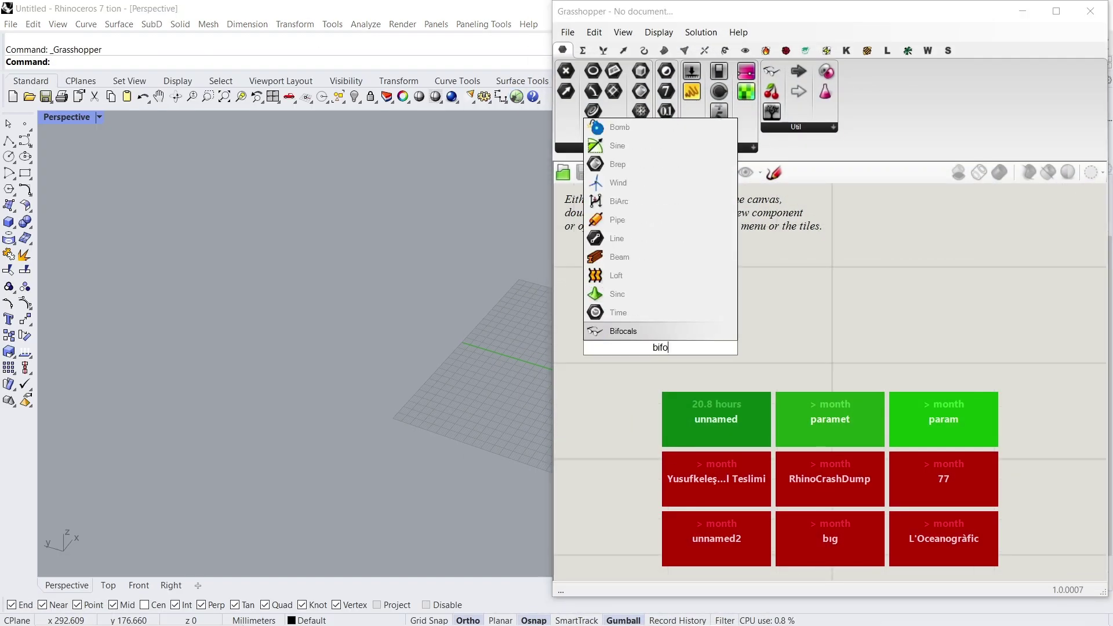
{"action": "key", "text": "Return"}
{"action": "left_click_drag", "start_coordinate": [662, 363], "coordinate": [681, 228]}
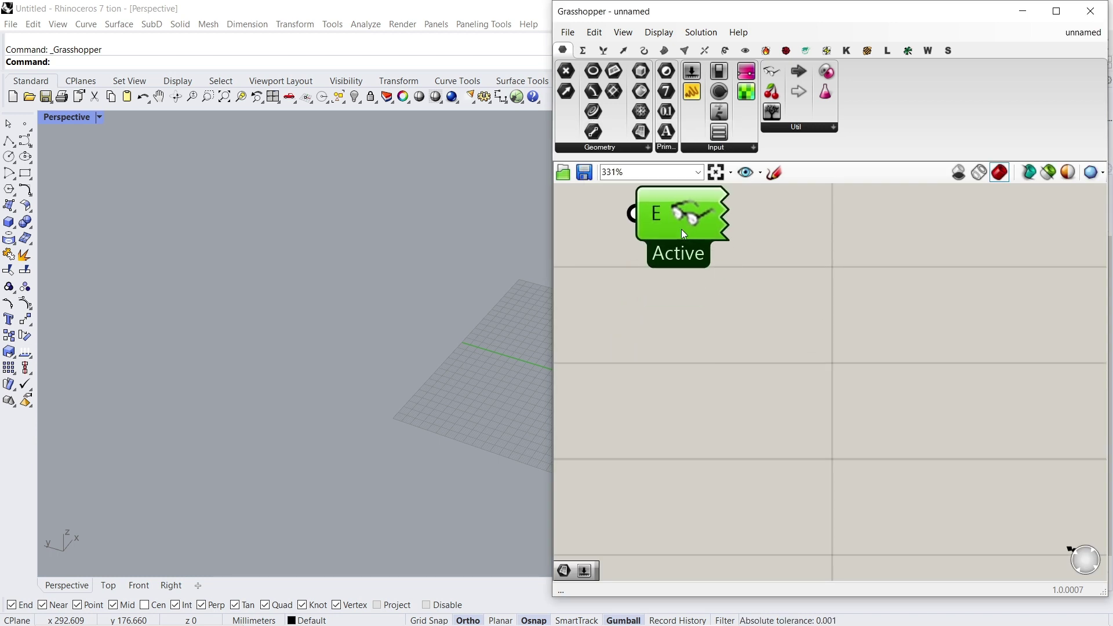
Step: Add a Construct Point component and move it away from Bifocals, leaving room for its input components
{"action": "left_click", "coordinate": [701, 440]}
{"action": "double_click", "coordinate": [701, 441]}
{"action": "type", "text": "con"}
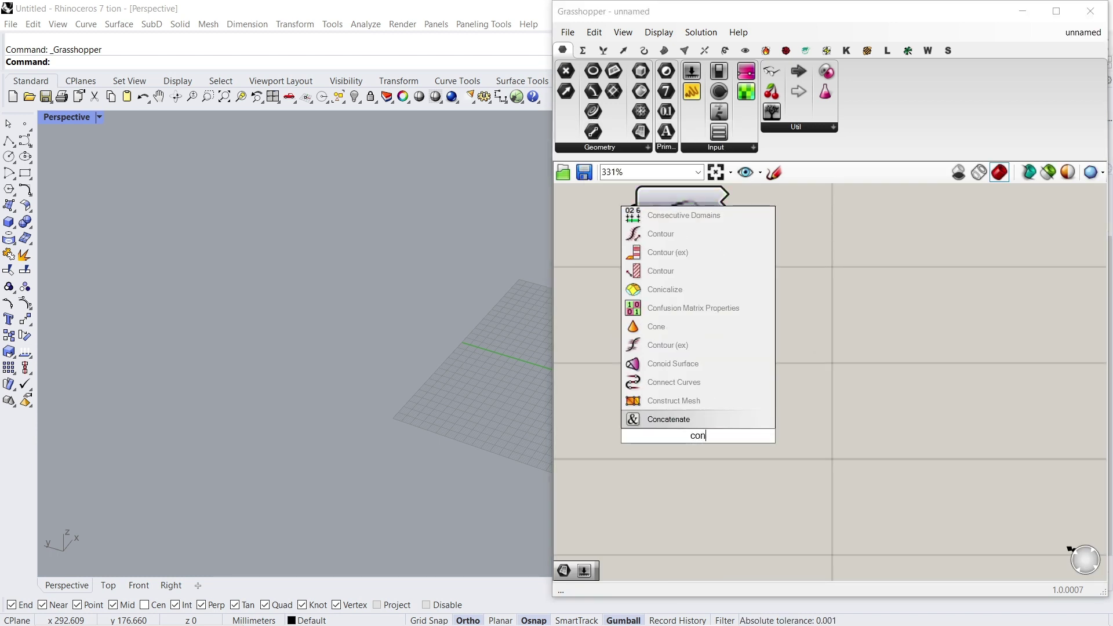
{"action": "type", "text": "struct"}
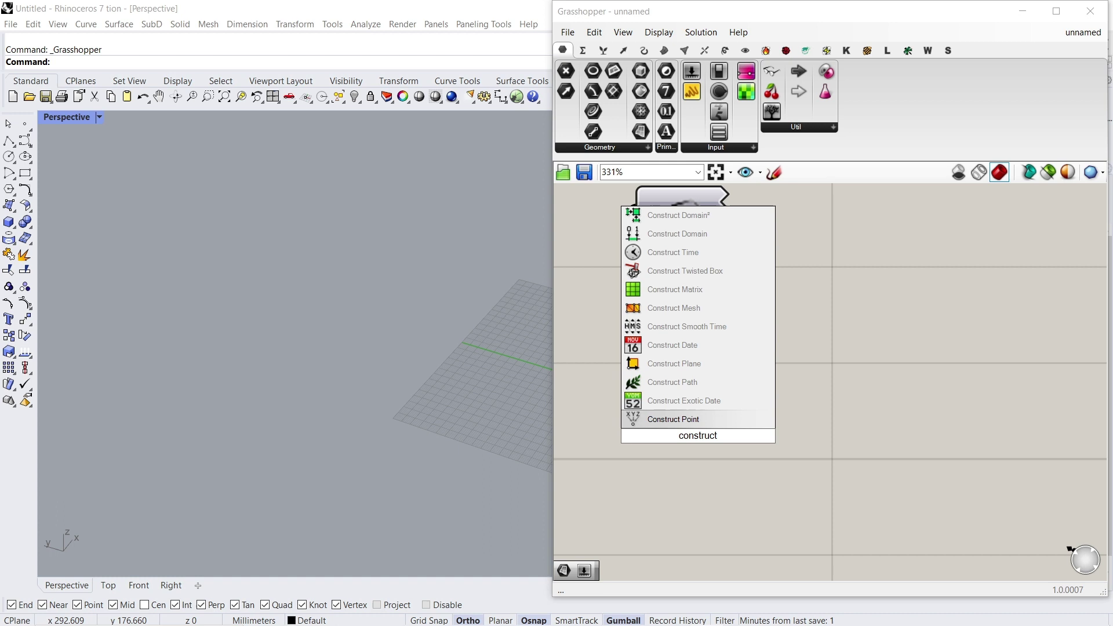
{"action": "key", "text": "Return"}
{"action": "scroll", "coordinate": [705, 400], "scroll_direction": "down", "scroll_amount": 3}
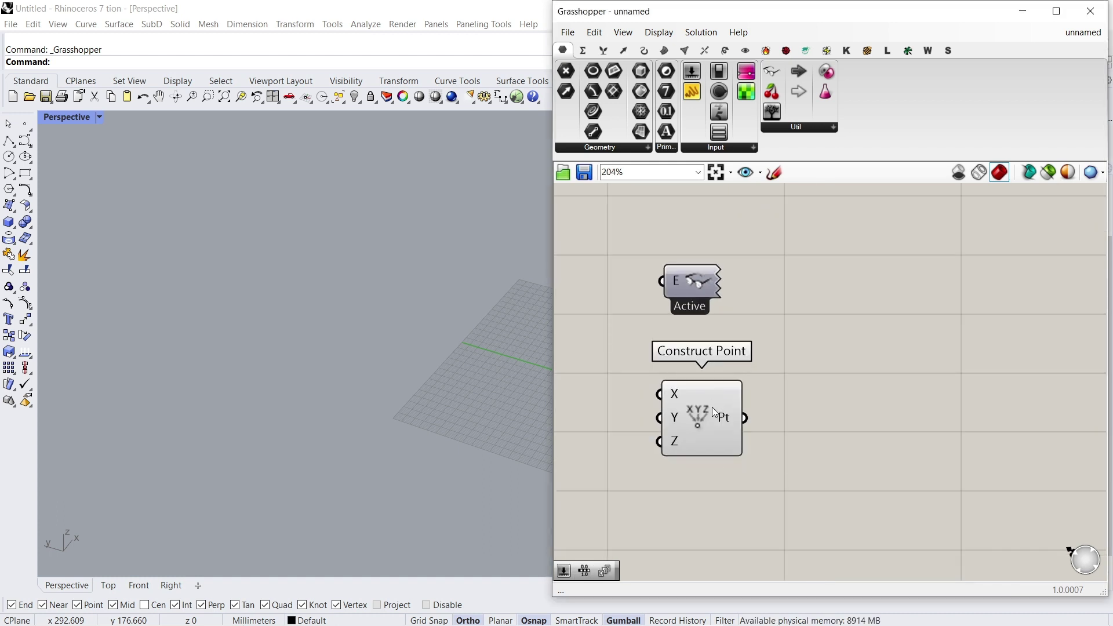
{"action": "left_click_drag", "start_coordinate": [712, 407], "coordinate": [975, 418]}
Step: Add a Series component, connect its output to Construct Point's X input and place it beside Construct Point
{"action": "double_click", "coordinate": [768, 465]}
{"action": "type", "text": "series"}
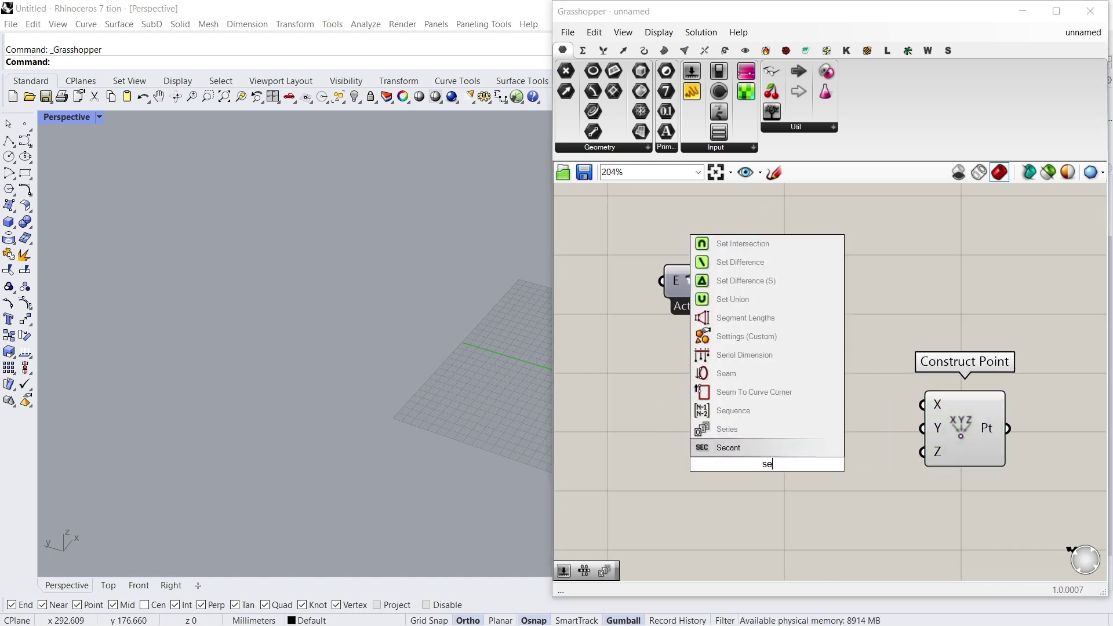
{"action": "key", "text": "Return"}
{"action": "left_click_drag", "start_coordinate": [821, 450], "coordinate": [924, 407]}
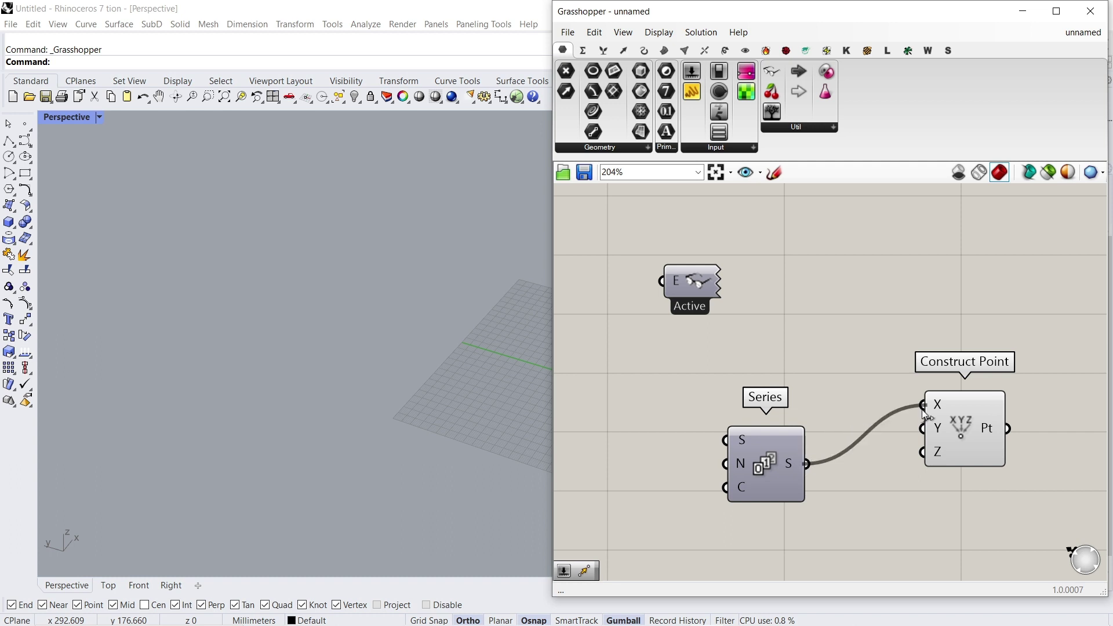
{"action": "left_click_drag", "start_coordinate": [748, 472], "coordinate": [827, 417]}
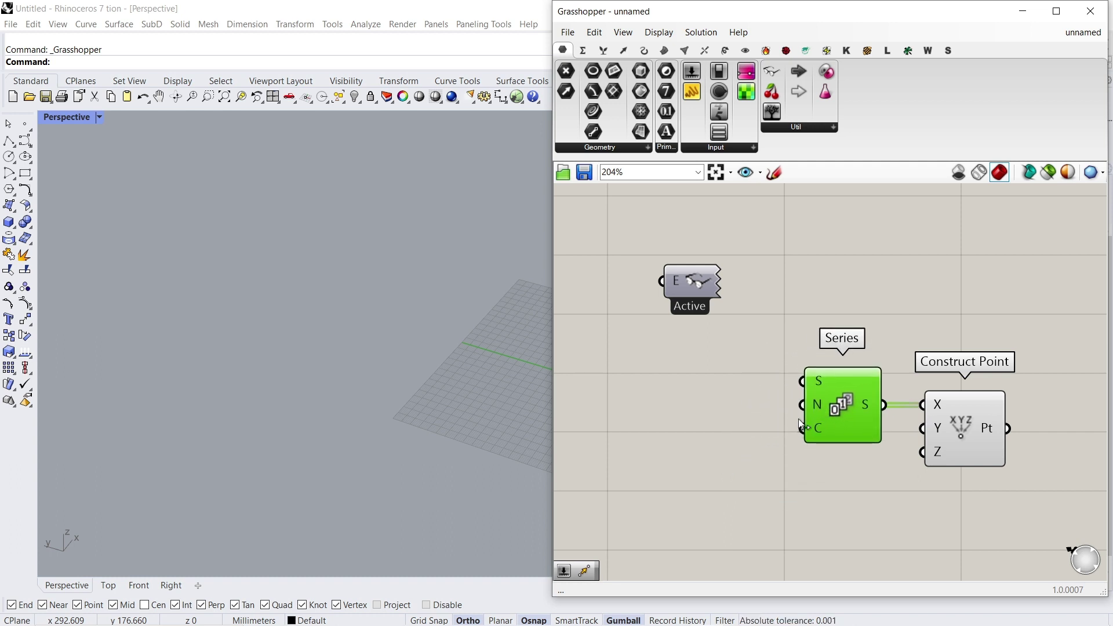
Step: Create a number slider with the value 30 and connect it to the Series Count input
{"action": "double_click", "coordinate": [718, 419]}
{"action": "type", "text": "30"}
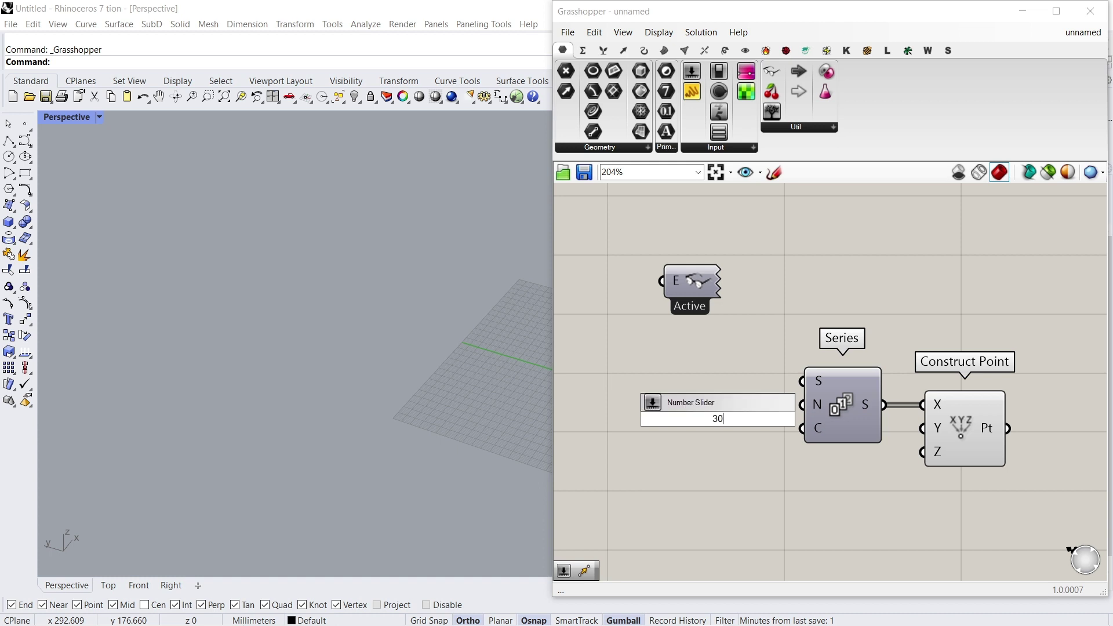
{"action": "key", "text": "Return"}
{"action": "left_click_drag", "start_coordinate": [774, 422], "coordinate": [721, 433]}
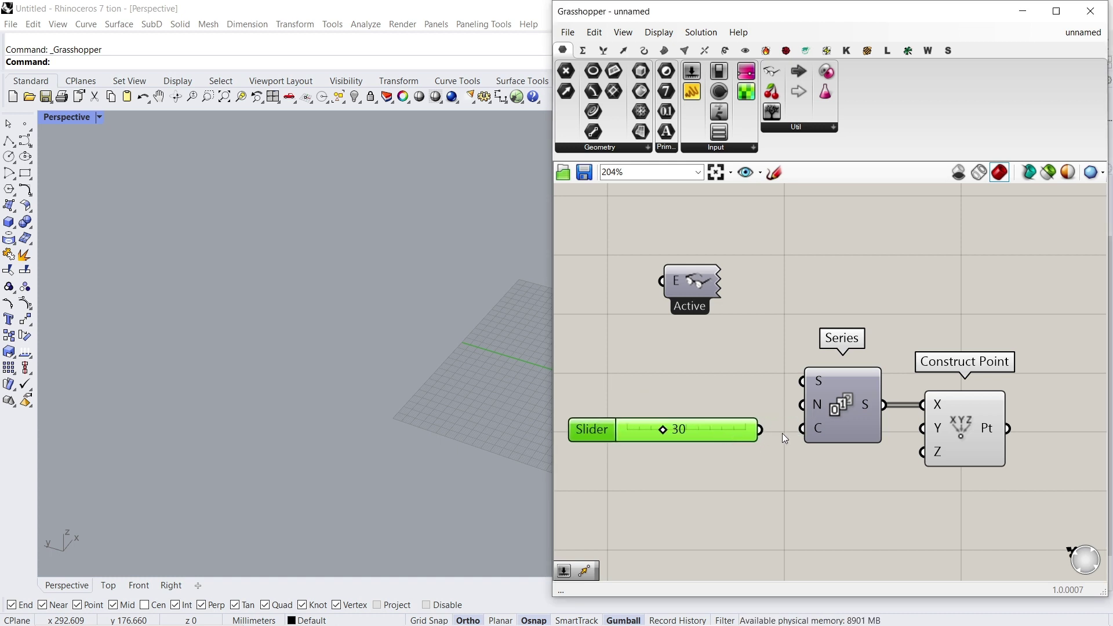
{"action": "left_click_drag", "start_coordinate": [810, 429], "coordinate": [770, 436]}
Step: Create a number slider with the value 10, connect it to the Series Step input and check the row of points
{"action": "double_click", "coordinate": [665, 394]}
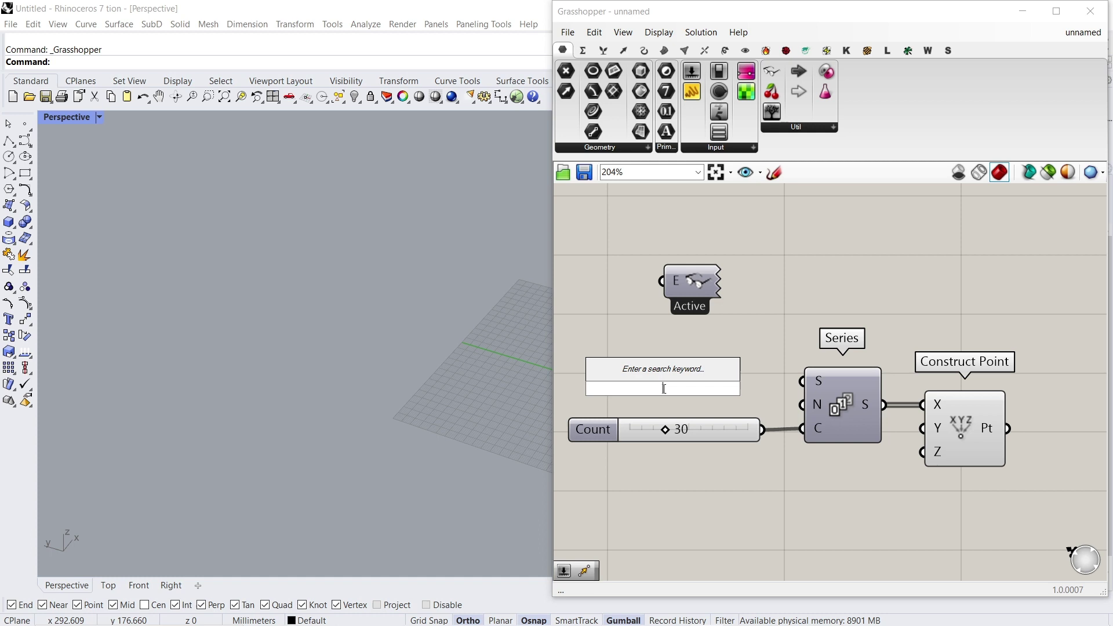
{"action": "type", "text": "10"}
{"action": "key", "text": "Return"}
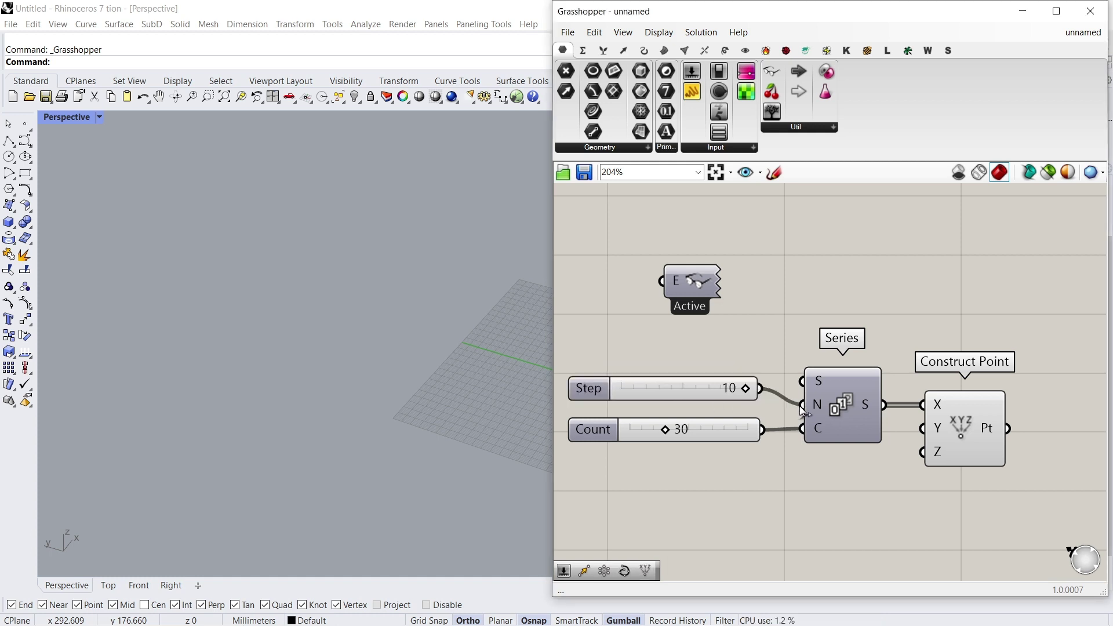
{"action": "scroll", "coordinate": [297, 346], "scroll_direction": "down", "scroll_amount": 8}
{"action": "right_click_drag", "start_coordinate": [299, 360], "coordinate": [464, 371]}
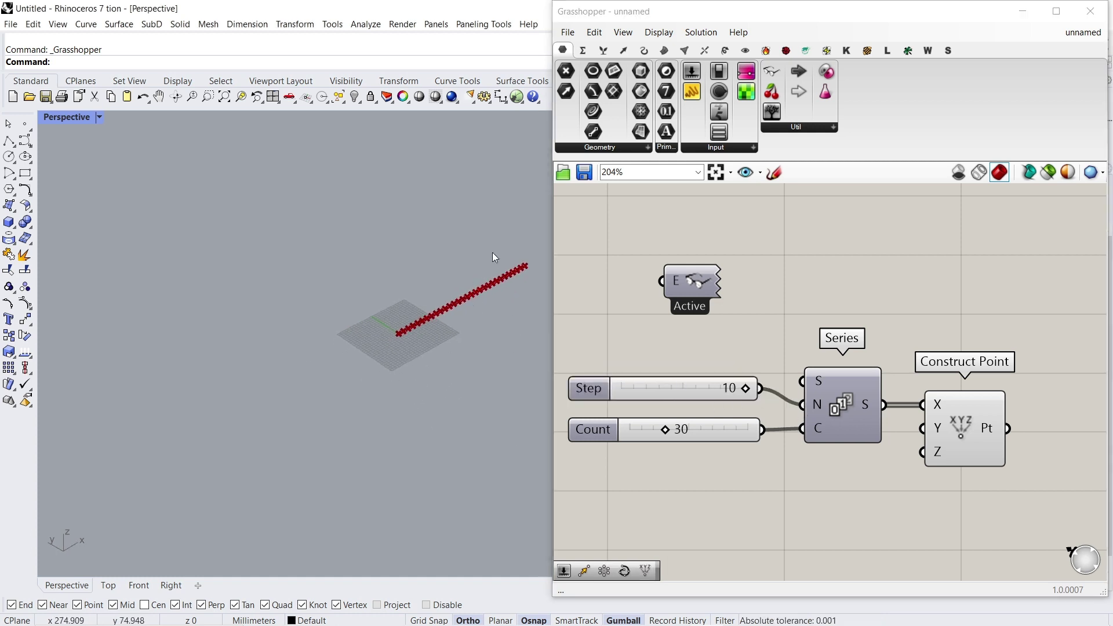
{"action": "right_click_drag", "start_coordinate": [492, 253], "coordinate": [270, 336]}
Step: Add a Range component below Series and connect the Count slider to its N input
{"action": "right_click_drag", "start_coordinate": [815, 468], "coordinate": [836, 331]}
{"action": "double_click", "coordinate": [843, 439]}
{"action": "type", "text": "ran"}
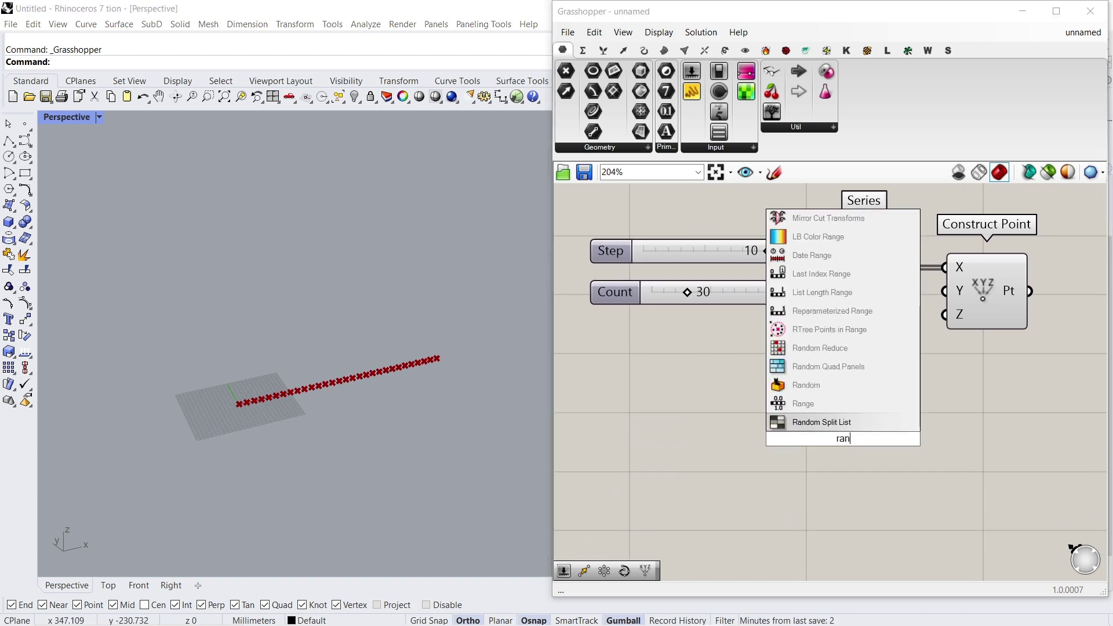
{"action": "type", "text": "g"}
{"action": "key", "text": "Return"}
{"action": "left_click_drag", "start_coordinate": [784, 293], "coordinate": [790, 457]}
Step: Add a Graph Mapper next to Range and connect the Range output to its input
{"action": "right_click_drag", "start_coordinate": [843, 451], "coordinate": [666, 406]}
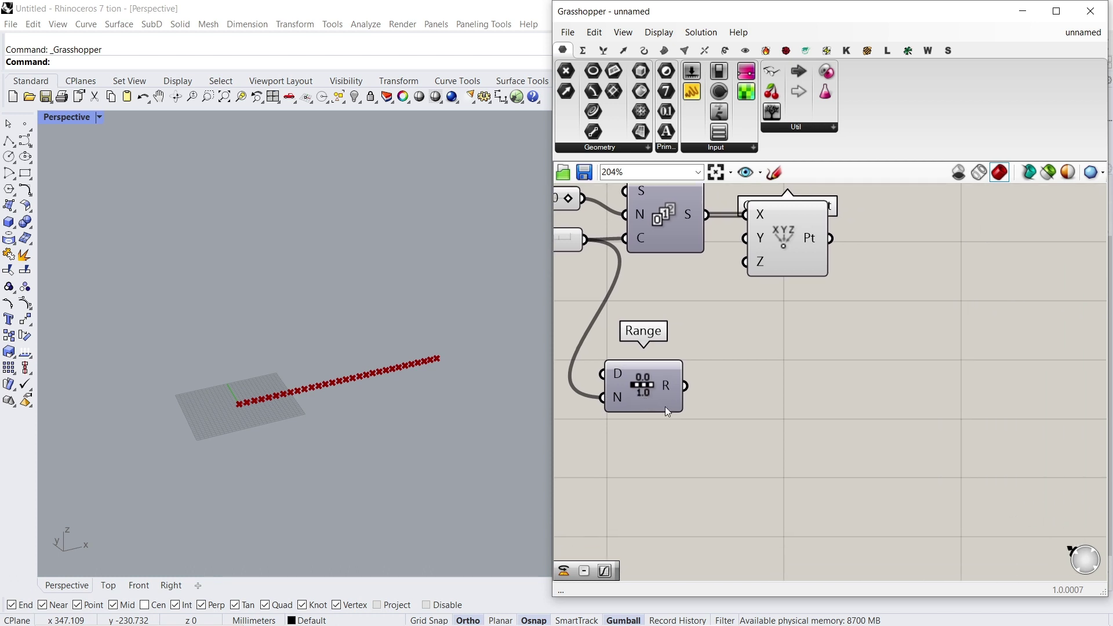
{"action": "double_click", "coordinate": [733, 428]}
{"action": "type", "text": "gr"}
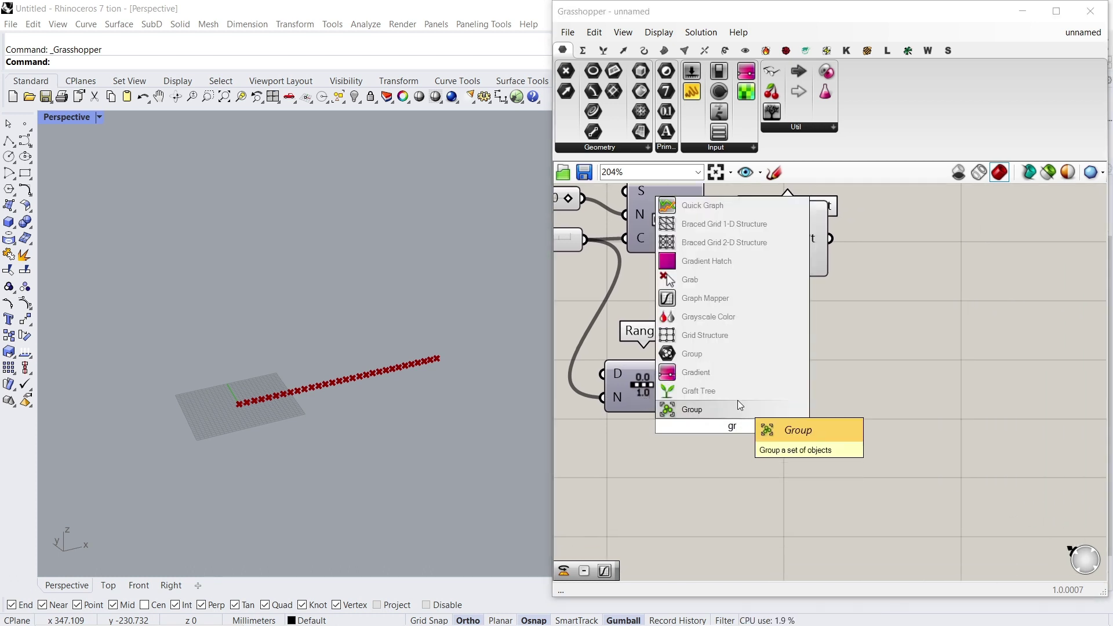
{"action": "type", "text": "a"}
{"action": "left_click", "coordinate": [735, 354]}
{"action": "left_click_drag", "start_coordinate": [715, 397], "coordinate": [795, 416]}
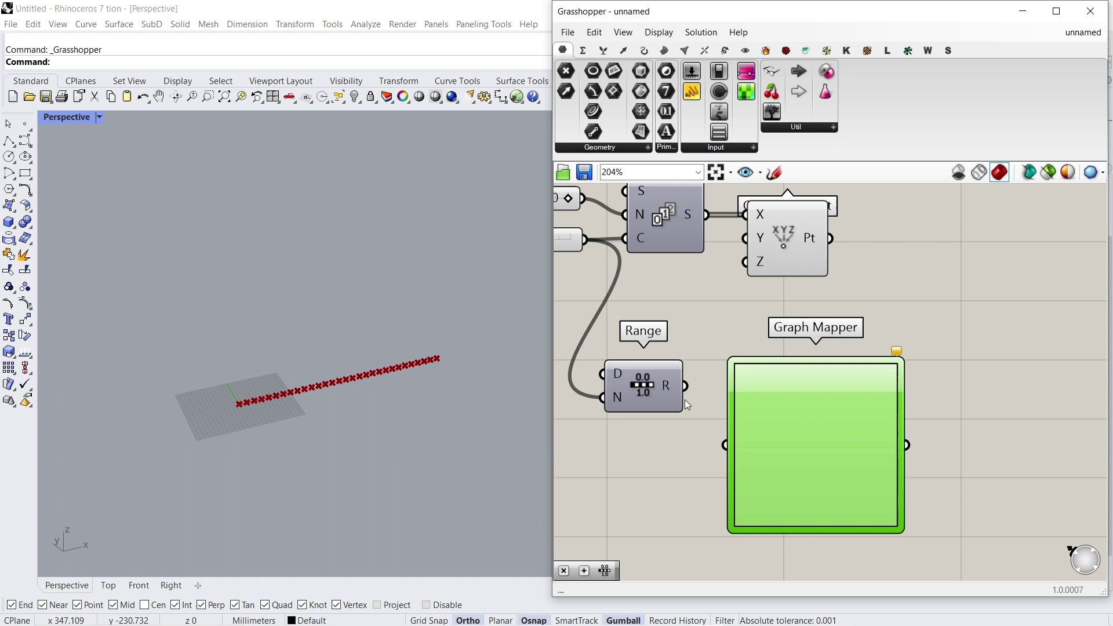
{"action": "left_click_drag", "start_coordinate": [708, 429], "coordinate": [723, 445]}
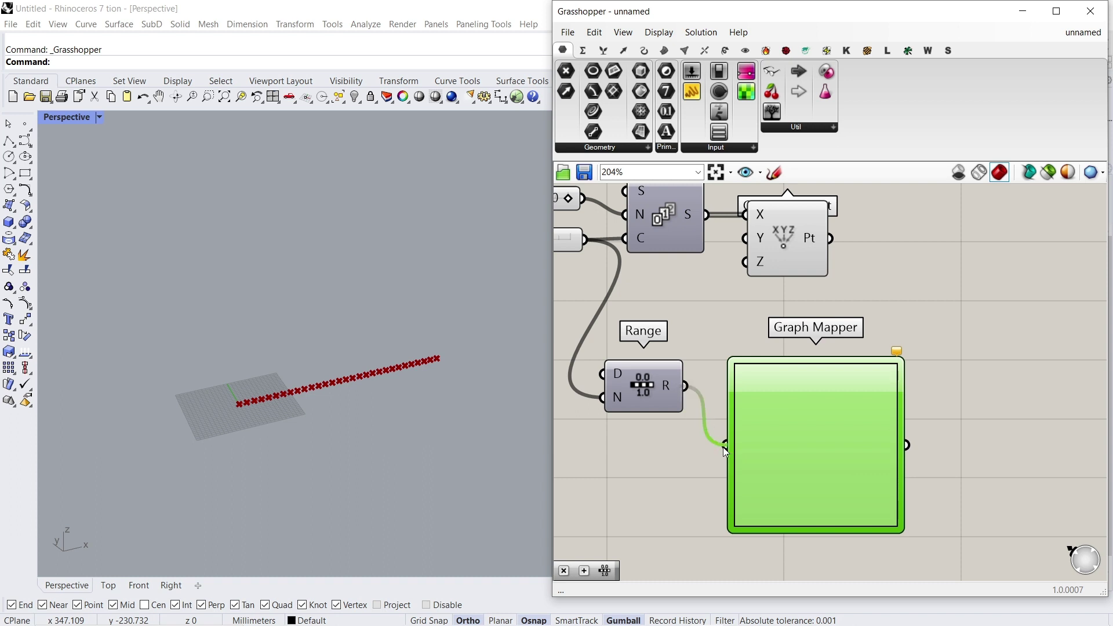
Step: Apply the expression x-1 to the N input of Range
{"action": "right_click", "coordinate": [613, 395]}
{"action": "mouse_move", "coordinate": [695, 501]}
{"action": "left_click", "coordinate": [800, 517]}
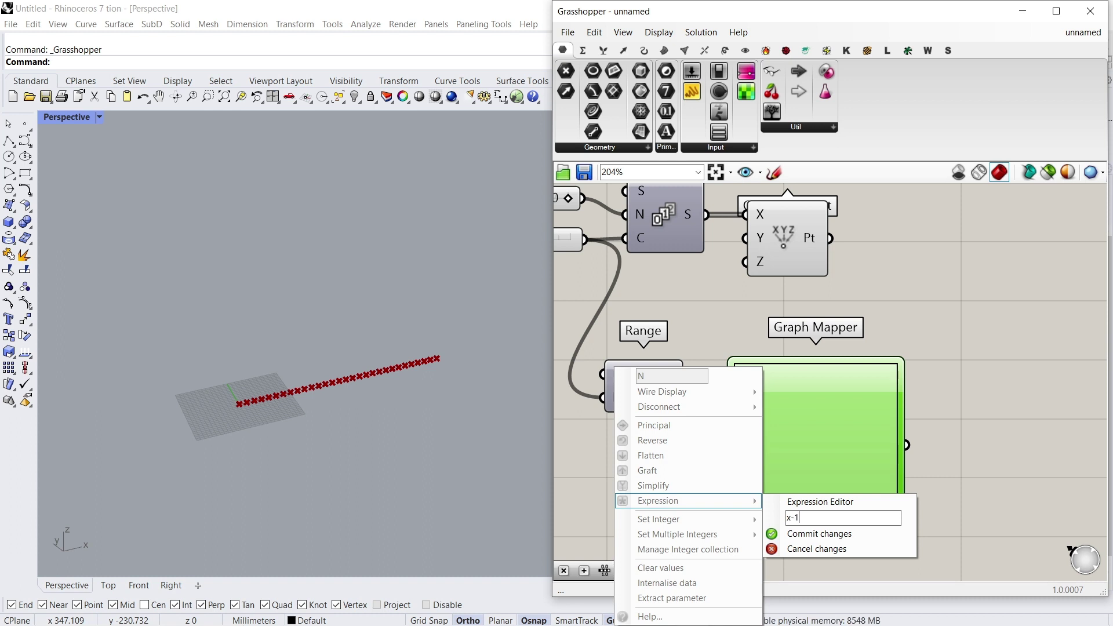
{"action": "type", "text": "x-1"}
{"action": "left_click", "coordinate": [780, 534]}
{"action": "scroll", "coordinate": [718, 443], "scroll_direction": "down", "scroll_amount": 3}
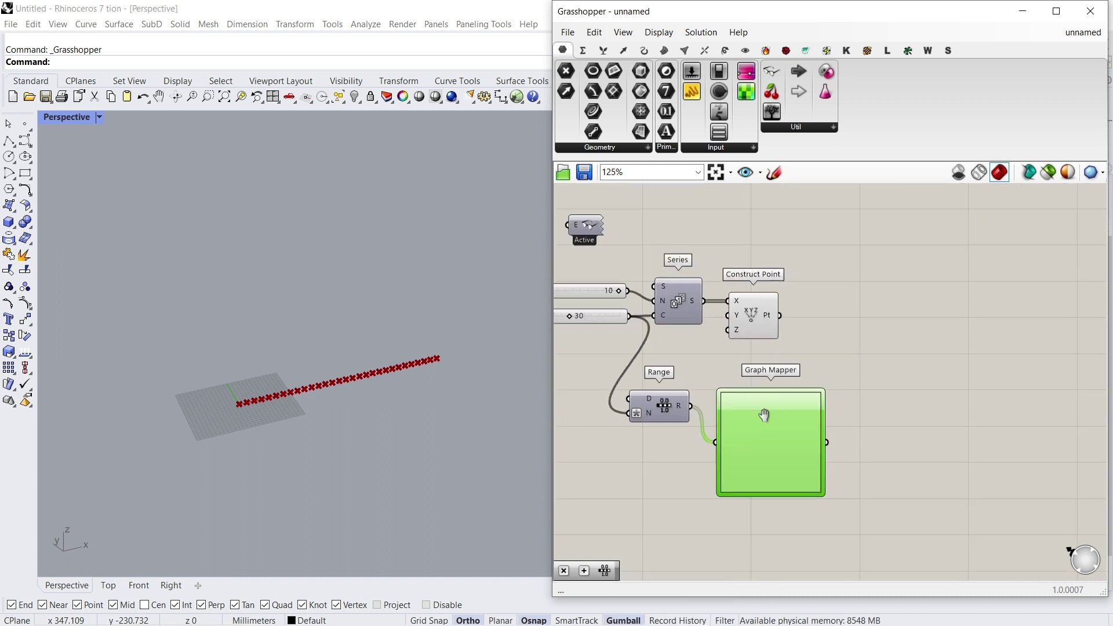
Step: Move Construct Point farther out, set the Graph Mapper to the Bezier type and connect its output to the Z input
{"action": "left_click_drag", "start_coordinate": [727, 311], "coordinate": [935, 315]}
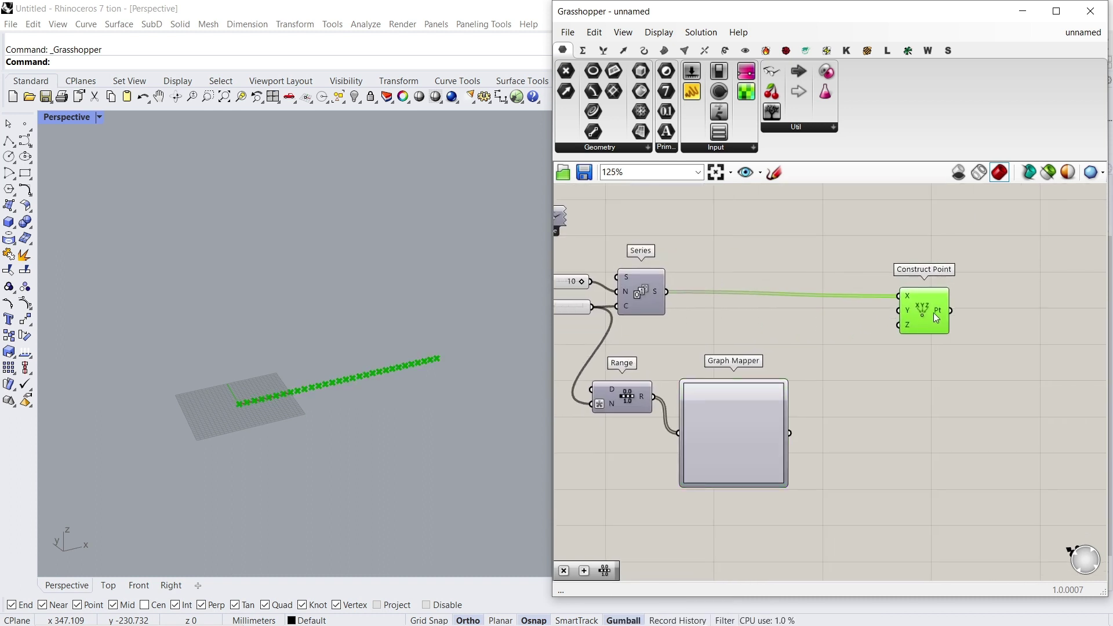
{"action": "right_click", "coordinate": [760, 434]}
{"action": "mouse_move", "coordinate": [857, 595]}
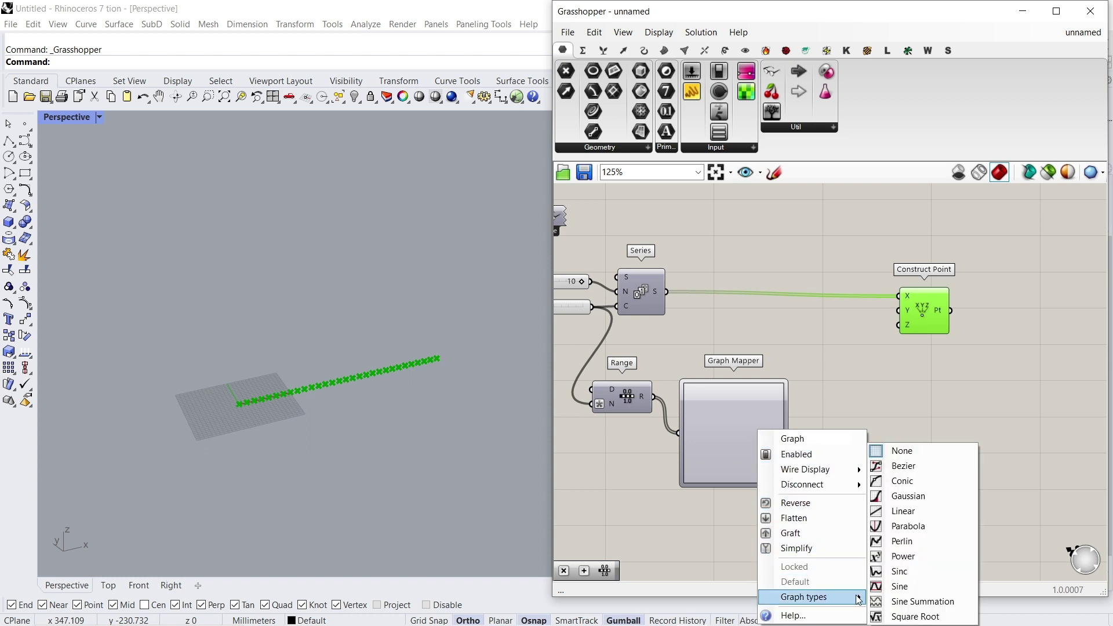
{"action": "left_click", "coordinate": [901, 482]}
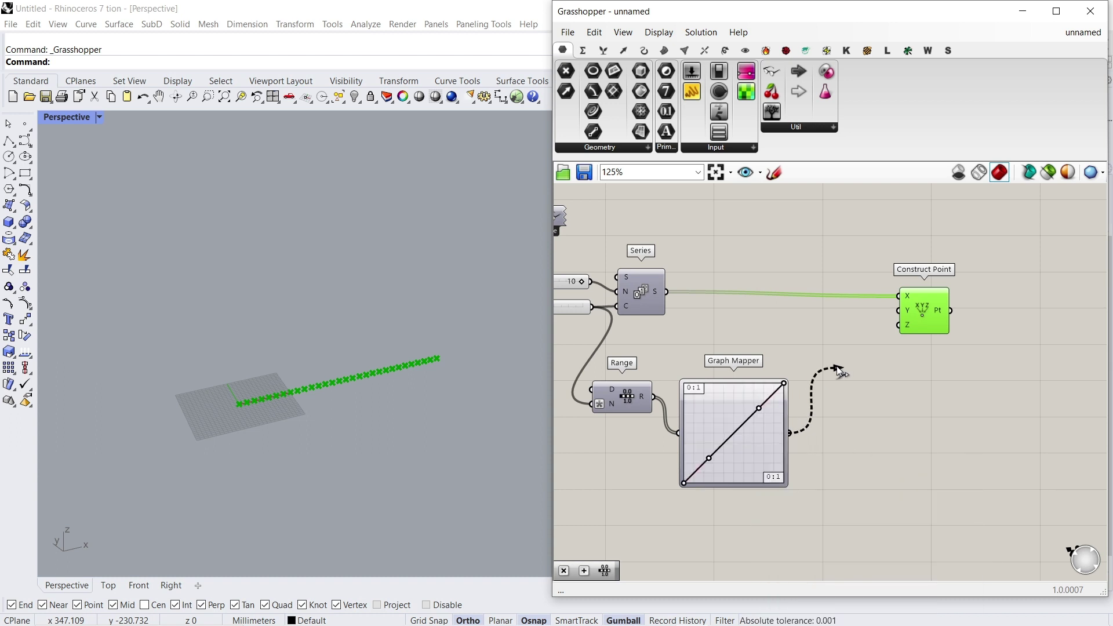
{"action": "left_click_drag", "start_coordinate": [839, 369], "coordinate": [898, 326]}
{"action": "right_click_drag", "start_coordinate": [440, 438], "coordinate": [524, 460]}
Step: Insert a Multiplication component between the Graph Mapper output and Construct Point's Z input, using input A
{"action": "right_click_drag", "start_coordinate": [855, 464], "coordinate": [746, 410]}
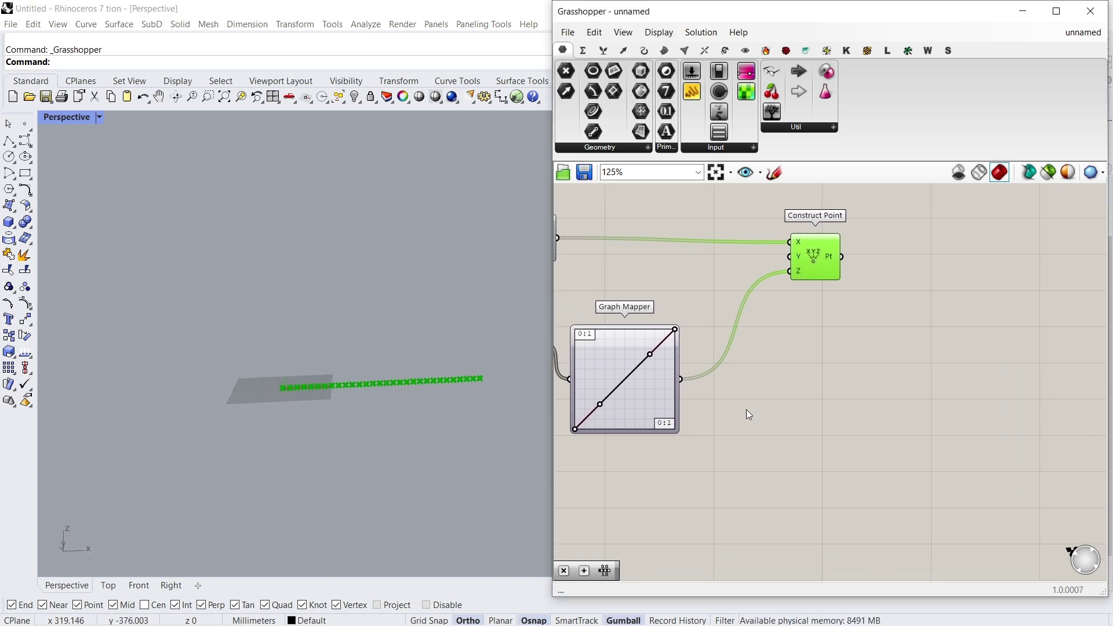
{"action": "double_click", "coordinate": [747, 414]}
{"action": "type", "text": "mu"}
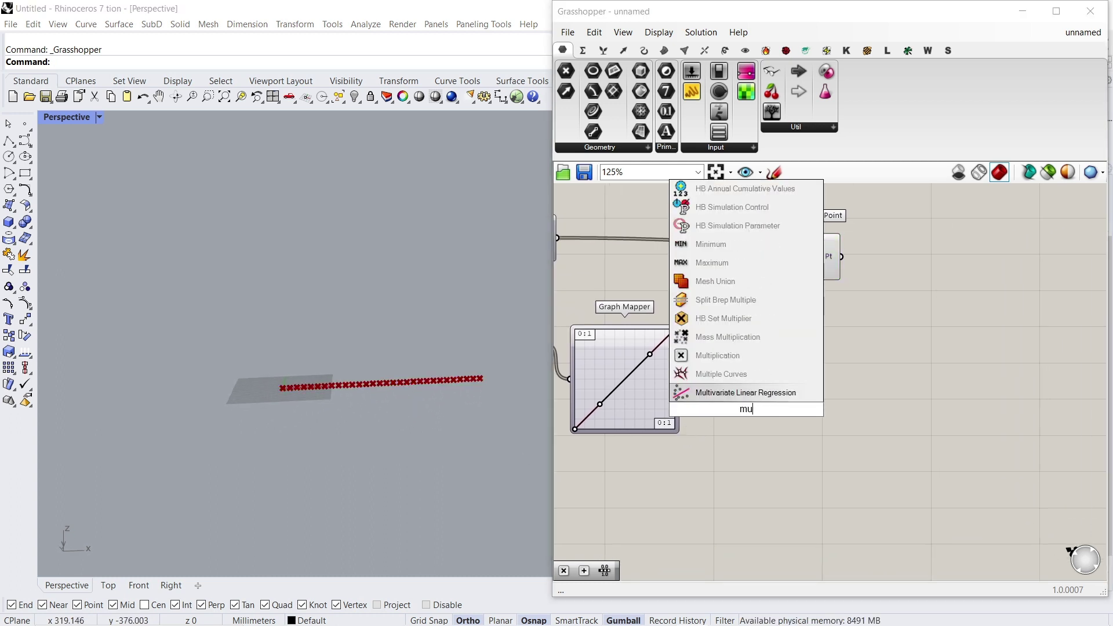
{"action": "type", "text": "lti"}
{"action": "key", "text": "Up"}
{"action": "key", "text": "Return"}
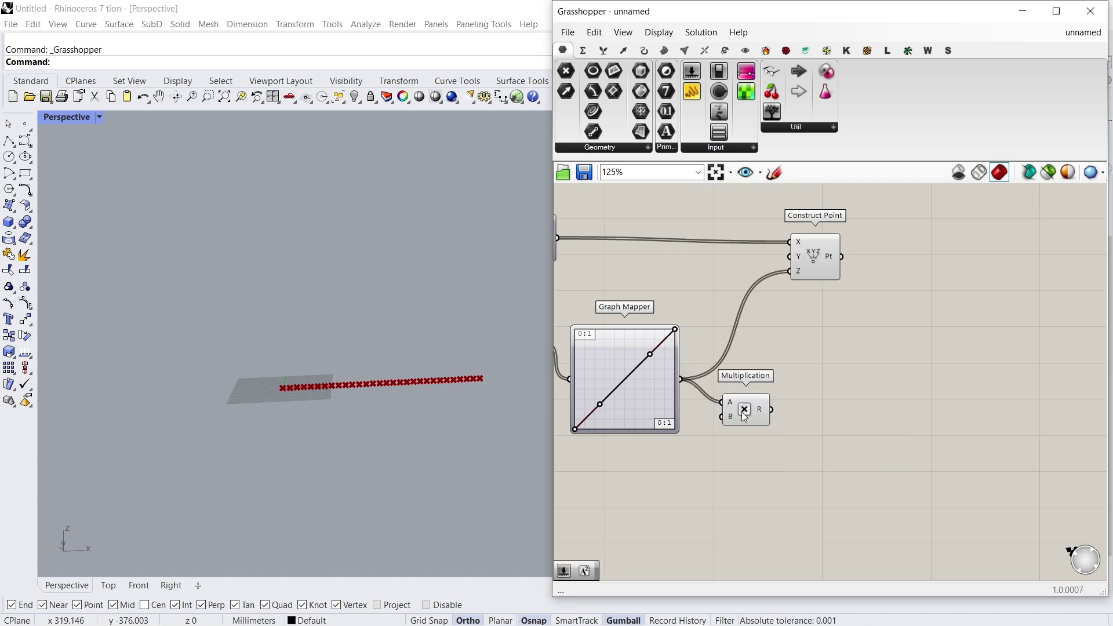
{"action": "left_click_drag", "start_coordinate": [772, 410], "coordinate": [787, 383]}
Step: Connect a new number slider of 20 to Multiplication's B input and raise its value to 99
{"action": "double_click", "coordinate": [742, 444]}
{"action": "type", "text": "20"}
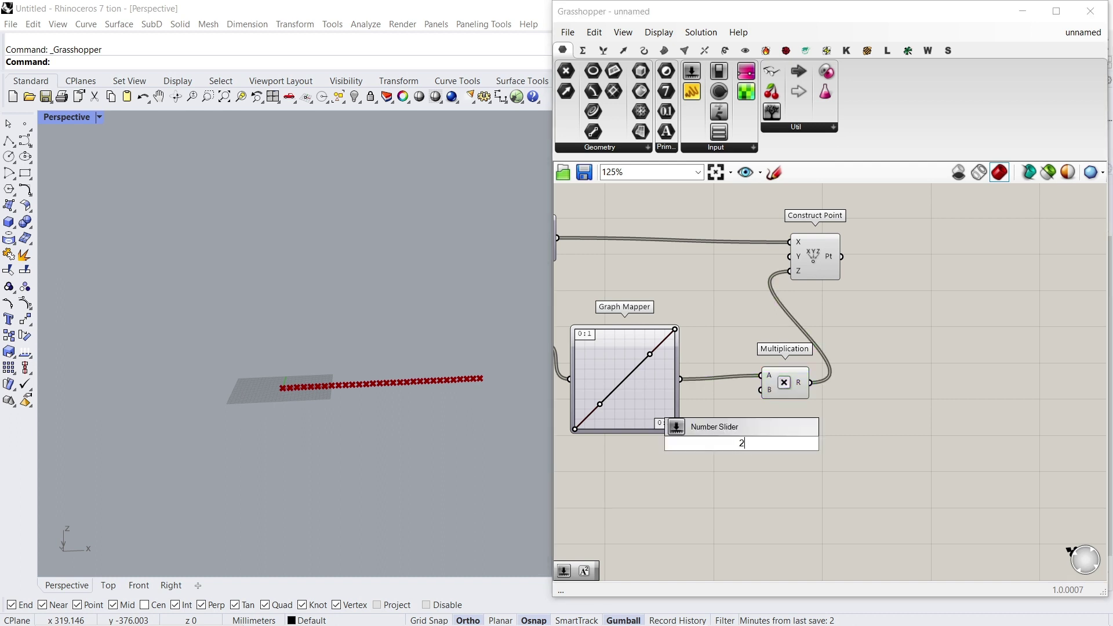
{"action": "key", "text": "Return"}
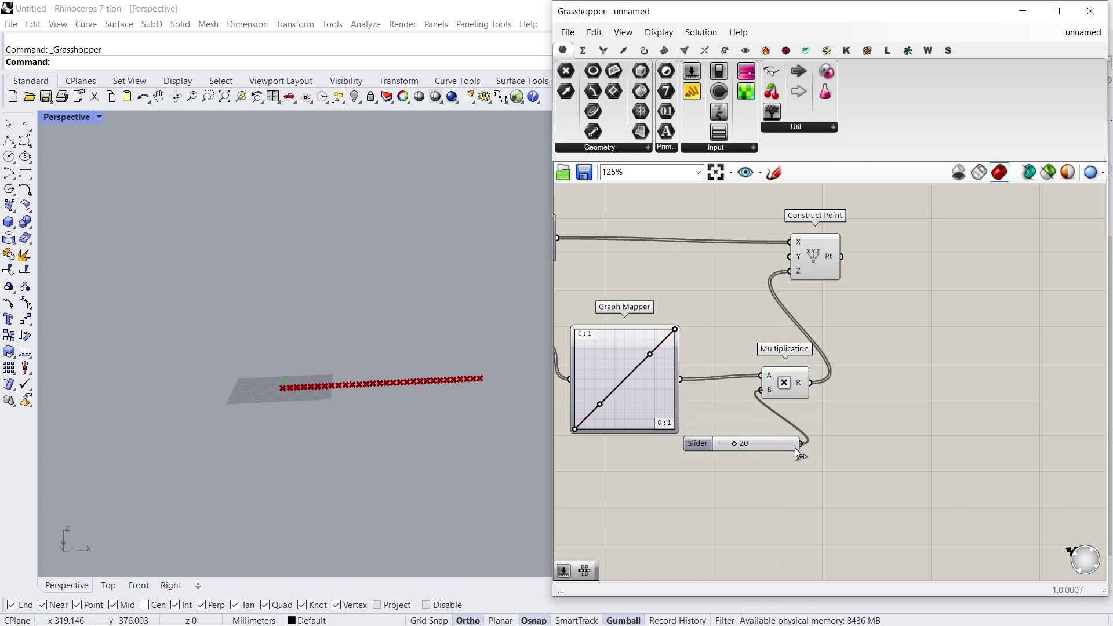
{"action": "left_click_drag", "start_coordinate": [796, 451], "coordinate": [795, 451]}
{"action": "left_click_drag", "start_coordinate": [723, 444], "coordinate": [791, 444]}
{"action": "mouse_move", "coordinate": [449, 439]}
{"action": "right_mouse_down"}
{"action": "mouse_move", "coordinate": [442, 430]}
{"action": "mouse_move", "coordinate": [462, 444]}
{"action": "right_mouse_up"}
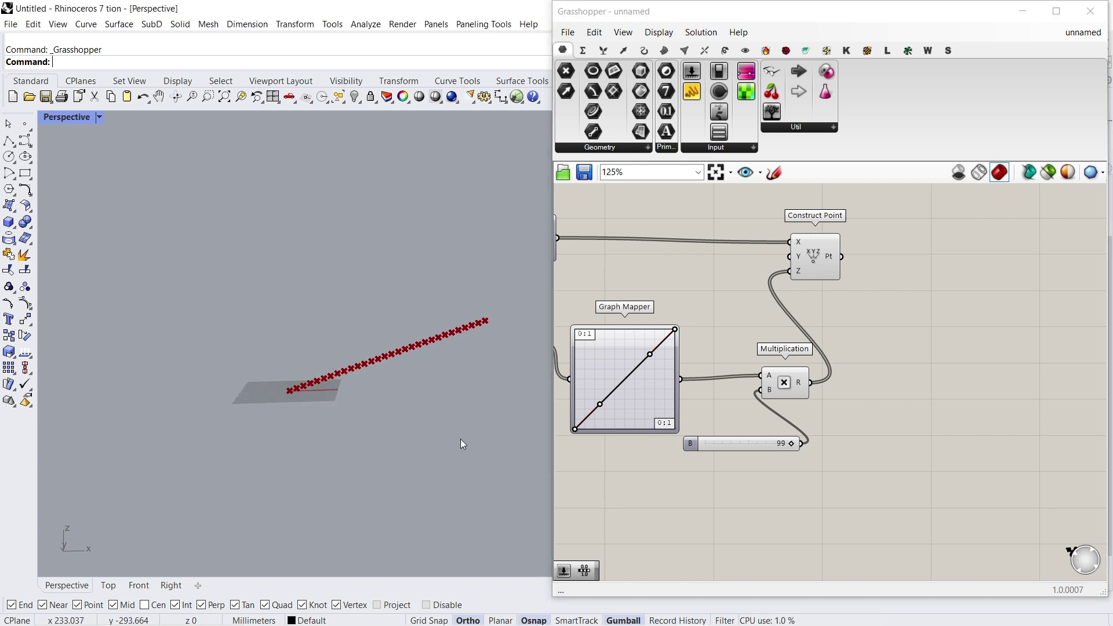
Step: Create a number slider of 200, connect it to Multiplication's B input instead and delete the 99 slider
{"action": "double_click", "coordinate": [758, 481]}
{"action": "type", "text": "200"}
{"action": "key", "text": "Return"}
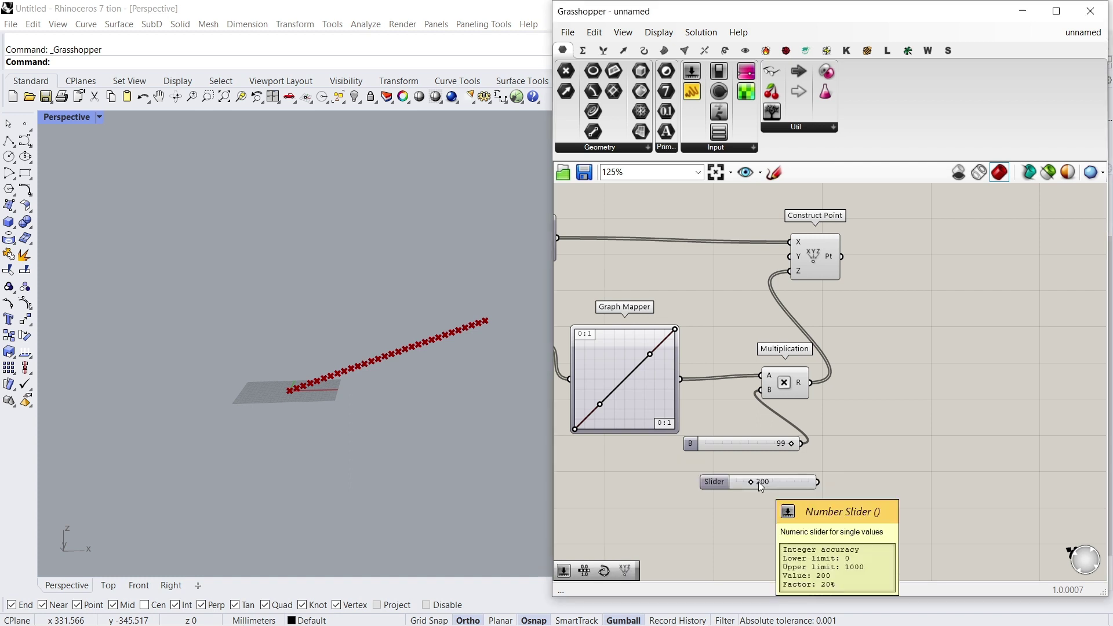
{"action": "left_click_drag", "start_coordinate": [808, 471], "coordinate": [816, 481]}
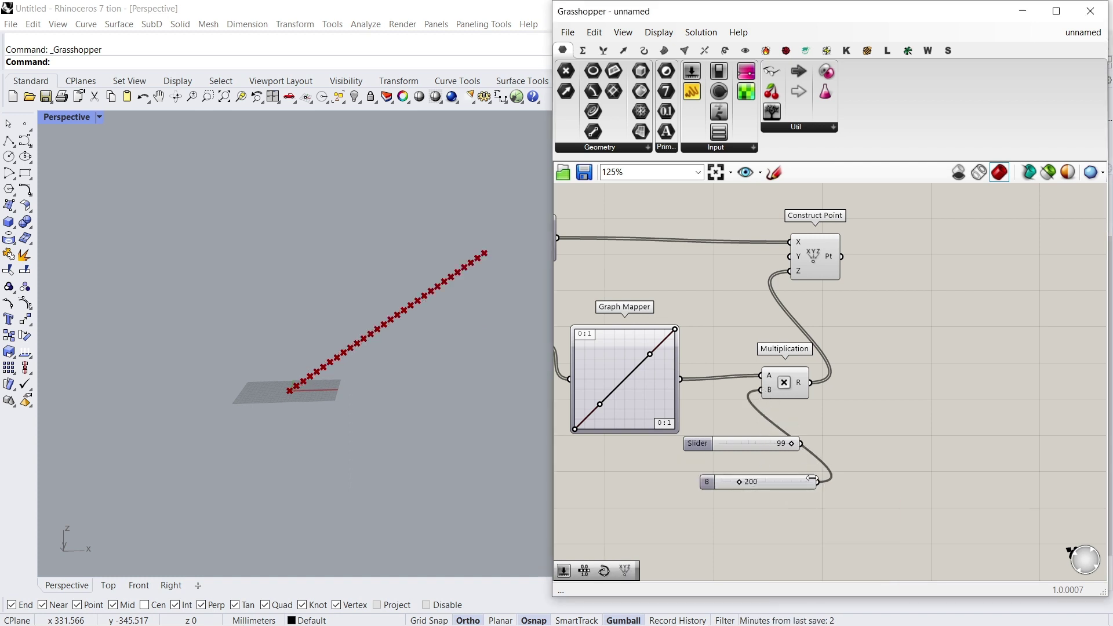
{"action": "left_click", "coordinate": [746, 444]}
{"action": "key", "text": "Delete"}
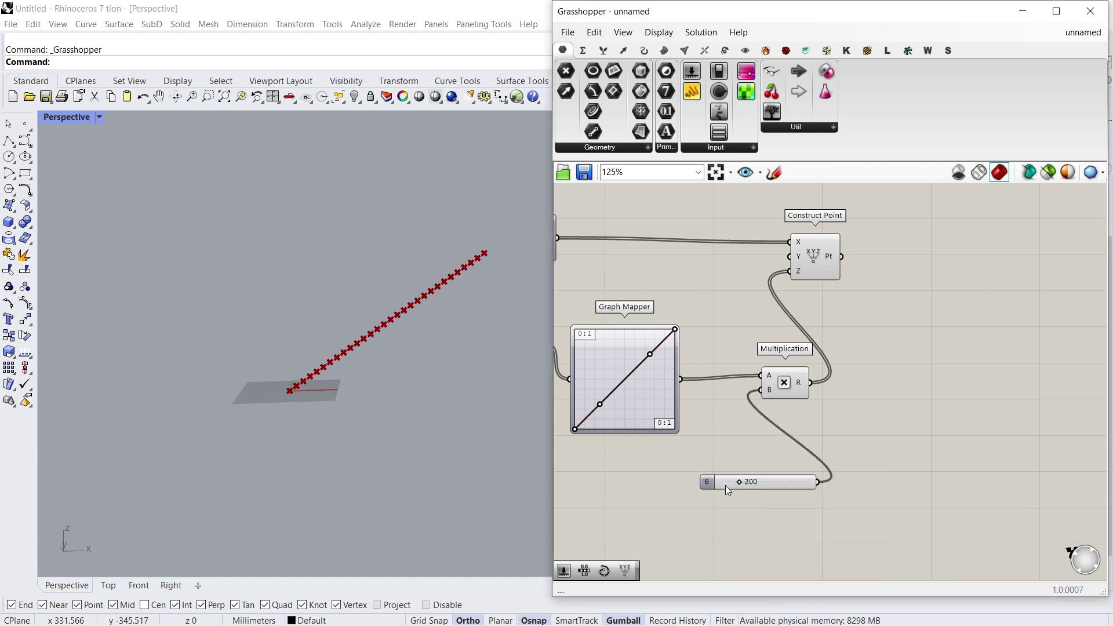
Step: In the Front view, shape the Graph Mapper's Bezier into an S-curve by moving its lower handle to the bottom edge and upper handle to the top
{"action": "left_click", "coordinate": [130, 584]}
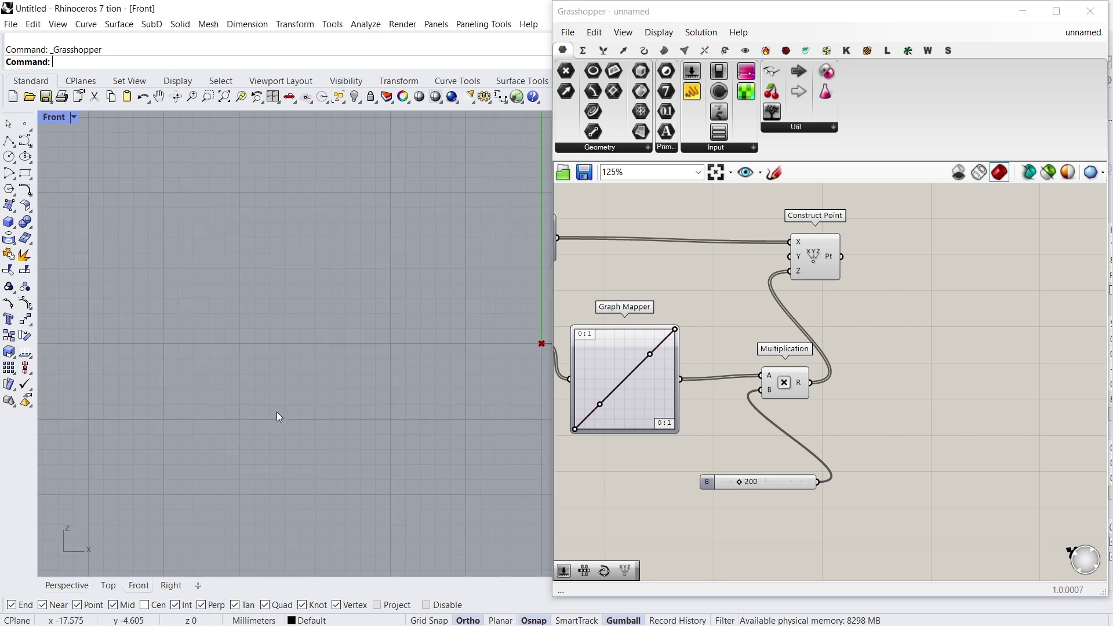
{"action": "scroll", "coordinate": [250, 441], "scroll_direction": "down", "scroll_amount": 20}
{"action": "right_click_drag", "start_coordinate": [398, 384], "coordinate": [399, 417]}
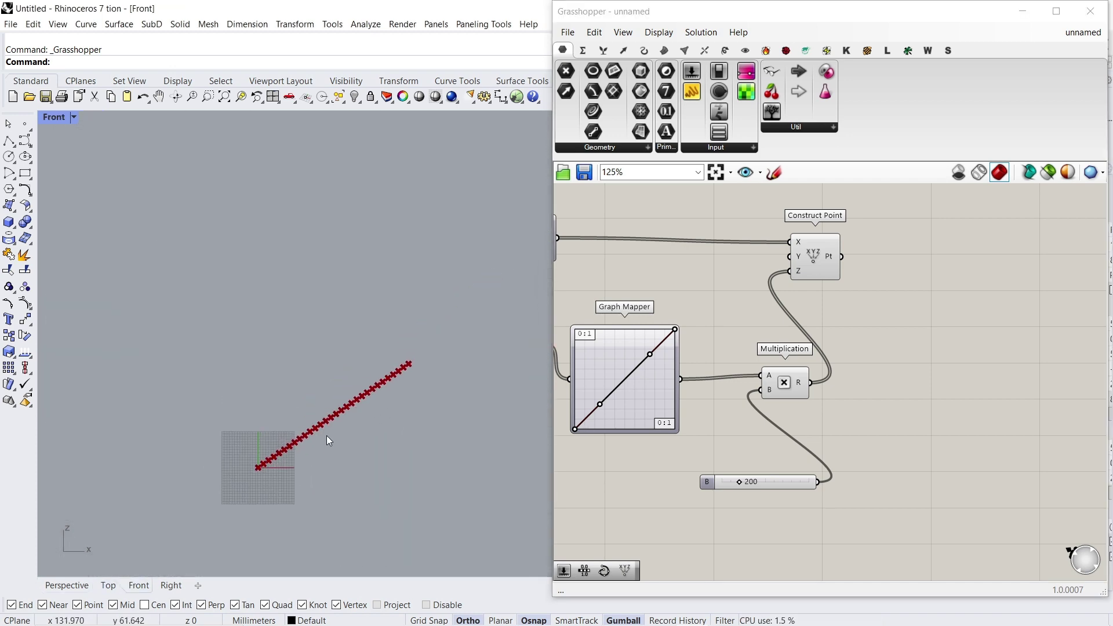
{"action": "scroll", "coordinate": [332, 432], "scroll_direction": "up", "scroll_amount": 4}
{"action": "right_click_drag", "start_coordinate": [590, 410], "coordinate": [615, 423]}
{"action": "scroll", "coordinate": [625, 415], "scroll_direction": "up", "scroll_amount": 5}
{"action": "scroll", "coordinate": [626, 417], "scroll_direction": "up", "scroll_amount": 1}
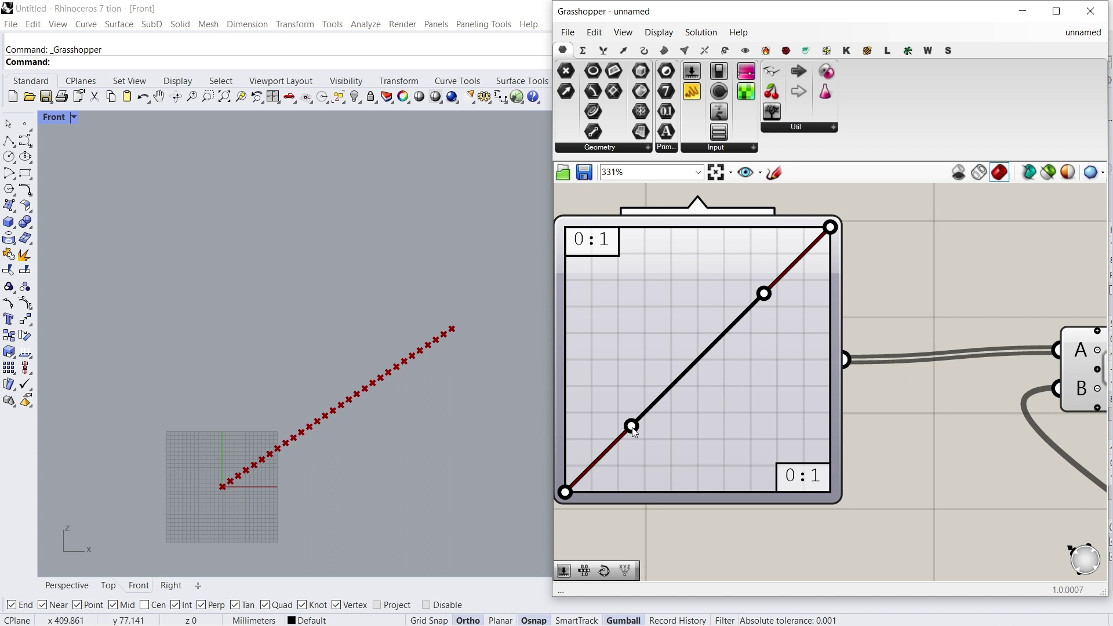
{"action": "left_click_drag", "start_coordinate": [631, 427], "coordinate": [672, 506]}
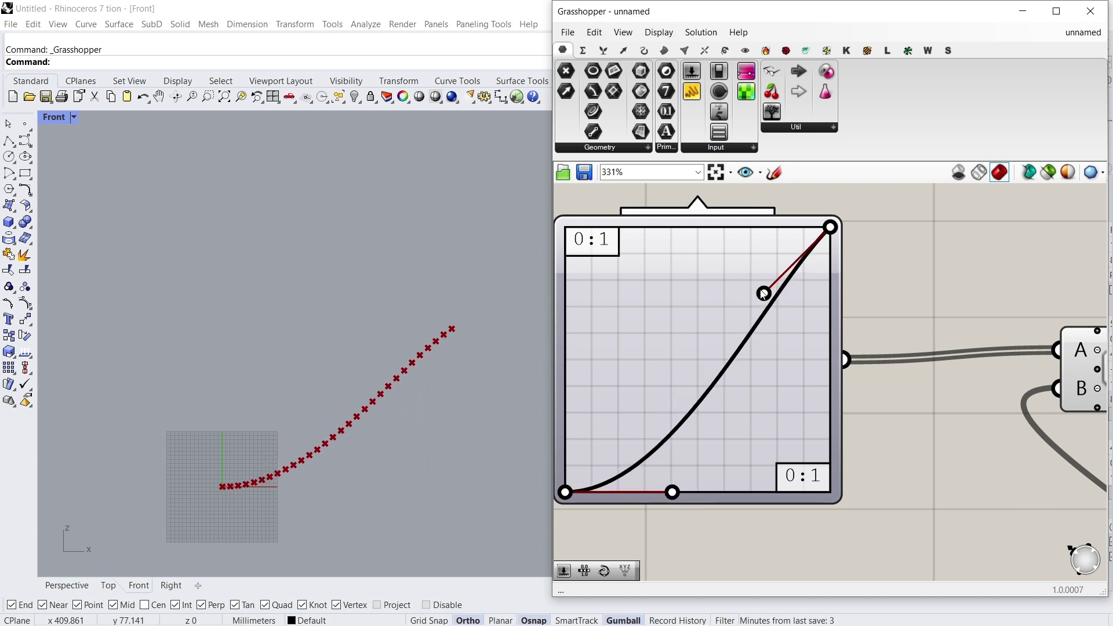
{"action": "left_click_drag", "start_coordinate": [764, 293], "coordinate": [727, 219]}
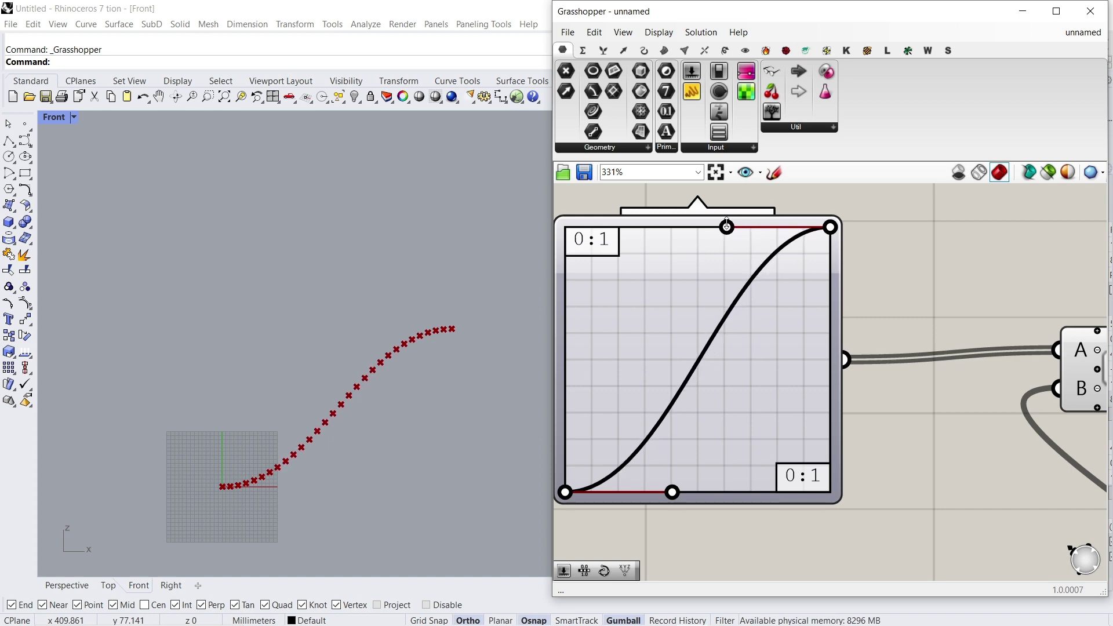
Step: Shift both Bezier handles along the graph's top and bottom edges to mid-width, giving a symmetrical S-curve
{"action": "right_click", "coordinate": [408, 419]}
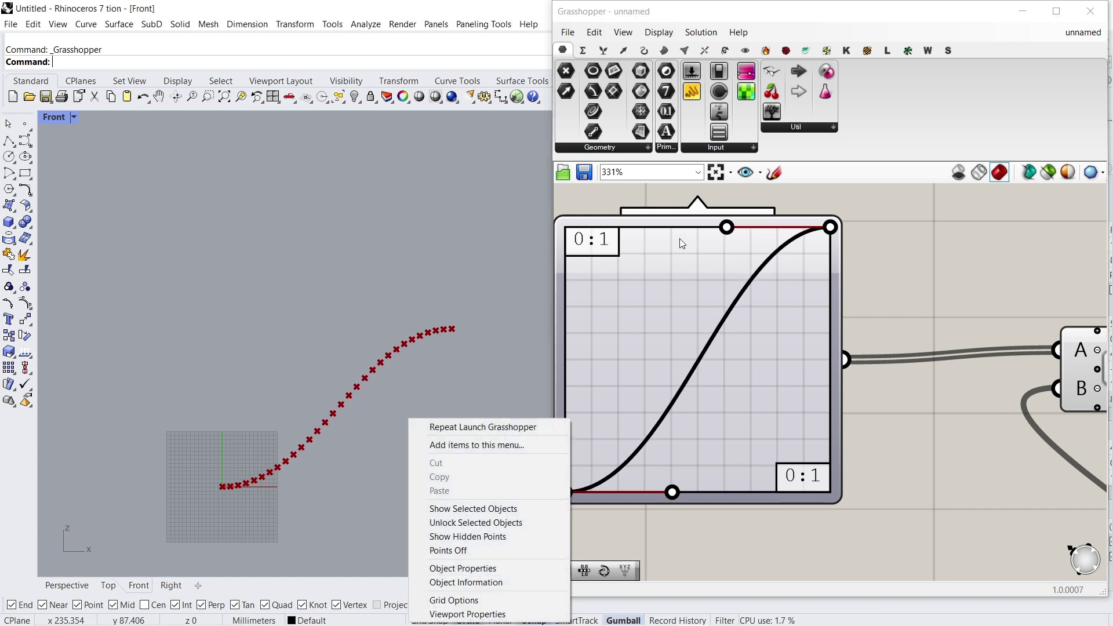
{"action": "left_click", "coordinate": [731, 233]}
{"action": "left_click_drag", "start_coordinate": [729, 228], "coordinate": [700, 218]}
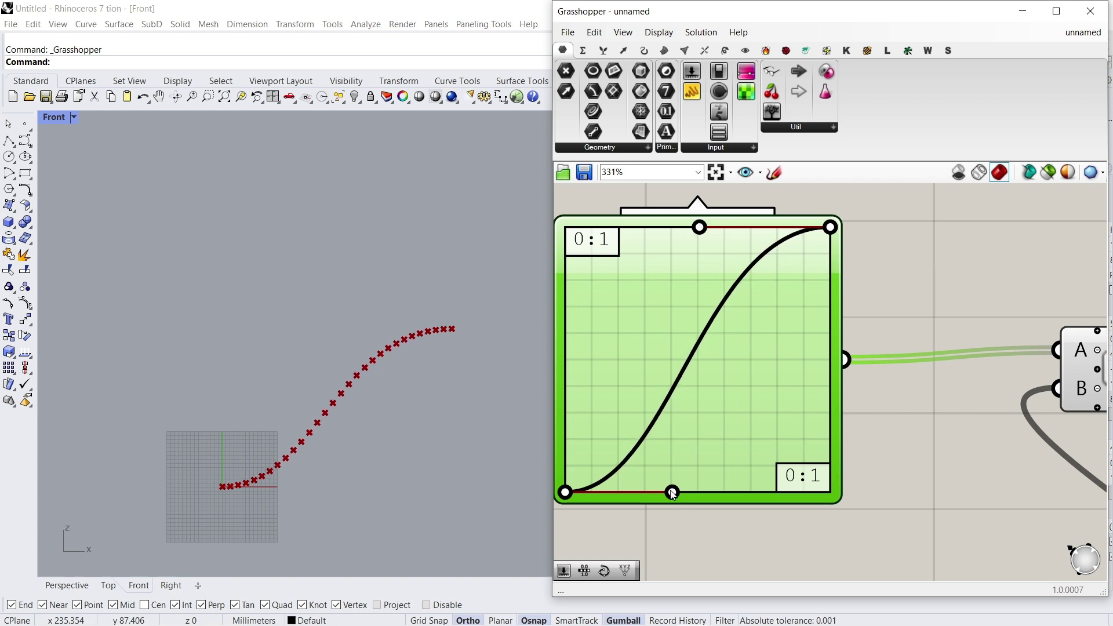
{"action": "left_click_drag", "start_coordinate": [671, 492], "coordinate": [699, 494]}
{"action": "right_click_drag", "start_coordinate": [410, 445], "coordinate": [420, 464]}
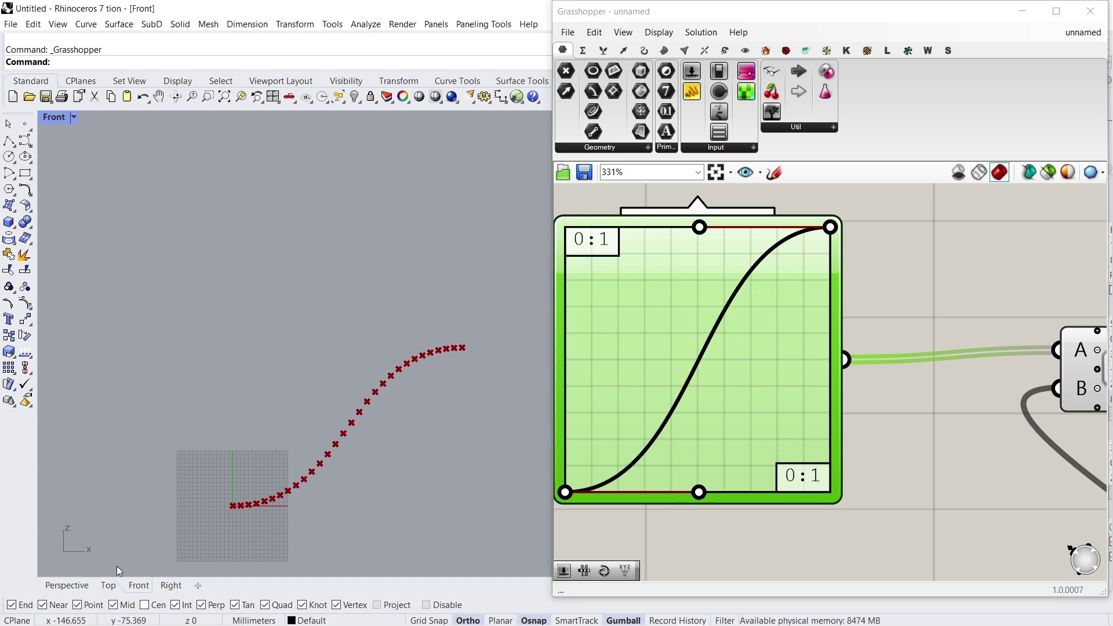
Step: Return to the Perspective view, add an Interpolate component and feed Construct Point's Pt output into its V input
{"action": "left_click", "coordinate": [86, 583]}
{"action": "right_click_drag", "start_coordinate": [349, 437], "coordinate": [432, 443]}
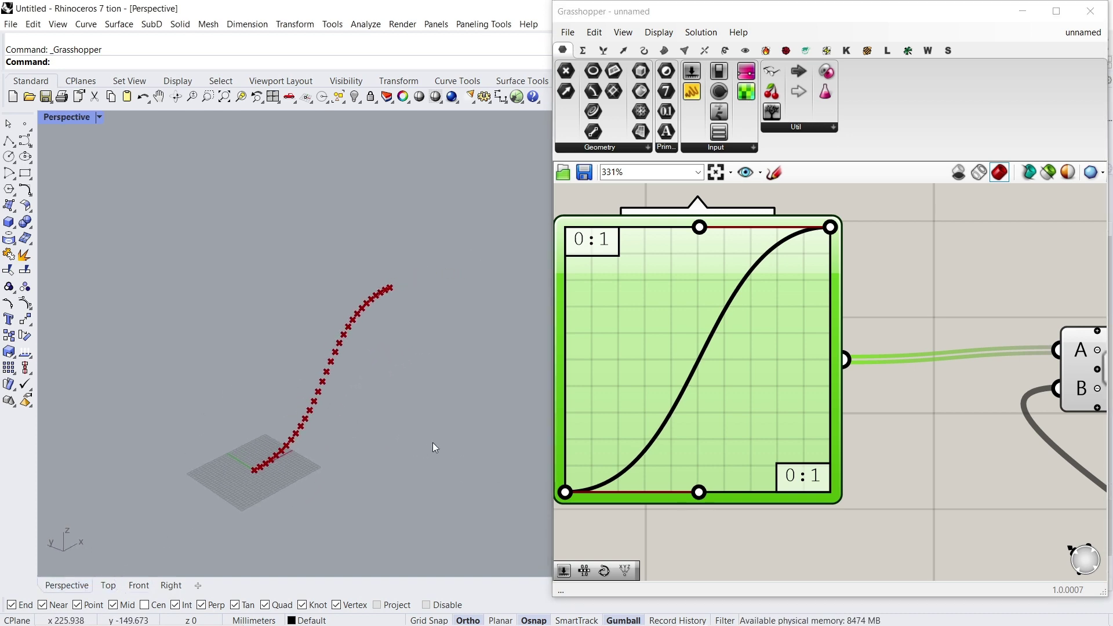
{"action": "scroll", "coordinate": [662, 414], "scroll_direction": "down", "scroll_amount": 5}
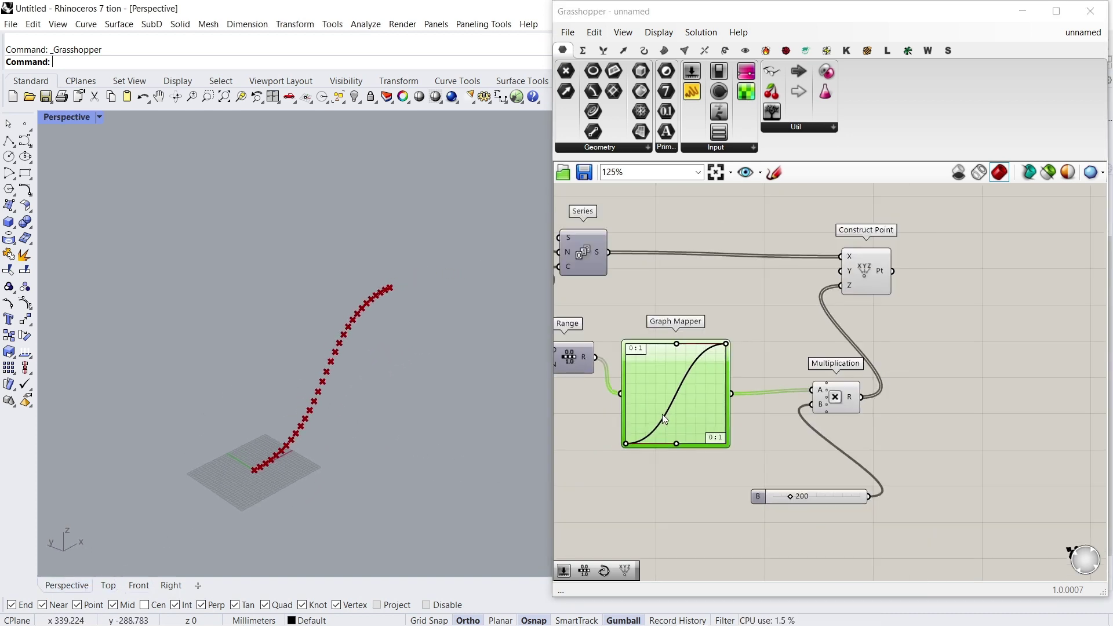
{"action": "double_click", "coordinate": [803, 378]}
{"action": "type", "text": "interp"}
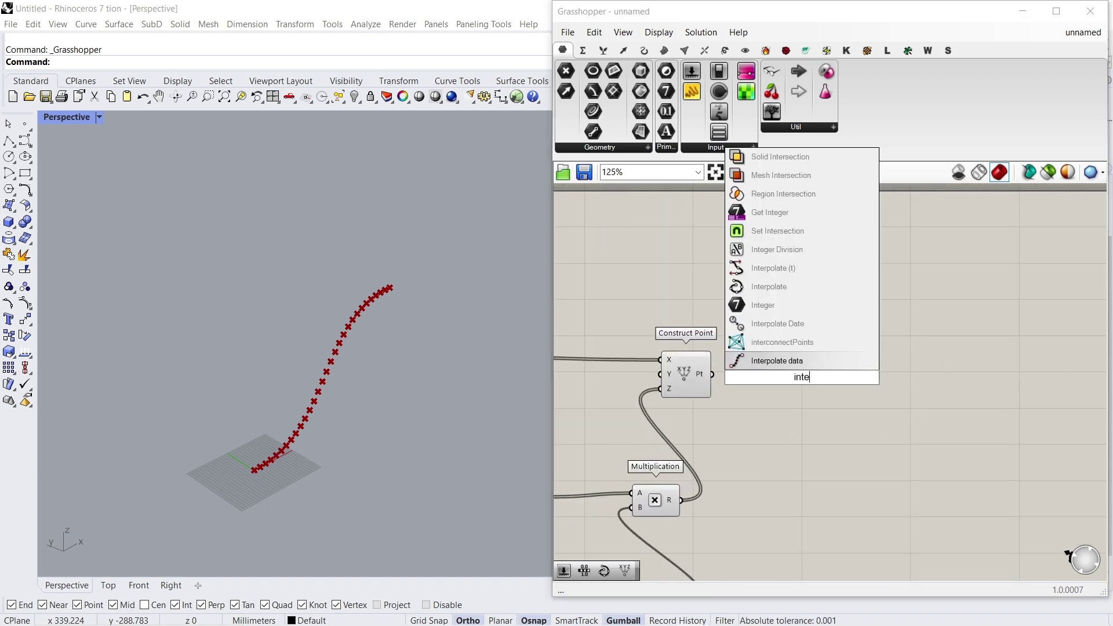
{"action": "key", "text": "Up"}
{"action": "key", "text": "Up"}
{"action": "key", "text": "Return"}
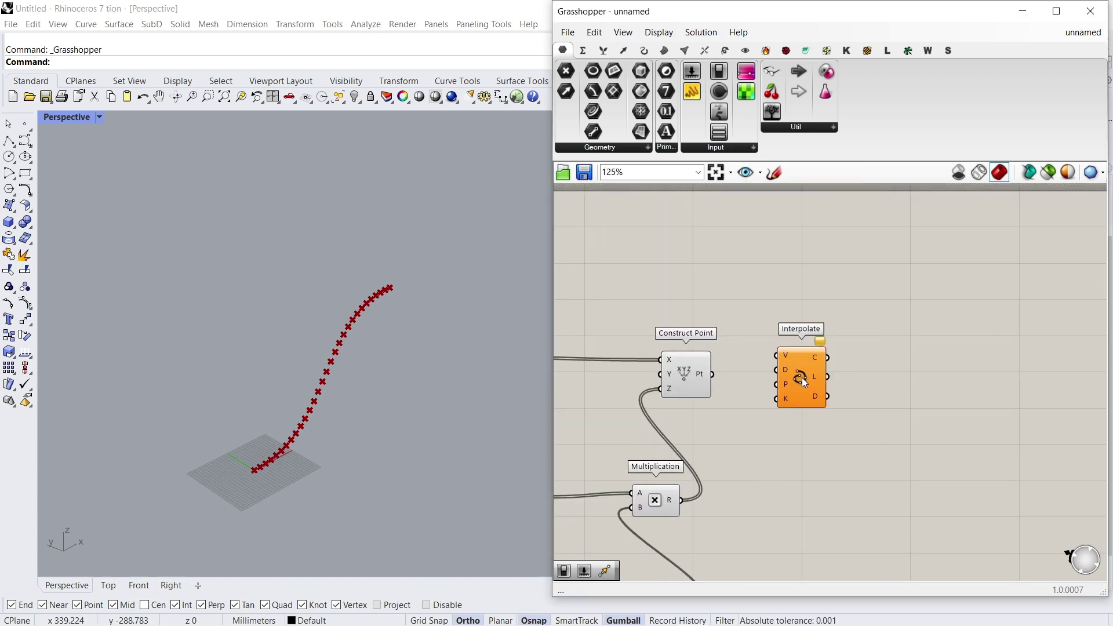
{"action": "left_click_drag", "start_coordinate": [775, 357], "coordinate": [723, 380]}
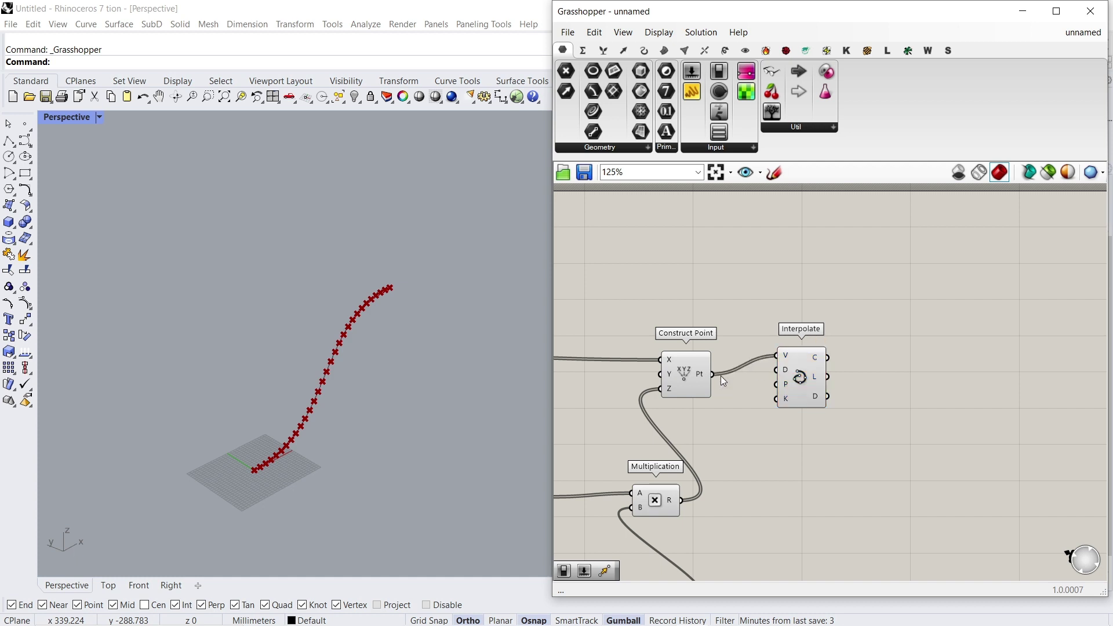
Step: Turn off the preview of Construct Point and align the Interpolate component with its output
{"action": "left_click", "coordinate": [675, 371]}
{"action": "right_click", "coordinate": [683, 367]}
{"action": "left_click", "coordinate": [735, 391]}
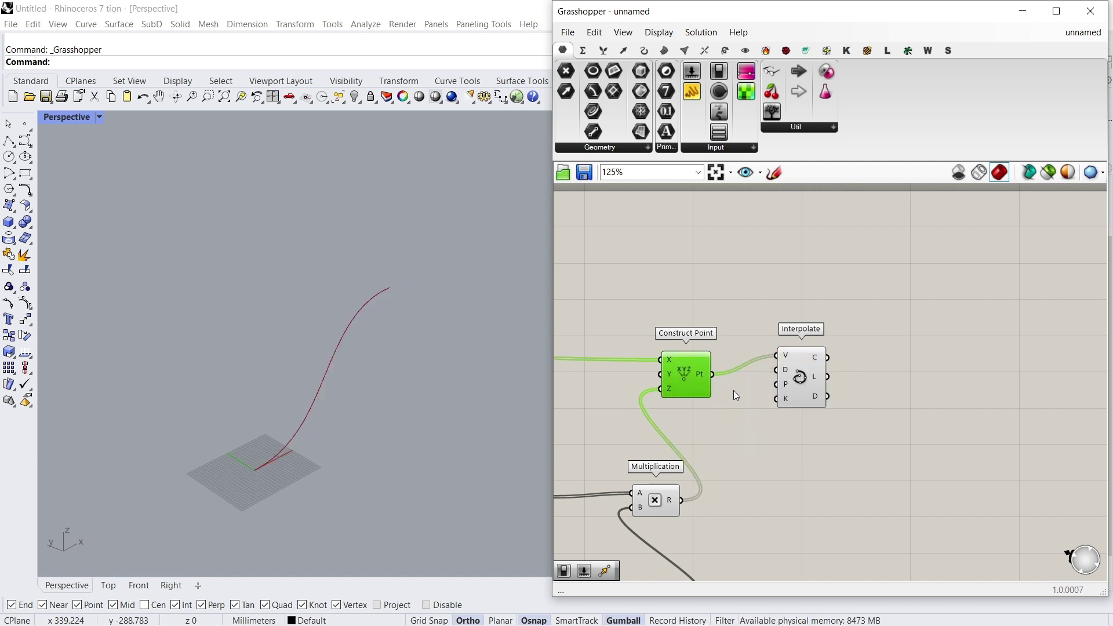
{"action": "left_click_drag", "start_coordinate": [795, 377], "coordinate": [798, 385]}
Step: Add a Move component, connect Interpolate's C output to its G input and place it farther out in line with Interpolate
{"action": "scroll", "coordinate": [812, 390], "scroll_direction": "up", "scroll_amount": 2}
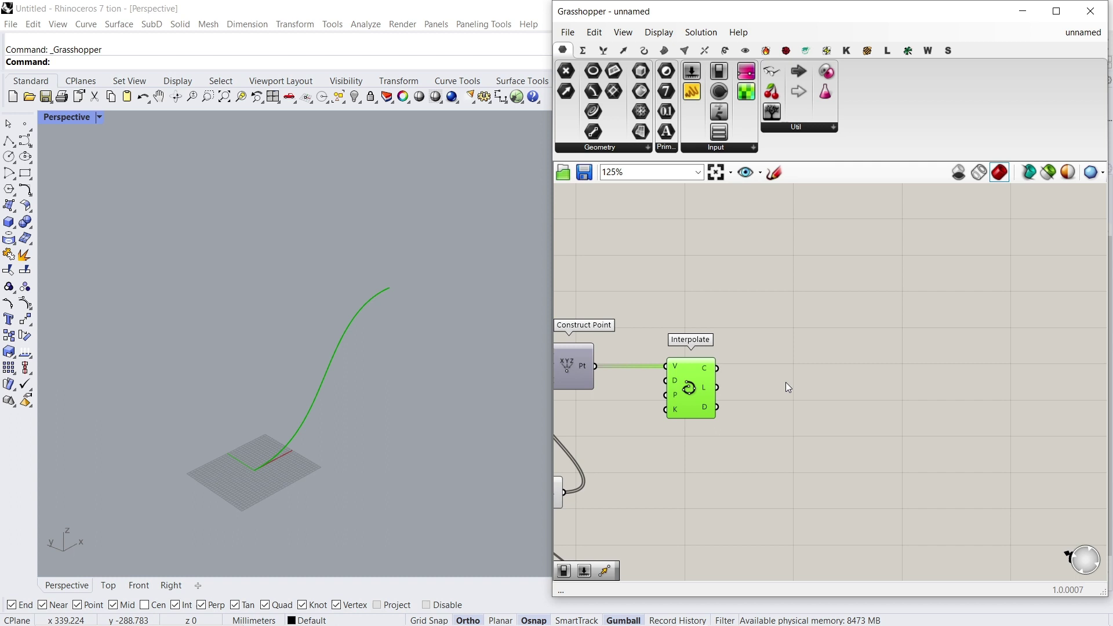
{"action": "double_click", "coordinate": [799, 383]}
{"action": "type", "text": "move"}
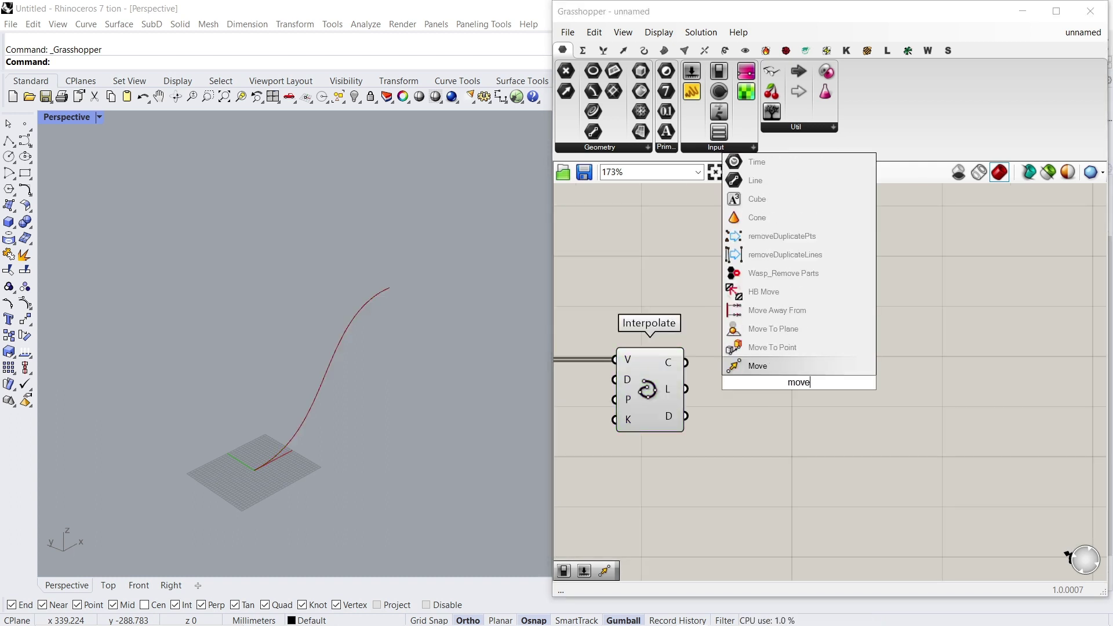
{"action": "key", "text": "Return"}
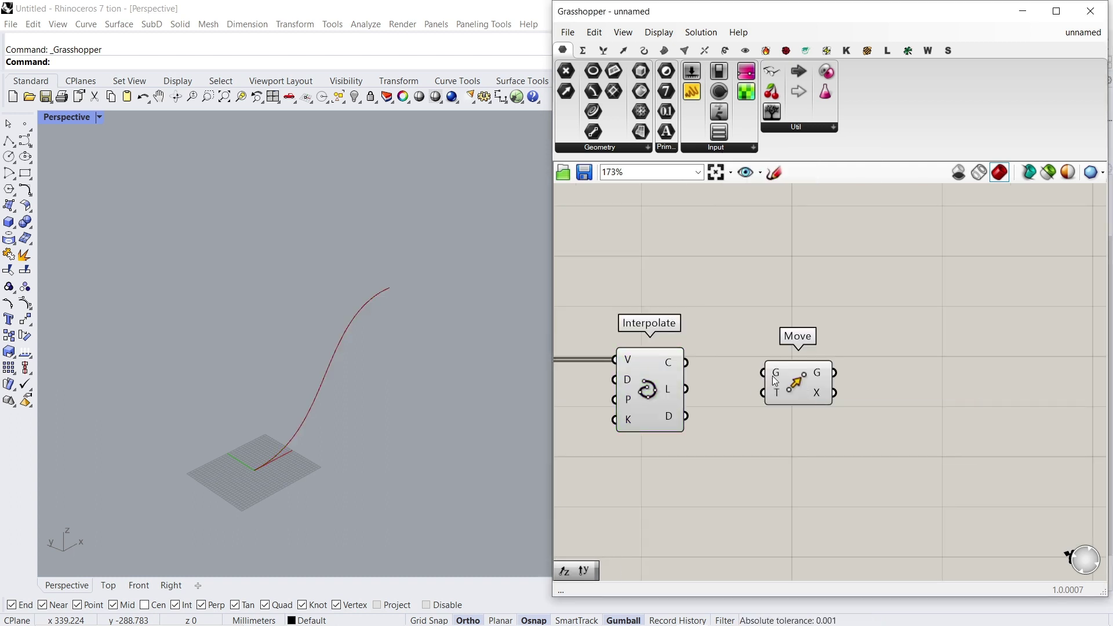
{"action": "left_click_drag", "start_coordinate": [697, 360], "coordinate": [697, 361]}
{"action": "left_click_drag", "start_coordinate": [802, 382], "coordinate": [876, 372]}
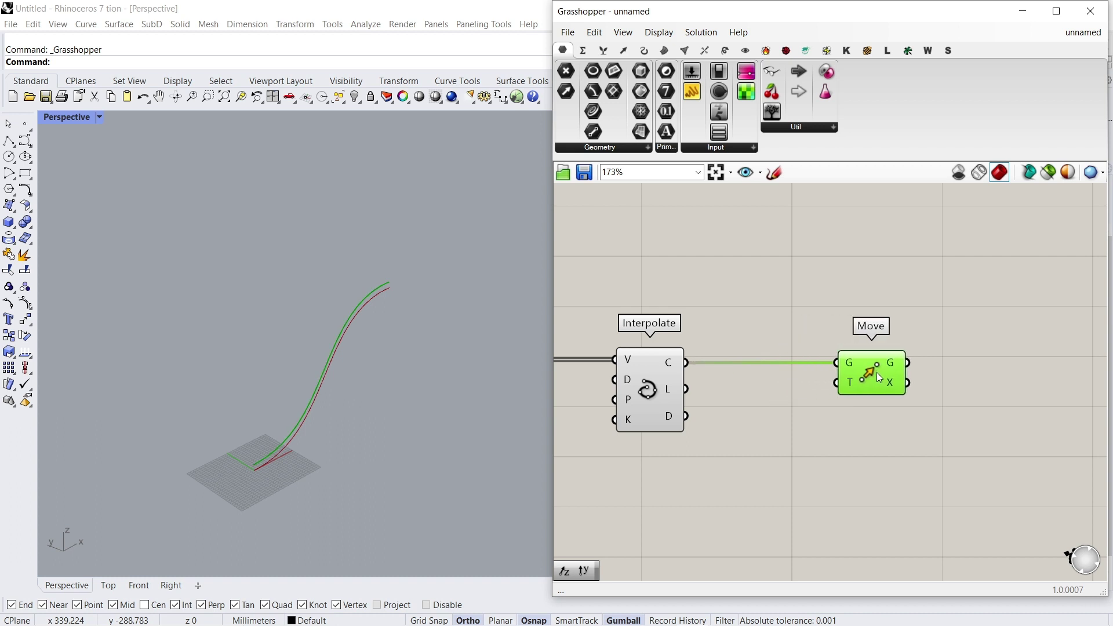
Step: Add a Unit Y vector below the Move component and connect it to Move's T input
{"action": "double_click", "coordinate": [782, 461]}
{"action": "type", "text": "y"}
{"action": "left_click", "coordinate": [777, 444]}
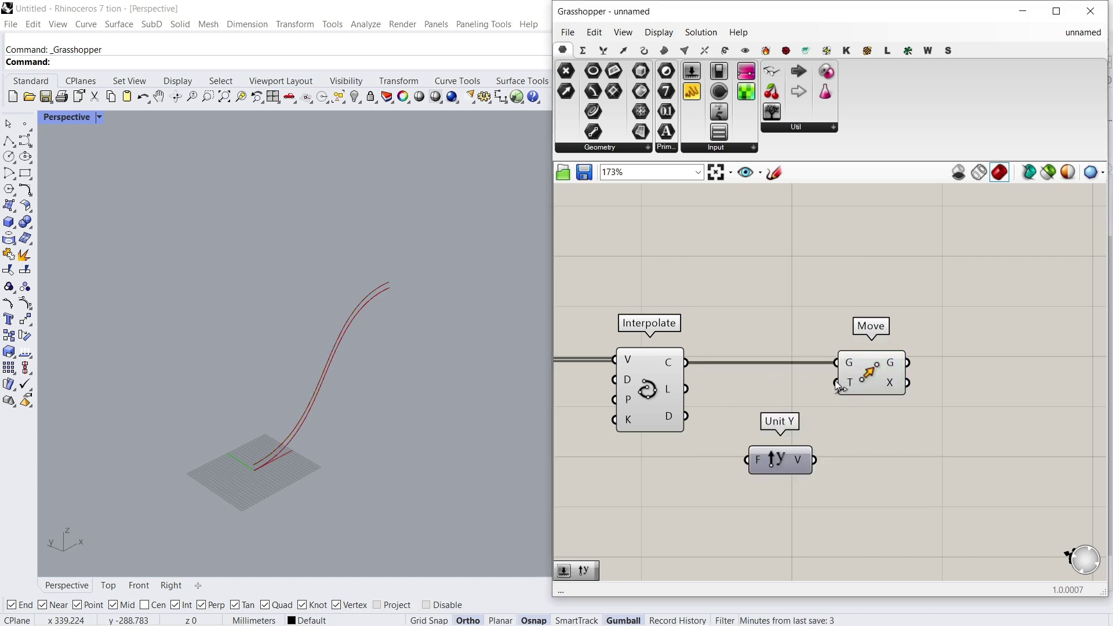
{"action": "left_click_drag", "start_coordinate": [823, 467], "coordinate": [822, 469]}
{"action": "right_click_drag", "start_coordinate": [822, 471], "coordinate": [868, 422]}
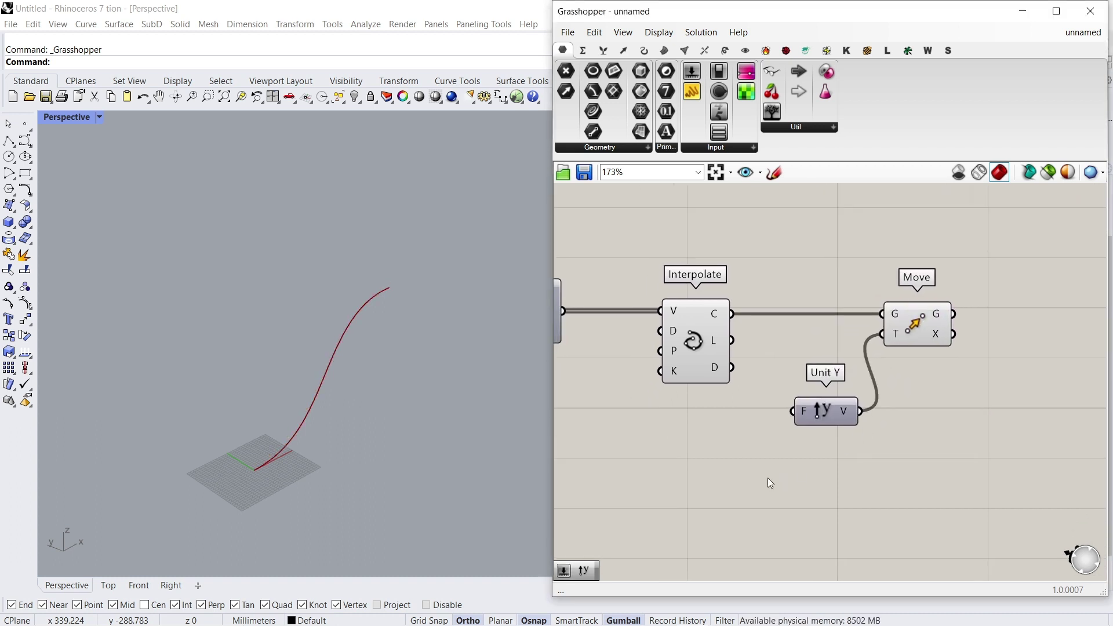
Step: Create a number slider of 200 and connect it to Unit Y's F input to offset the copied curve
{"action": "double_click", "coordinate": [711, 470]}
{"action": "type", "text": "200"}
{"action": "key", "text": "Return"}
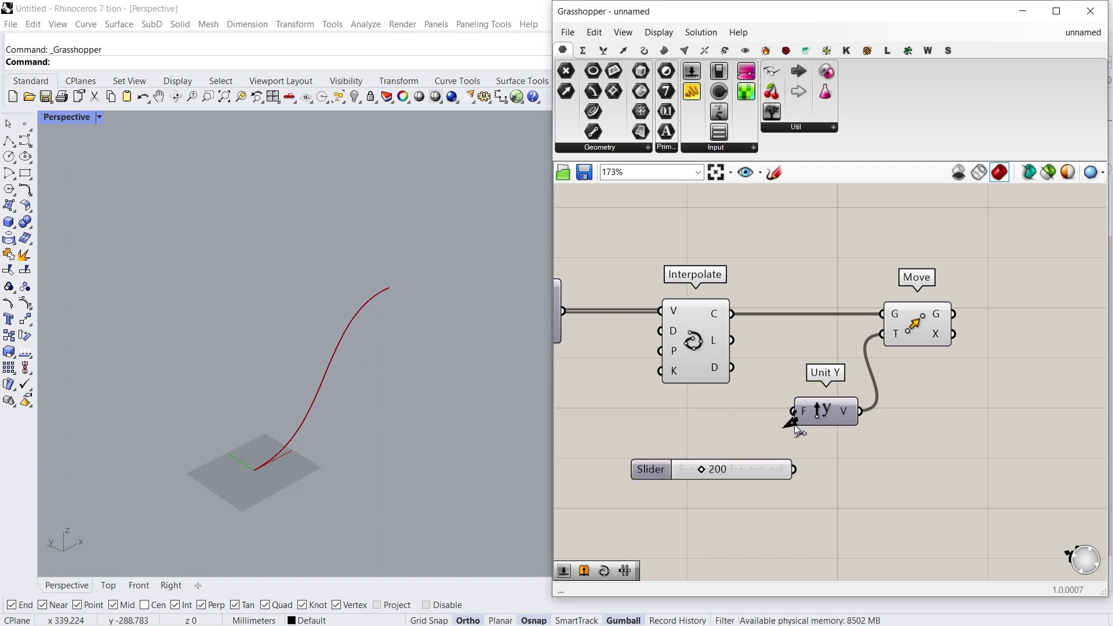
{"action": "left_click_drag", "start_coordinate": [794, 424], "coordinate": [795, 469]}
{"action": "right_click_drag", "start_coordinate": [429, 440], "coordinate": [407, 385]}
{"action": "scroll", "coordinate": [735, 402], "scroll_direction": "down", "scroll_amount": 1}
Step: Add a Curve Middle component above Move and connect Interpolate's C output to its input
{"action": "right_click_drag", "start_coordinate": [804, 358], "coordinate": [772, 437]}
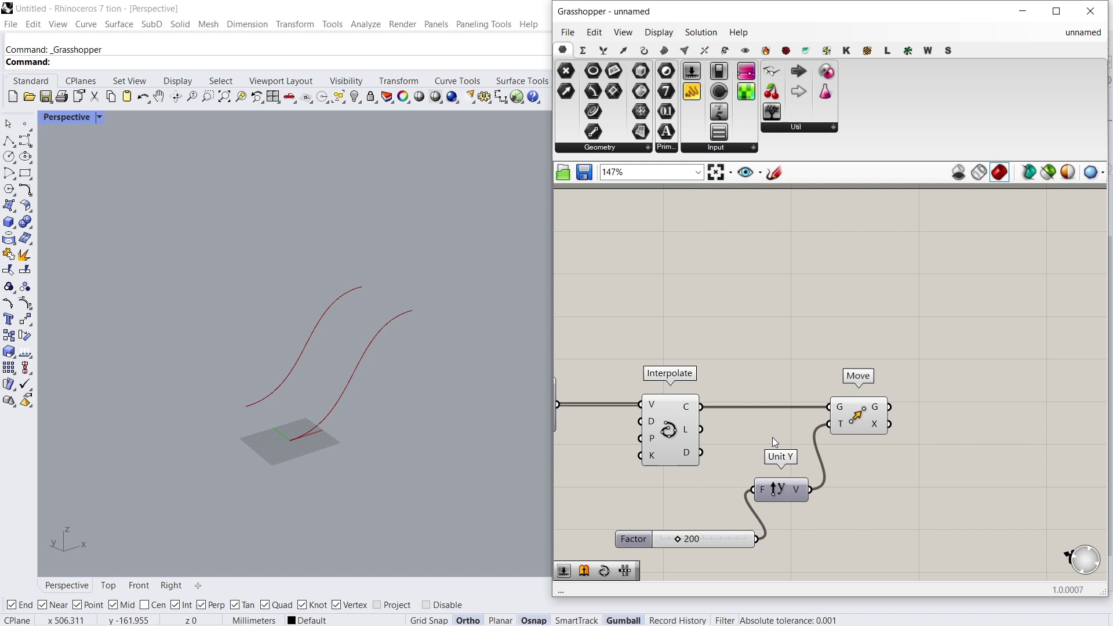
{"action": "right_click_drag", "start_coordinate": [820, 315], "coordinate": [749, 313]}
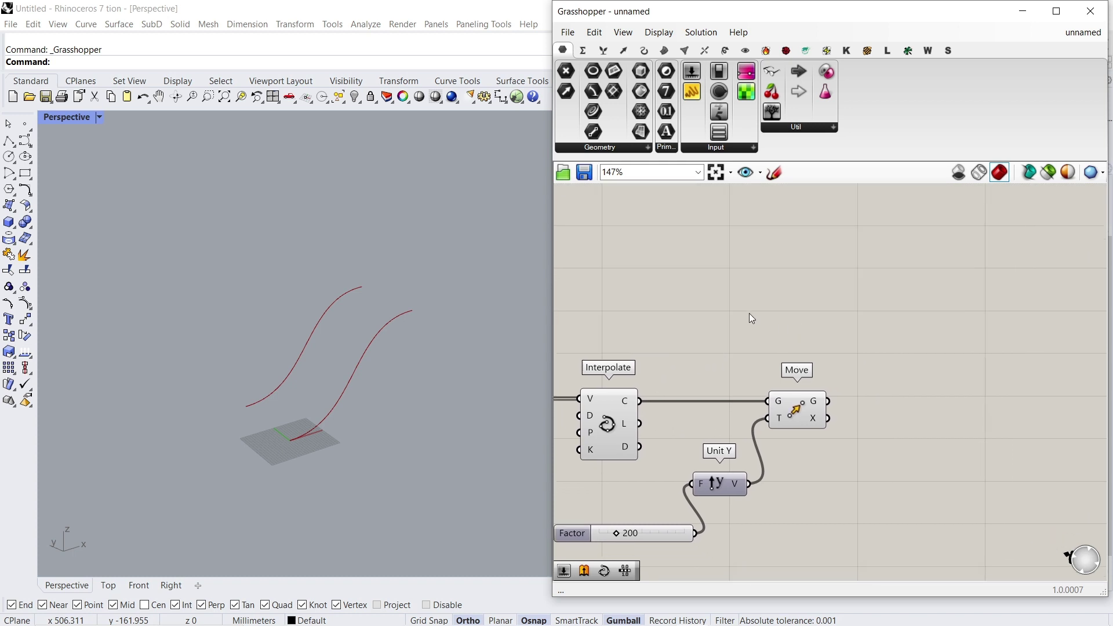
{"action": "double_click", "coordinate": [746, 310]}
{"action": "type", "text": "curve"}
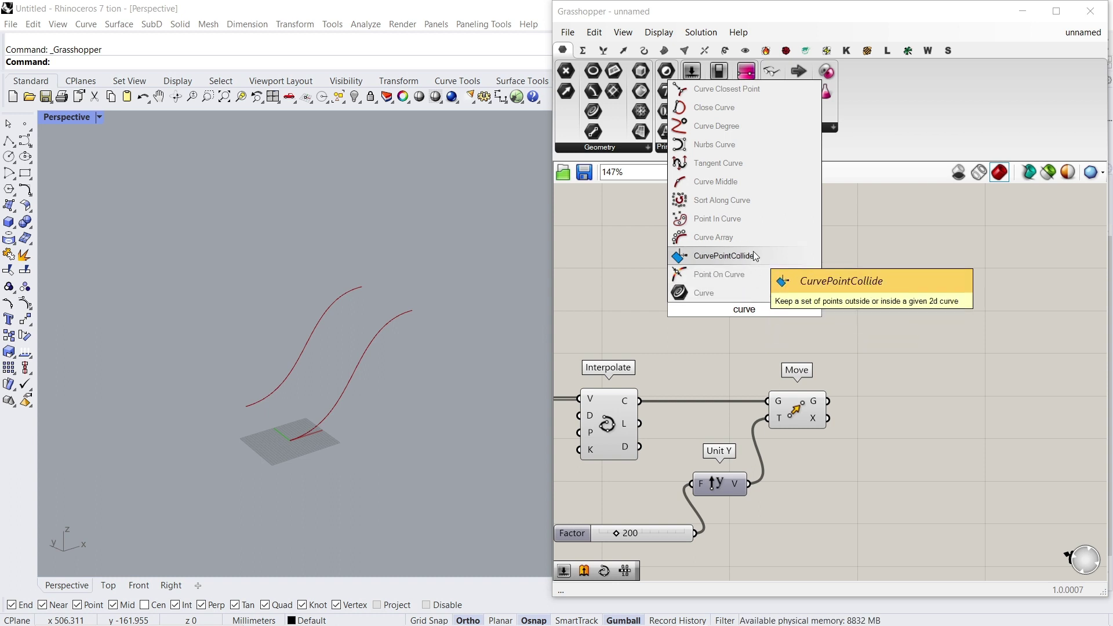
{"action": "left_click", "coordinate": [742, 188]}
{"action": "left_click_drag", "start_coordinate": [719, 309], "coordinate": [639, 400]}
Step: Add the Project component that projects objects onto a plane, place it beyond Move and connect Move's G output to its G input
{"action": "right_click_drag", "start_coordinate": [878, 355], "coordinate": [744, 347]}
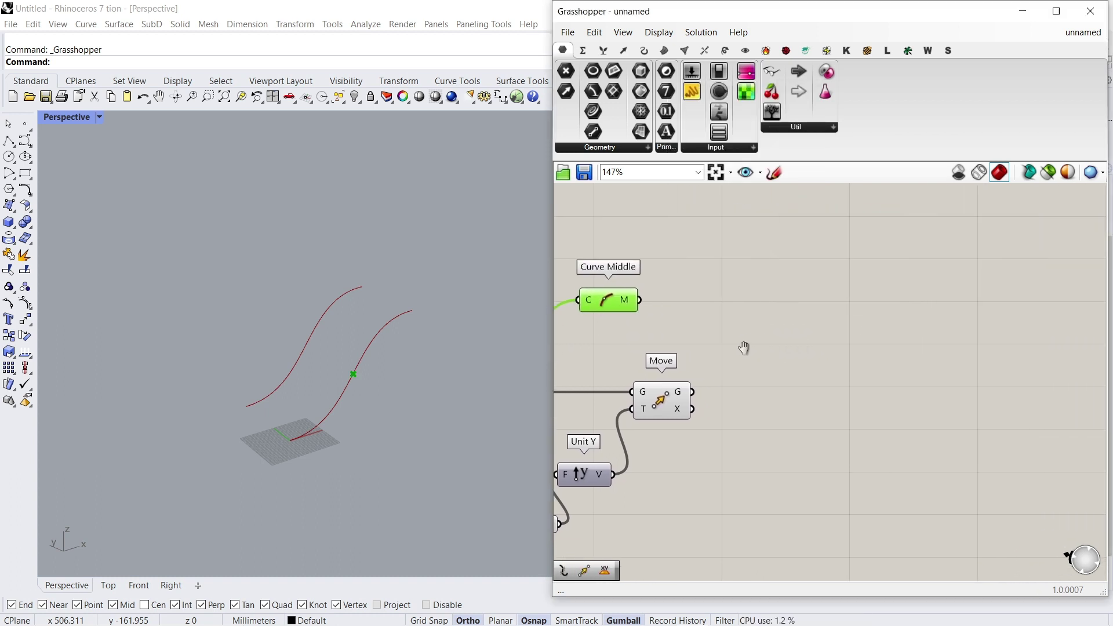
{"action": "double_click", "coordinate": [735, 329]}
{"action": "type", "text": "pro"}
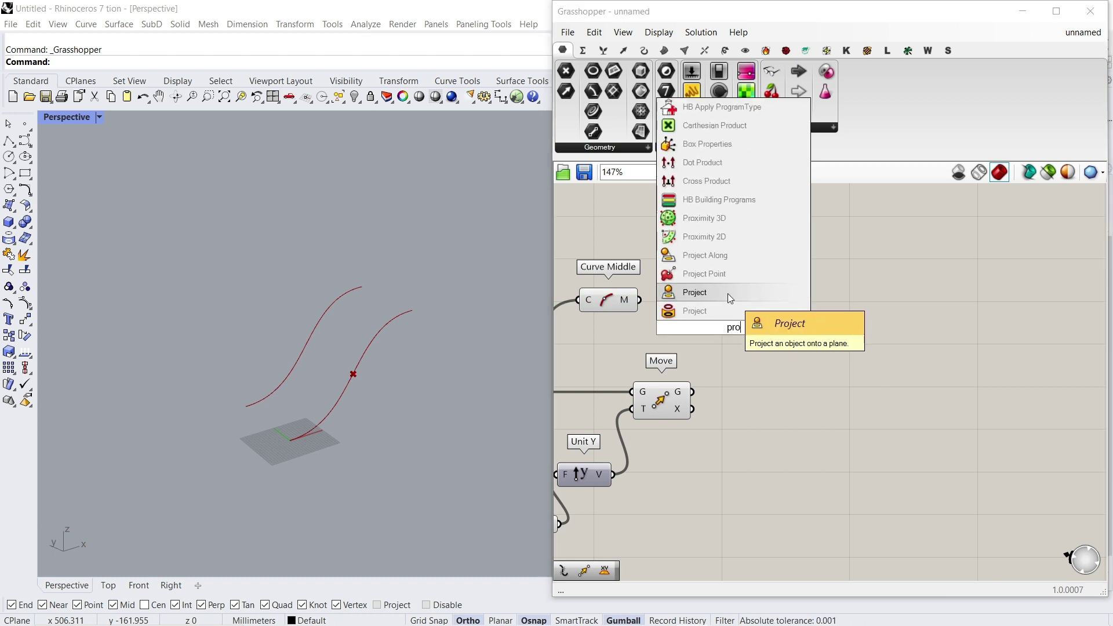
{"action": "left_click", "coordinate": [728, 293]}
{"action": "left_click_drag", "start_coordinate": [729, 322], "coordinate": [813, 401]}
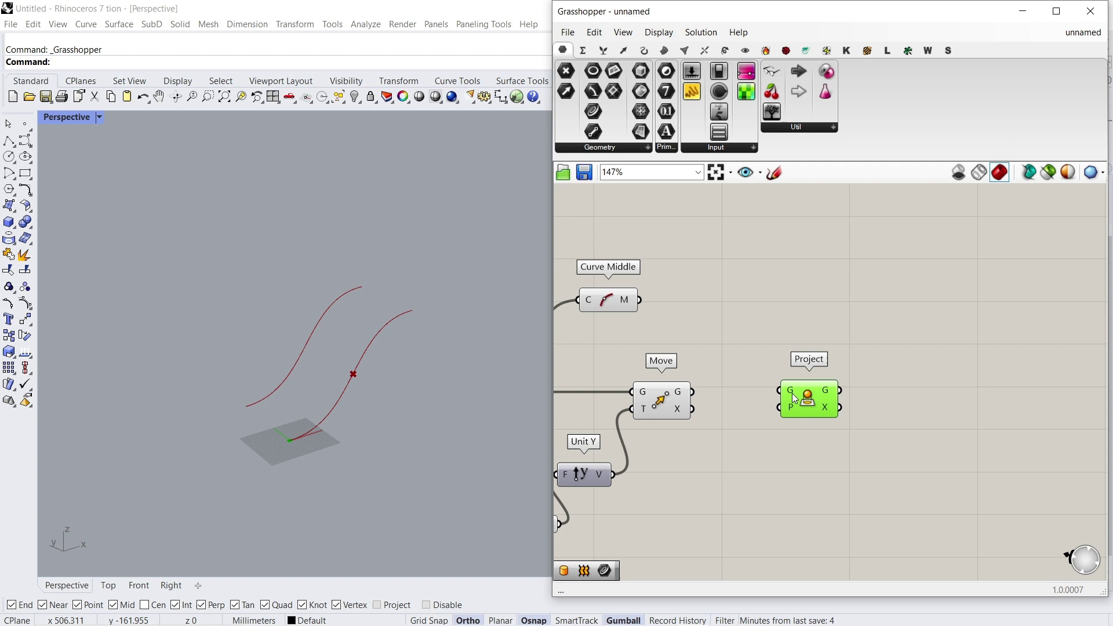
Step: Add an XZ Plane with its origin at the Curve Middle point, connect it to Project's P input and inspect the projected curve
{"action": "double_click", "coordinate": [690, 306]}
{"action": "type", "text": "xz"}
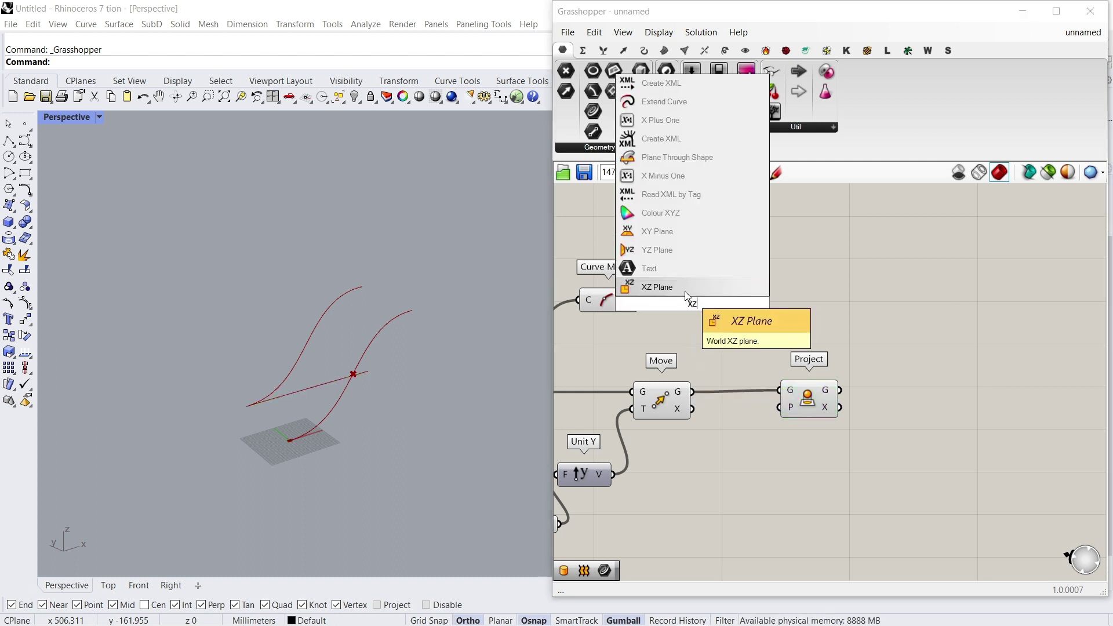
{"action": "key", "text": "Return"}
{"action": "left_click_drag", "start_coordinate": [698, 311], "coordinate": [780, 408]}
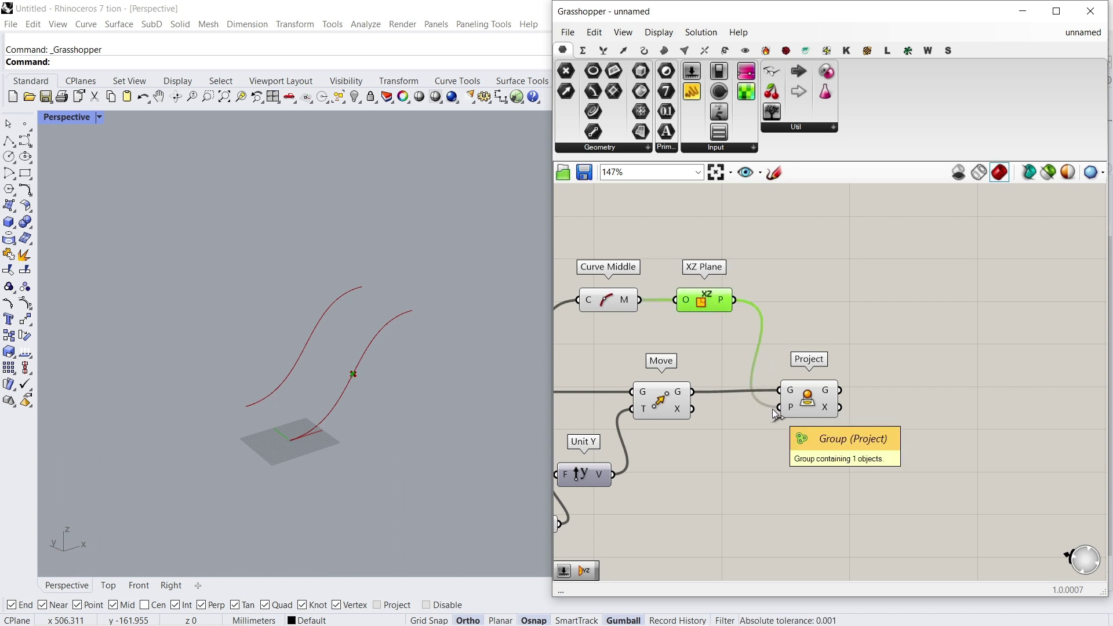
{"action": "left_click", "coordinate": [814, 402]}
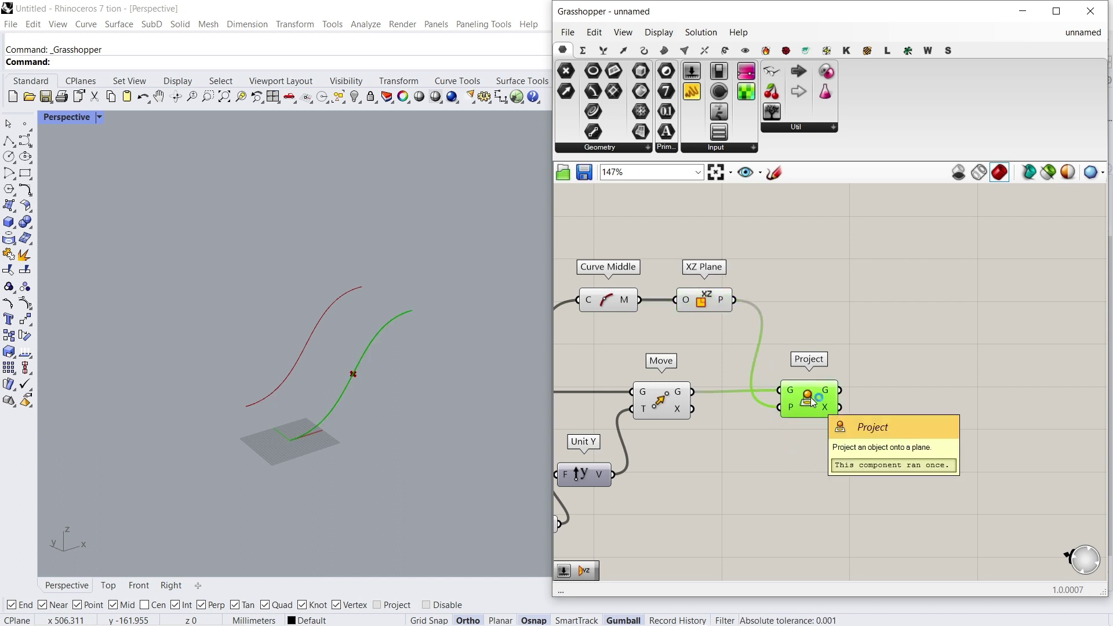
{"action": "scroll", "coordinate": [367, 378], "scroll_direction": "up", "scroll_amount": 1}
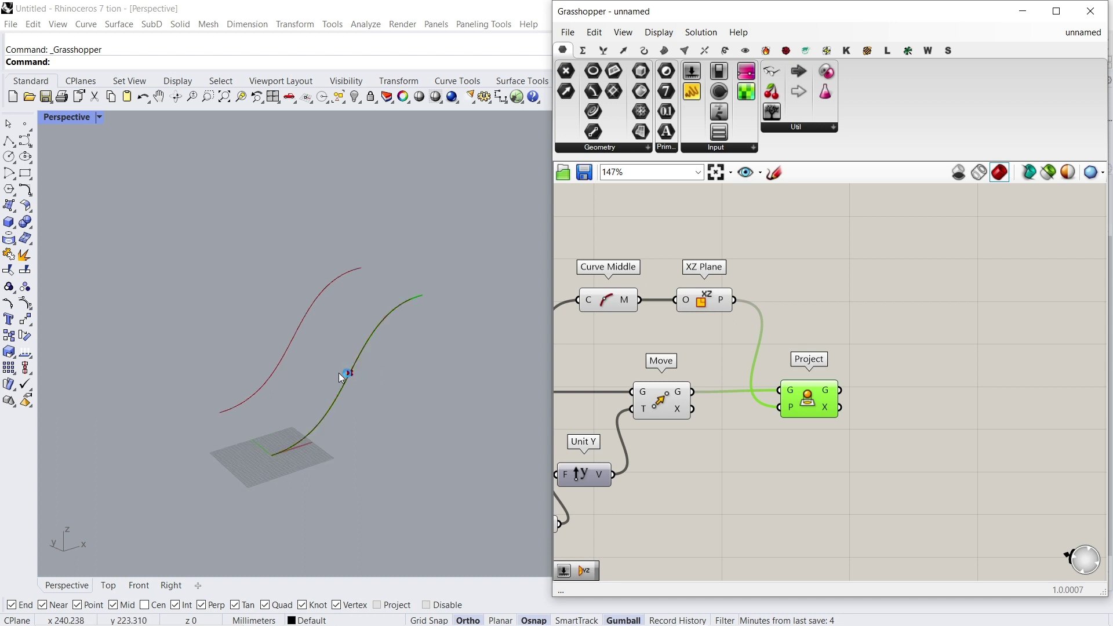
Step: Add an XY Plane with its origin at the Curve Middle point and connect its output to Project's P input
{"action": "left_click", "coordinate": [703, 299]}
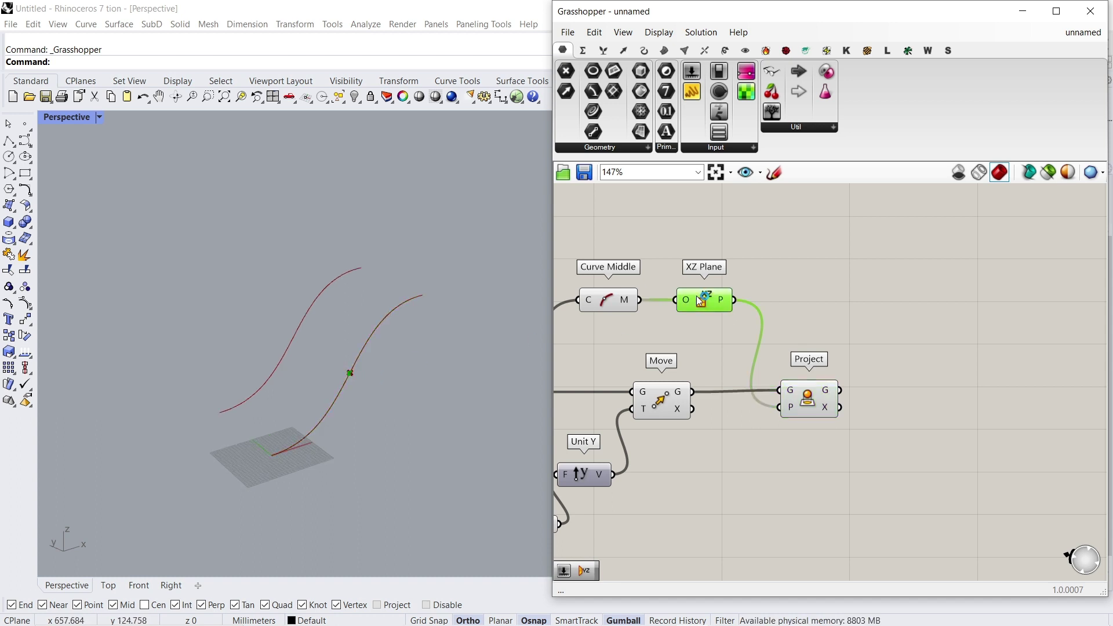
{"action": "left_click", "coordinate": [732, 262]}
{"action": "double_click", "coordinate": [731, 263]}
{"action": "type", "text": "xy"}
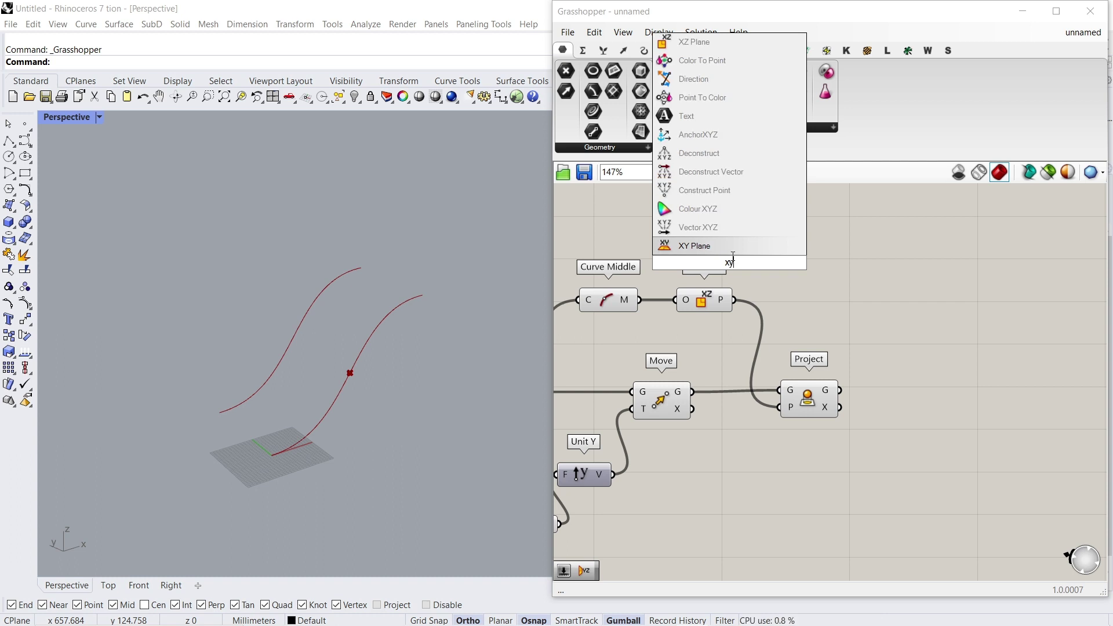
{"action": "key", "text": "Return"}
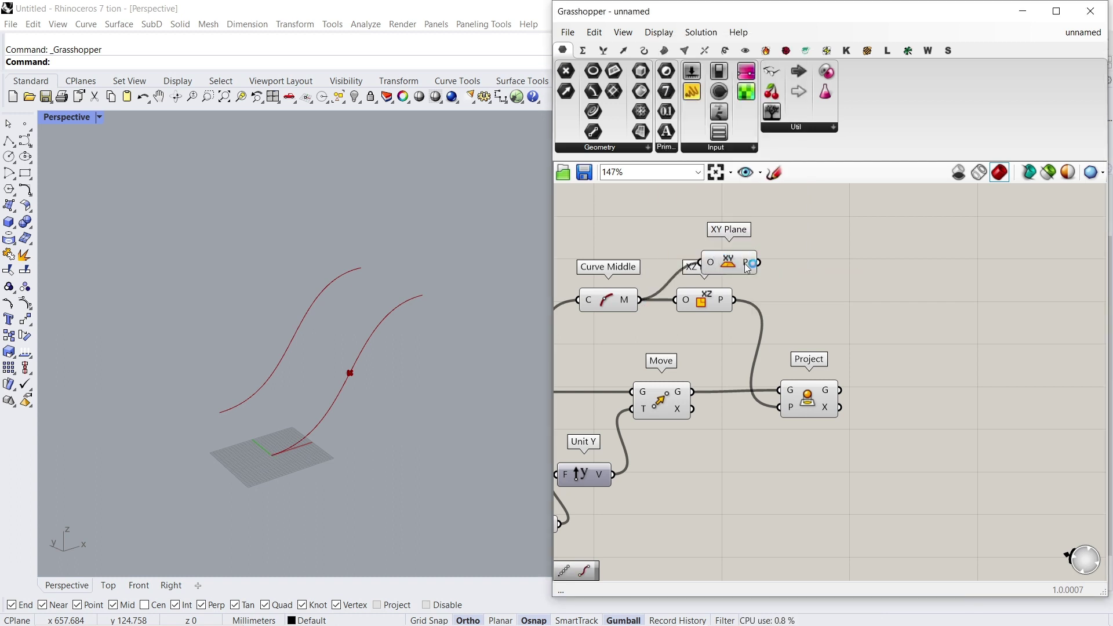
{"action": "left_click_drag", "start_coordinate": [784, 359], "coordinate": [779, 405]}
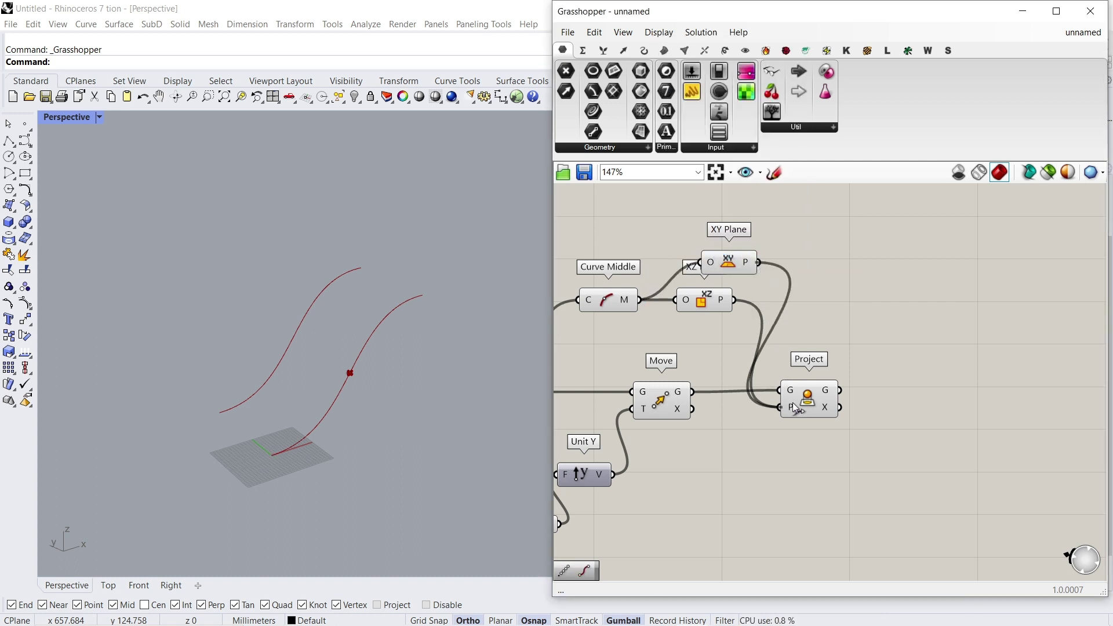
Step: Delete the XZ Plane component, move the XY Plane into its place beside Curve Middle and check the projected curve
{"action": "left_click", "coordinate": [717, 298]}
{"action": "key", "text": "Delete"}
{"action": "left_click_drag", "start_coordinate": [728, 259], "coordinate": [717, 297]}
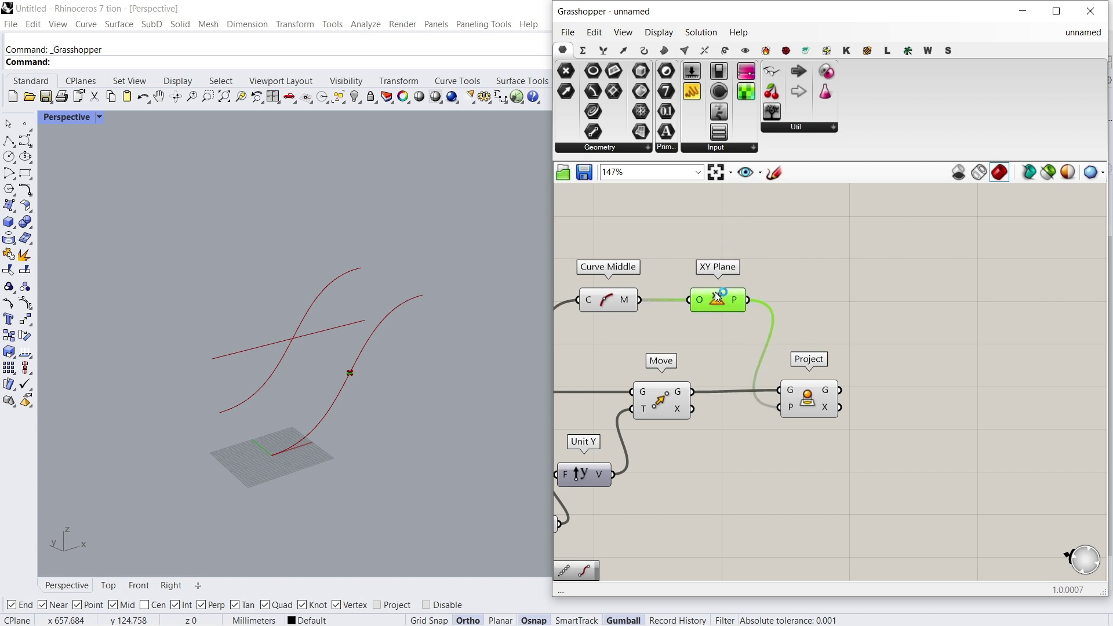
{"action": "left_click", "coordinate": [803, 404]}
{"action": "right_click_drag", "start_coordinate": [757, 359], "coordinate": [865, 376]}
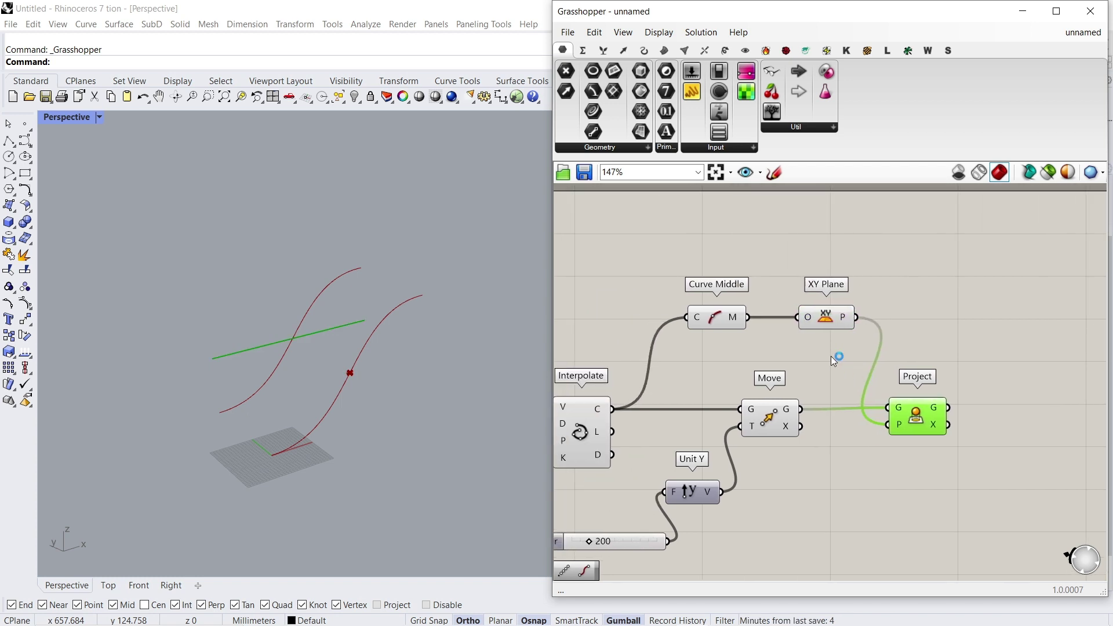
Step: Turn off the preview of the Move component
{"action": "left_click", "coordinate": [757, 417]}
{"action": "right_click", "coordinate": [757, 416]}
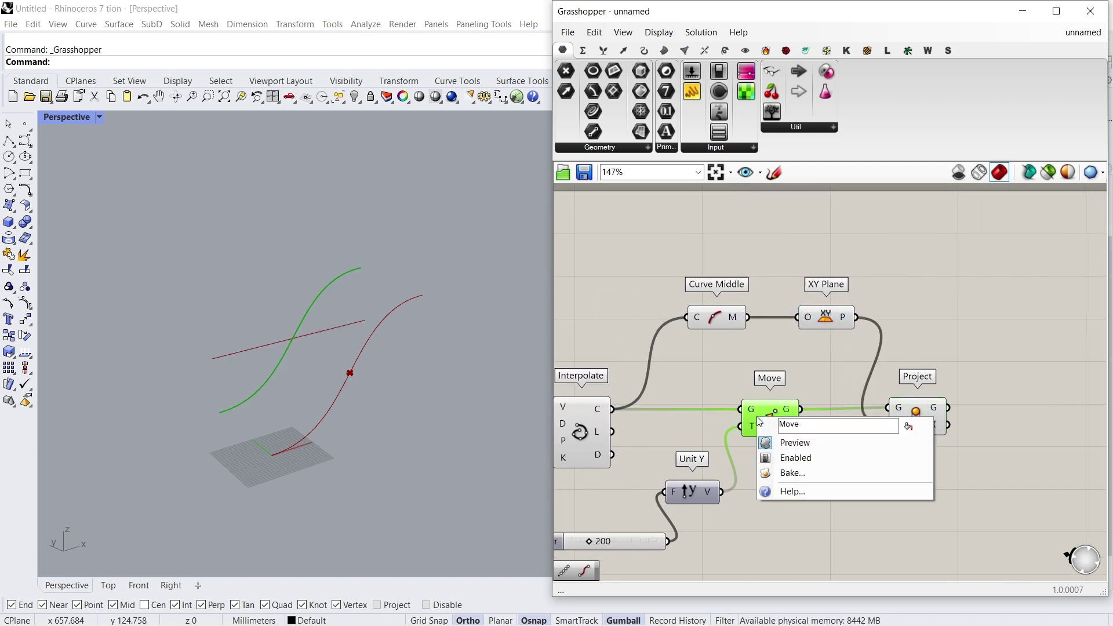
{"action": "left_click", "coordinate": [795, 443]}
Step: Add a Loft component beyond Project and connect Project's G output to its C input
{"action": "right_click_drag", "start_coordinate": [799, 442], "coordinate": [739, 350]}
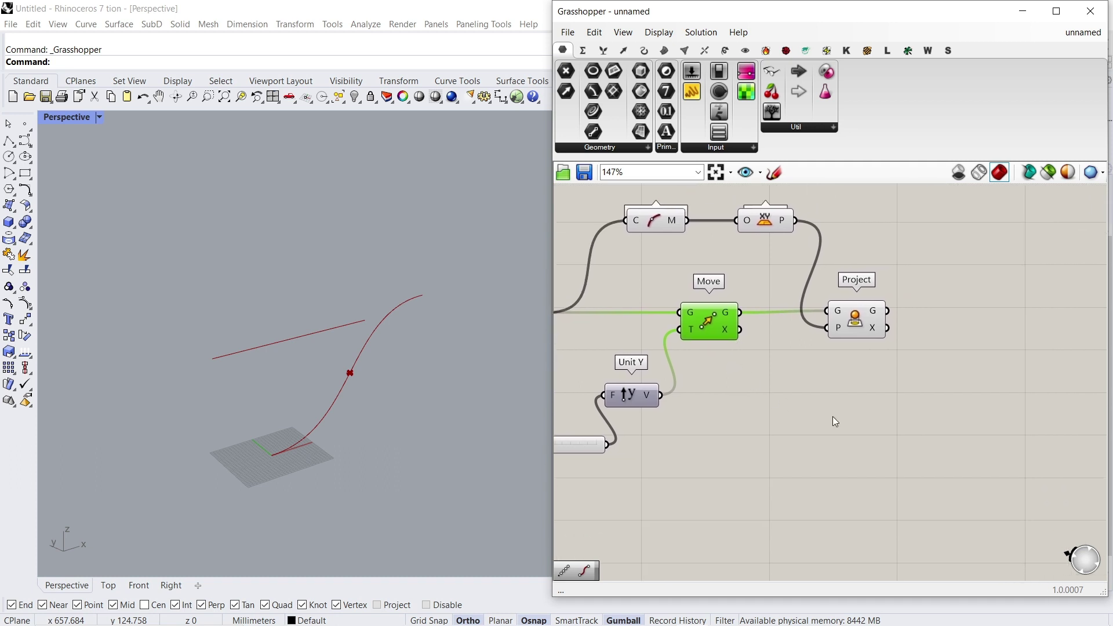
{"action": "double_click", "coordinate": [841, 431]}
{"action": "type", "text": "loft"}
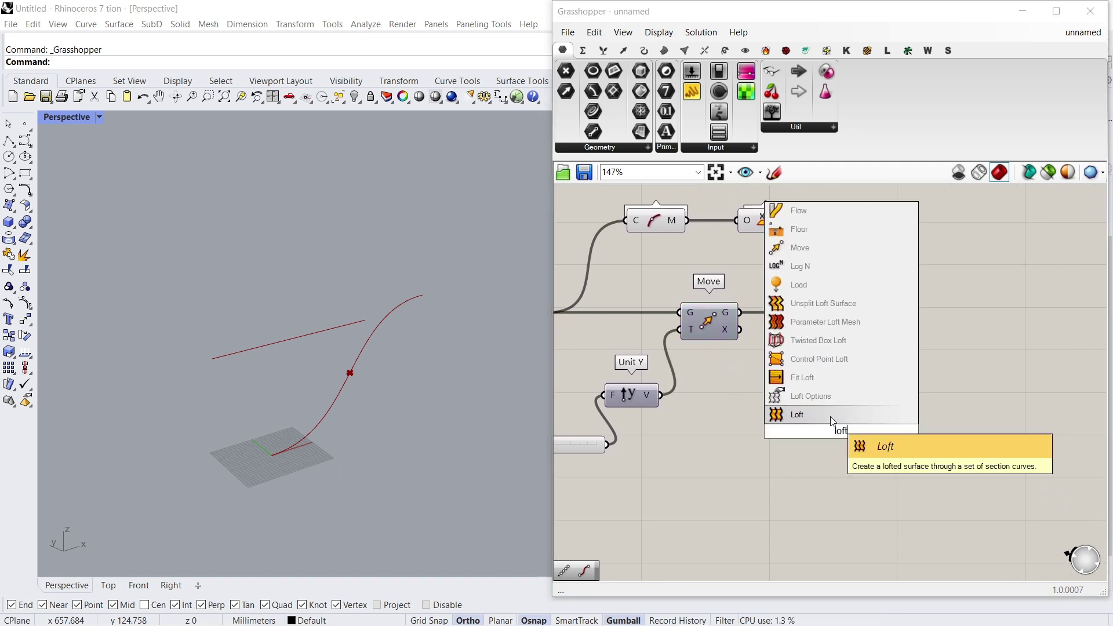
{"action": "left_click", "coordinate": [835, 414]}
{"action": "left_click_drag", "start_coordinate": [841, 429], "coordinate": [1025, 324]}
{"action": "scroll", "coordinate": [893, 382], "scroll_direction": "down", "scroll_amount": 1}
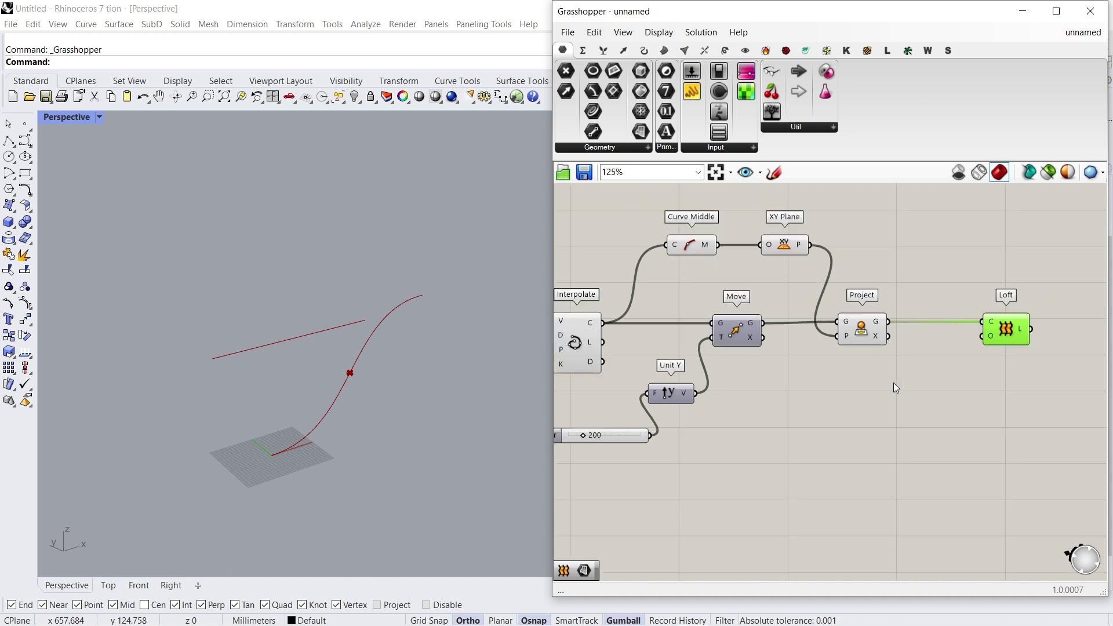
Step: Add a Relay beside Interpolate and connect Interpolate's C output to it
{"action": "right_click_drag", "start_coordinate": [739, 362], "coordinate": [863, 368]}
{"action": "left_click", "coordinate": [699, 348]}
{"action": "right_click_drag", "start_coordinate": [723, 345], "coordinate": [676, 364]}
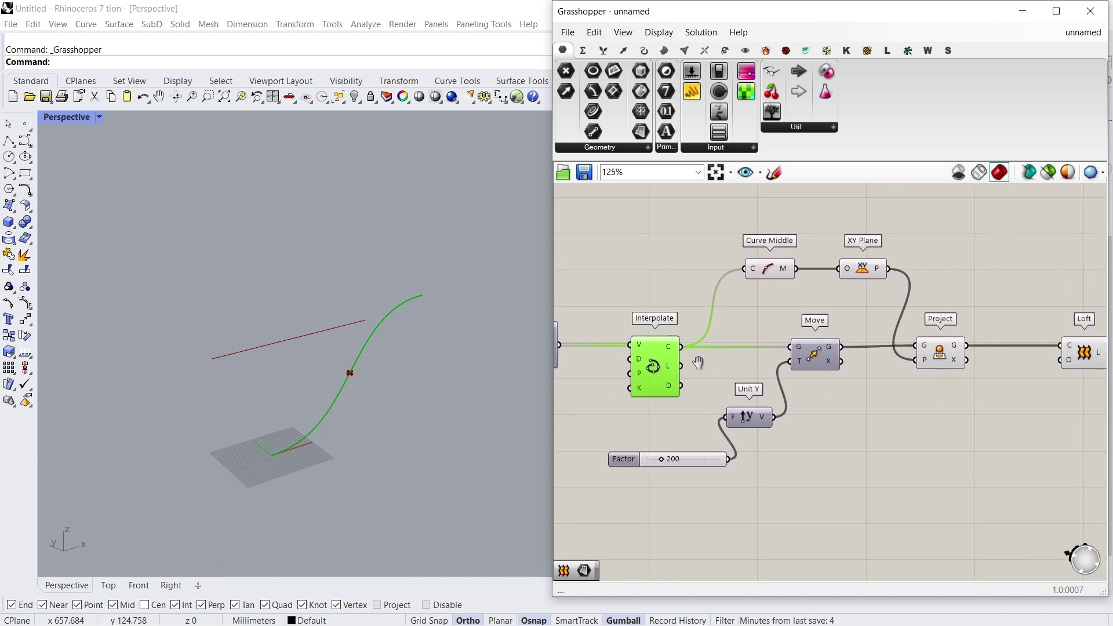
{"action": "scroll", "coordinate": [717, 370], "scroll_direction": "up", "scroll_amount": 3}
{"action": "double_click", "coordinate": [717, 371]}
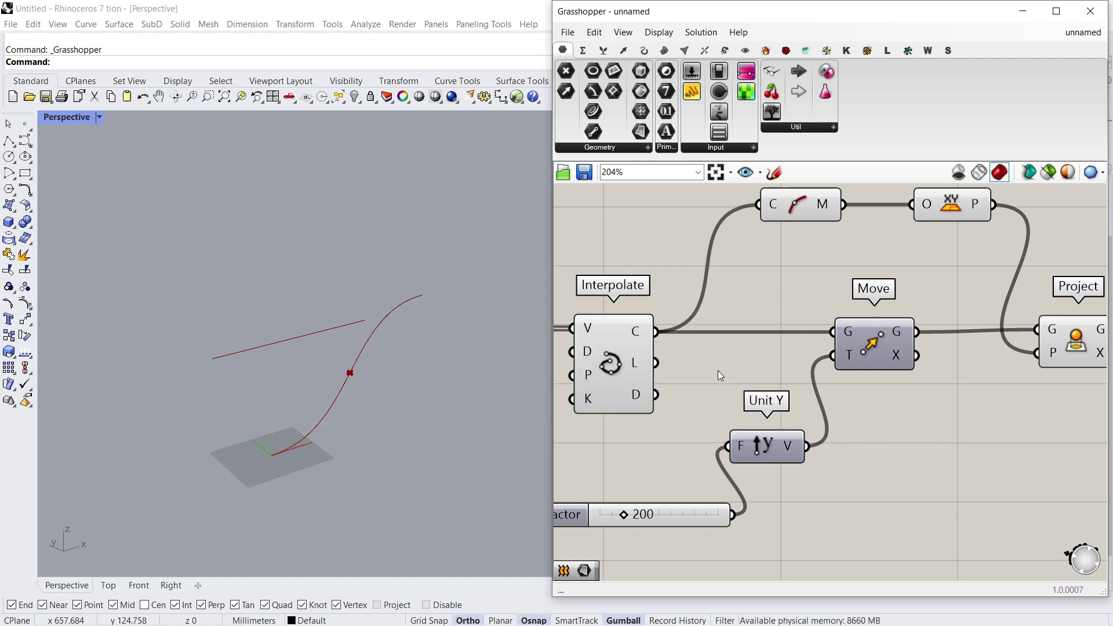
{"action": "type", "text": "relay"}
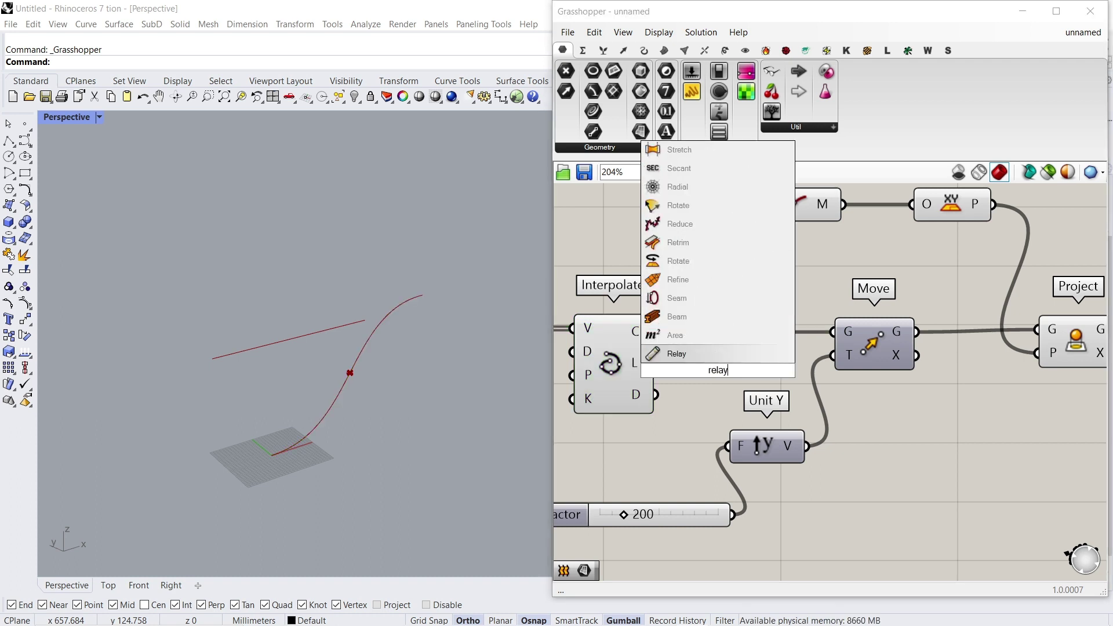
{"action": "key", "text": "Return"}
{"action": "scroll", "coordinate": [688, 364], "scroll_direction": "down", "scroll_amount": 2}
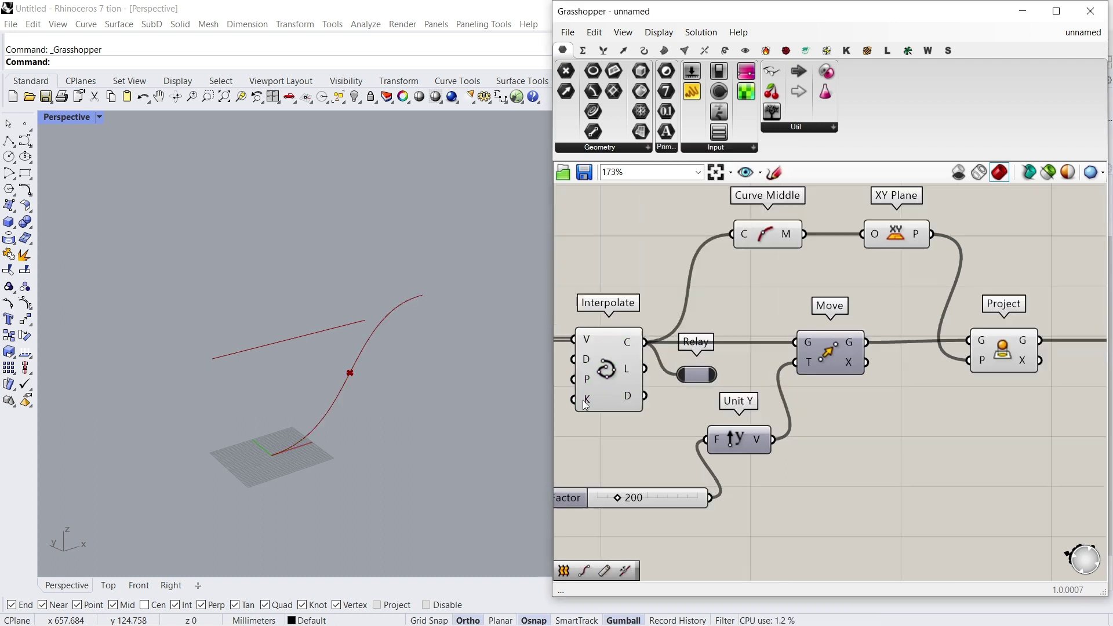
Step: Move the Relay below and beyond Project and connect its output to Loft's C input alongside the projected curve
{"action": "left_click_drag", "start_coordinate": [671, 379], "coordinate": [981, 429]}
{"action": "right_click_drag", "start_coordinate": [1080, 422], "coordinate": [826, 443]}
{"action": "left_click_drag", "start_coordinate": [799, 423], "coordinate": [830, 368]}
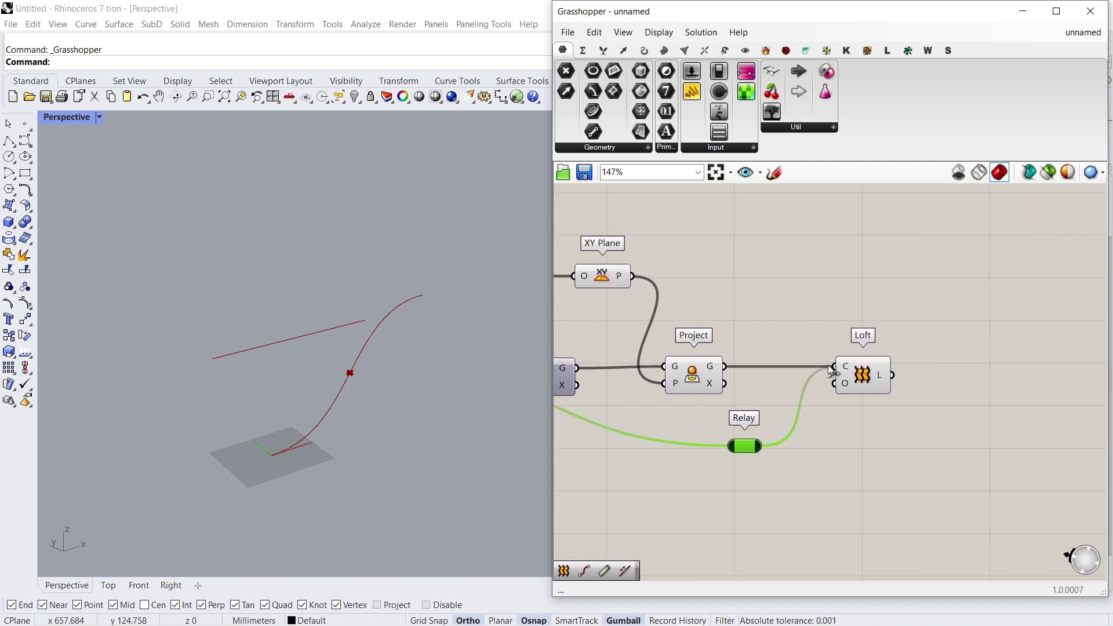
{"action": "left_click_drag", "start_coordinate": [752, 448], "coordinate": [776, 435]}
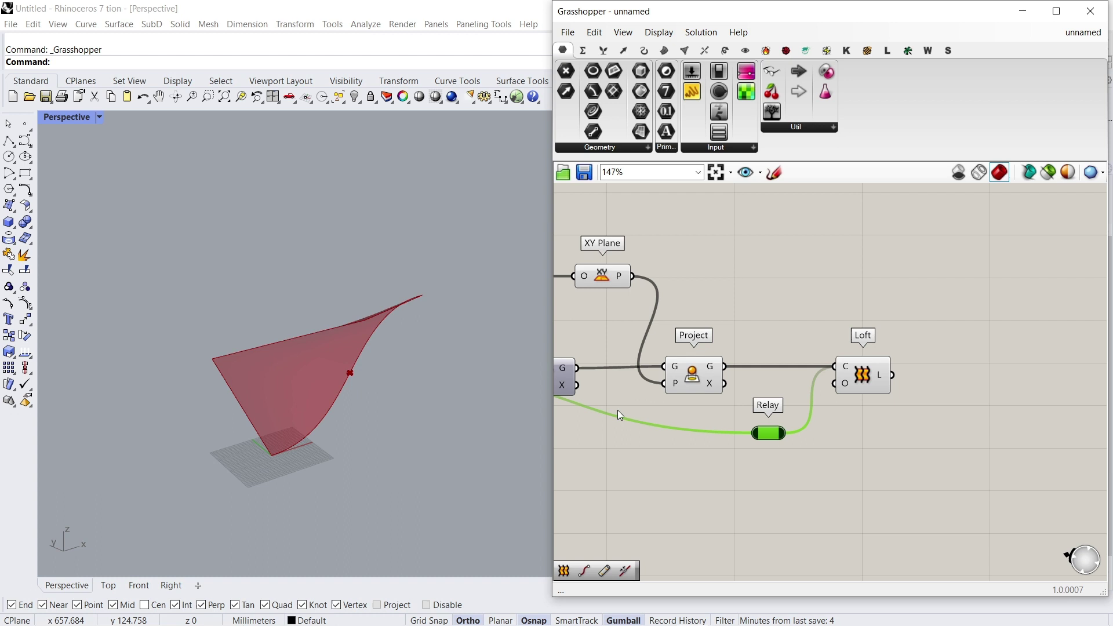
Step: Add the Contour component for Breps and meshes beyond Loft and connect Loft's L output to its S input
{"action": "right_click_drag", "start_coordinate": [400, 400], "coordinate": [435, 375]}
{"action": "scroll", "coordinate": [803, 363], "scroll_direction": "down", "scroll_amount": 2}
{"action": "right_click_drag", "start_coordinate": [750, 386], "coordinate": [844, 368]}
{"action": "right_click_drag", "start_coordinate": [942, 399], "coordinate": [773, 397]}
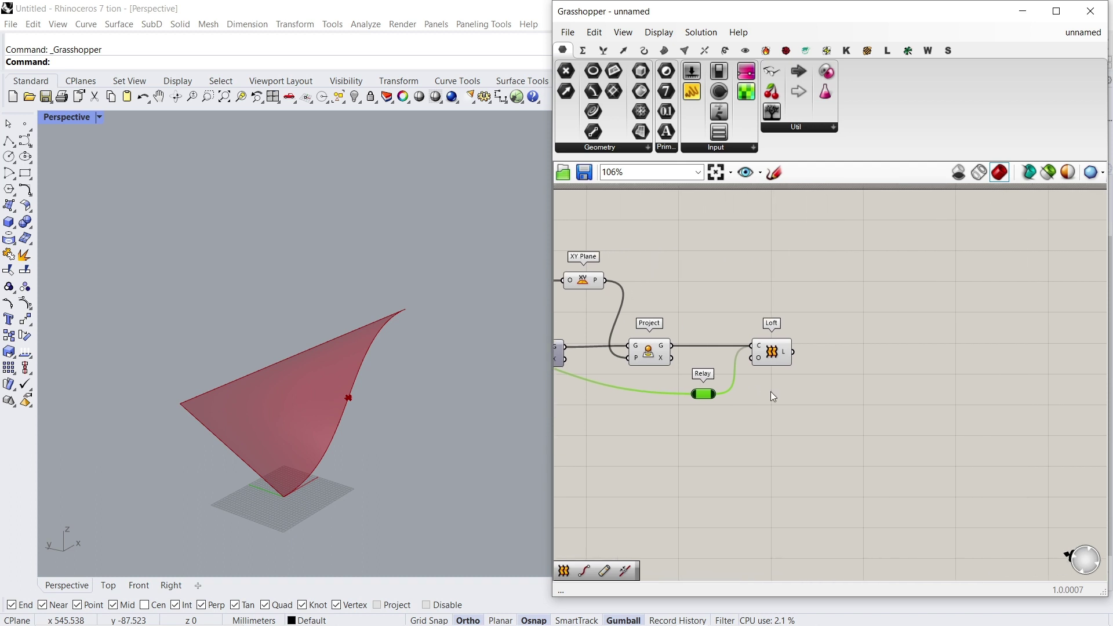
{"action": "double_click", "coordinate": [881, 355]}
{"action": "type", "text": "co"}
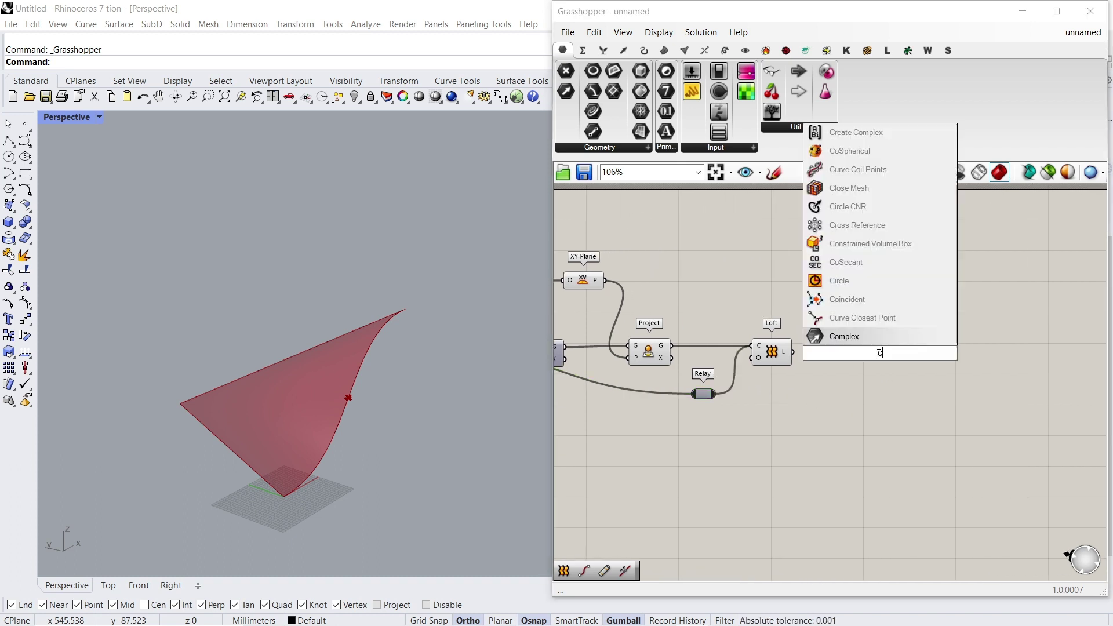
{"action": "type", "text": "nt"}
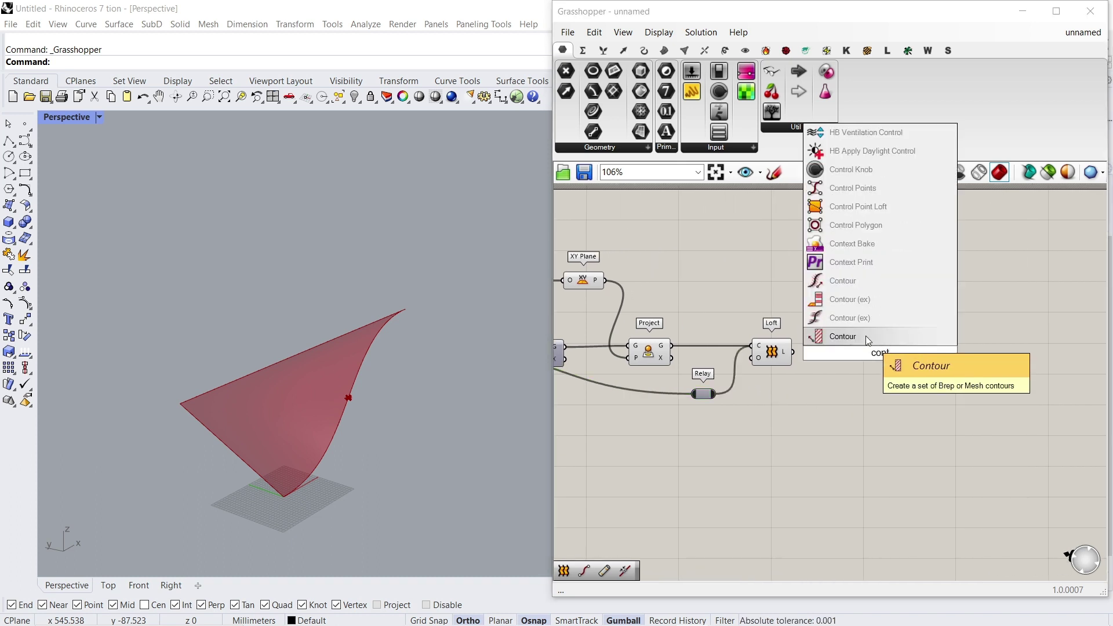
{"action": "left_click", "coordinate": [868, 337]}
{"action": "left_click_drag", "start_coordinate": [819, 355], "coordinate": [798, 354]}
{"action": "left_click_drag", "start_coordinate": [874, 356], "coordinate": [882, 374]}
Step: Add a Unit Y vector below Loft and connect its V output to Contour's N input
{"action": "scroll", "coordinate": [883, 374], "scroll_direction": "up", "scroll_amount": 3}
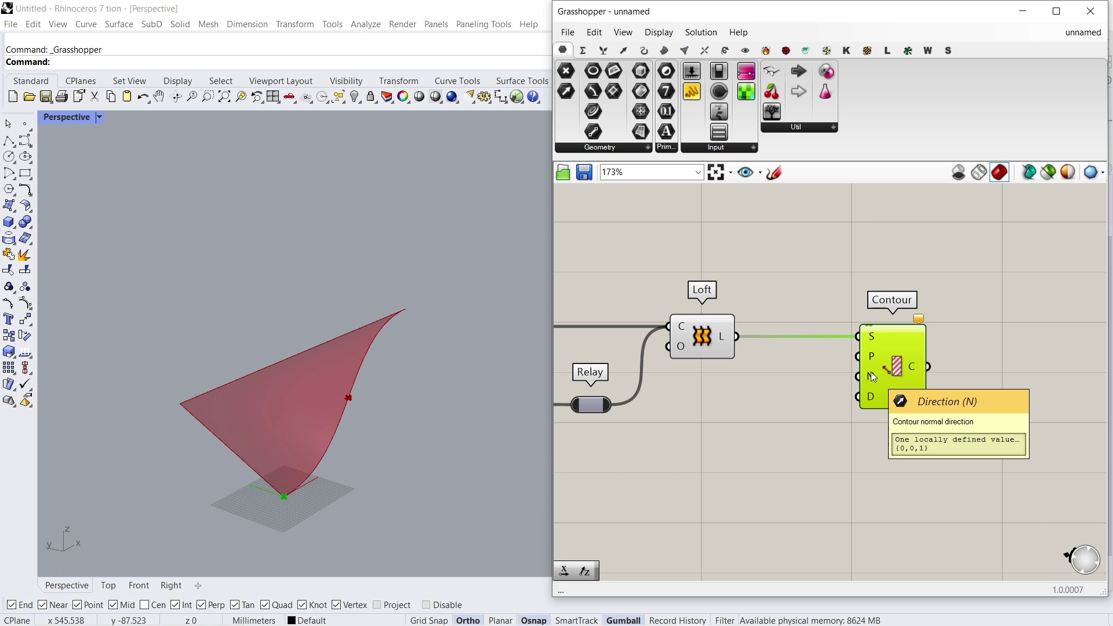
{"action": "double_click", "coordinate": [749, 430]}
{"action": "type", "text": "y"}
{"action": "left_click", "coordinate": [743, 415]}
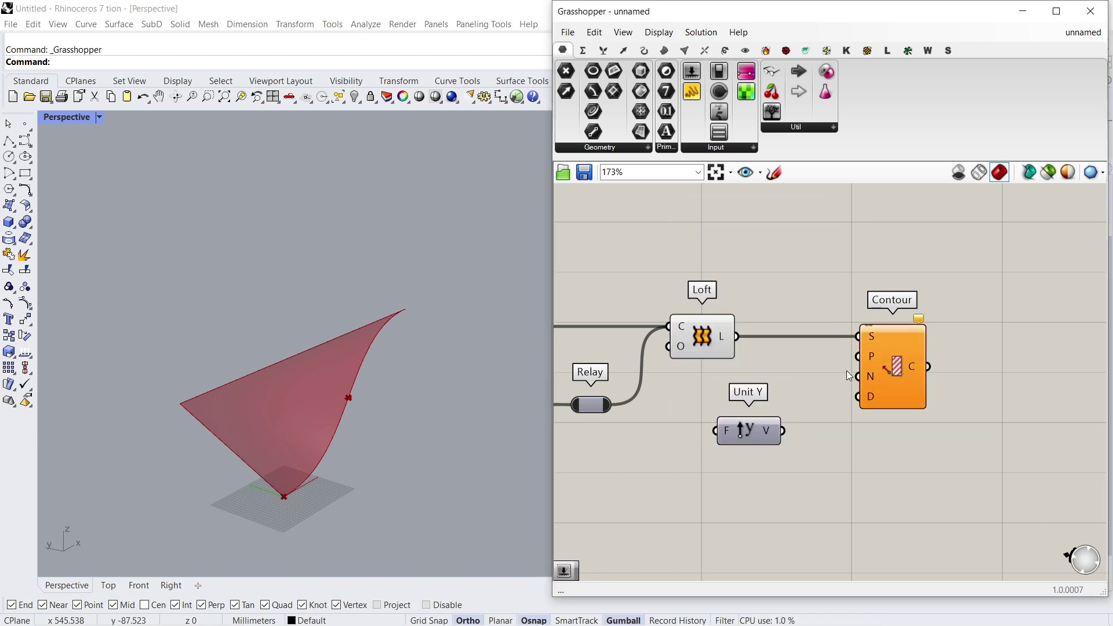
{"action": "scroll", "coordinate": [797, 430], "scroll_direction": "down", "scroll_amount": 2}
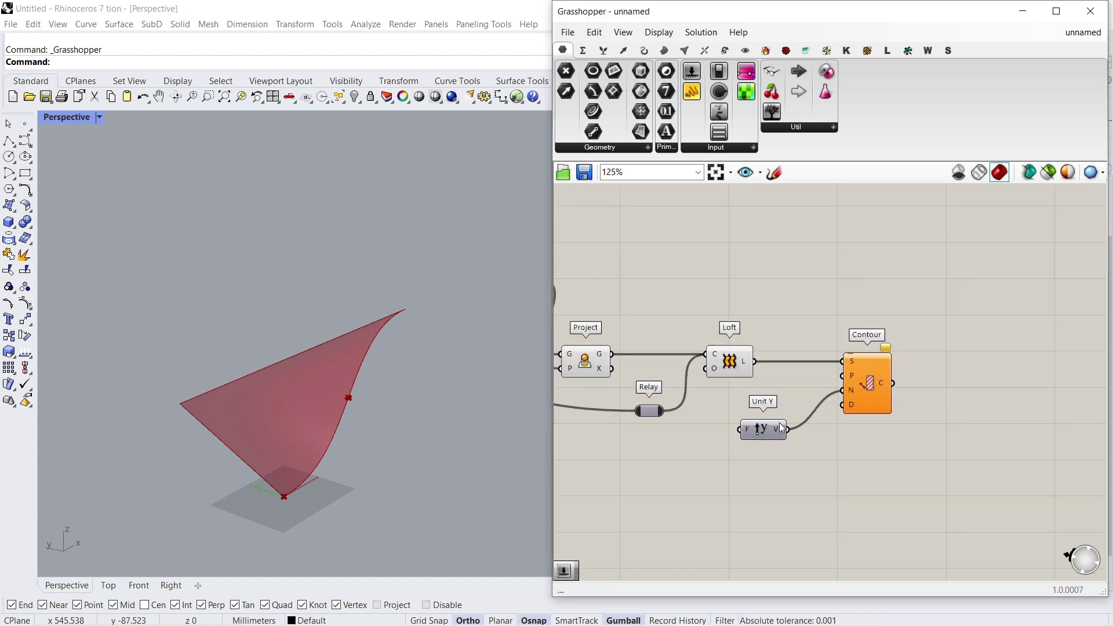
{"action": "left_click_drag", "start_coordinate": [742, 437], "coordinate": [777, 423]}
Step: Add a Division component with the 200 Factor slider as A and a new number slider set to 8 as B
{"action": "right_click_drag", "start_coordinate": [735, 414], "coordinate": [841, 389]}
{"action": "scroll", "coordinate": [883, 397], "scroll_direction": "down", "scroll_amount": 1}
{"action": "double_click", "coordinate": [790, 433]}
{"action": "type", "text": "d"}
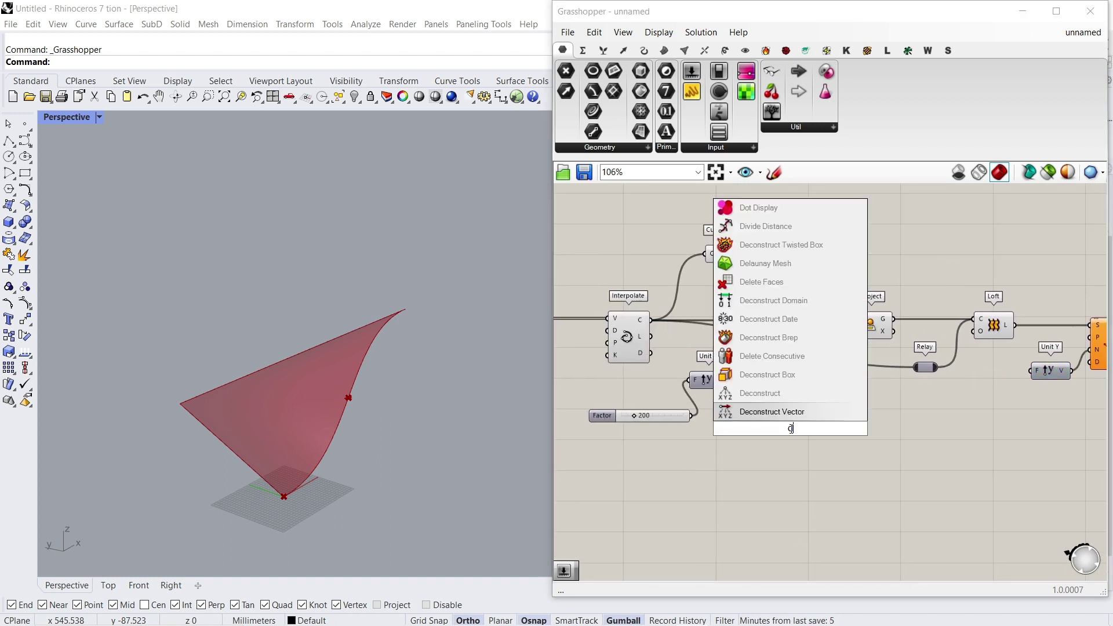
{"action": "type", "text": "ivi"}
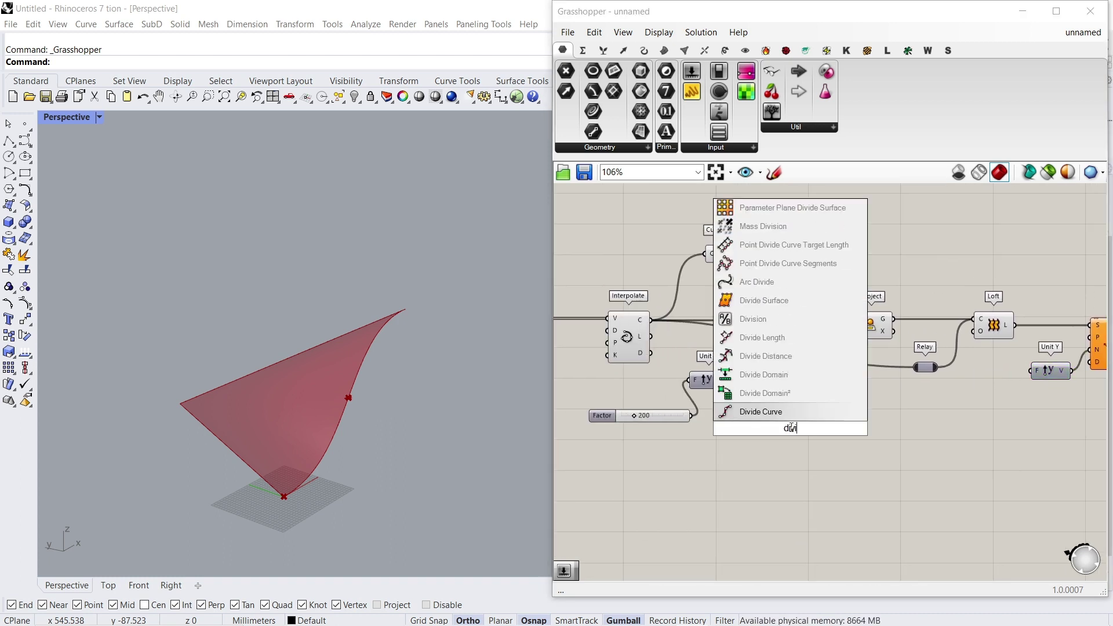
{"action": "left_click", "coordinate": [790, 323]}
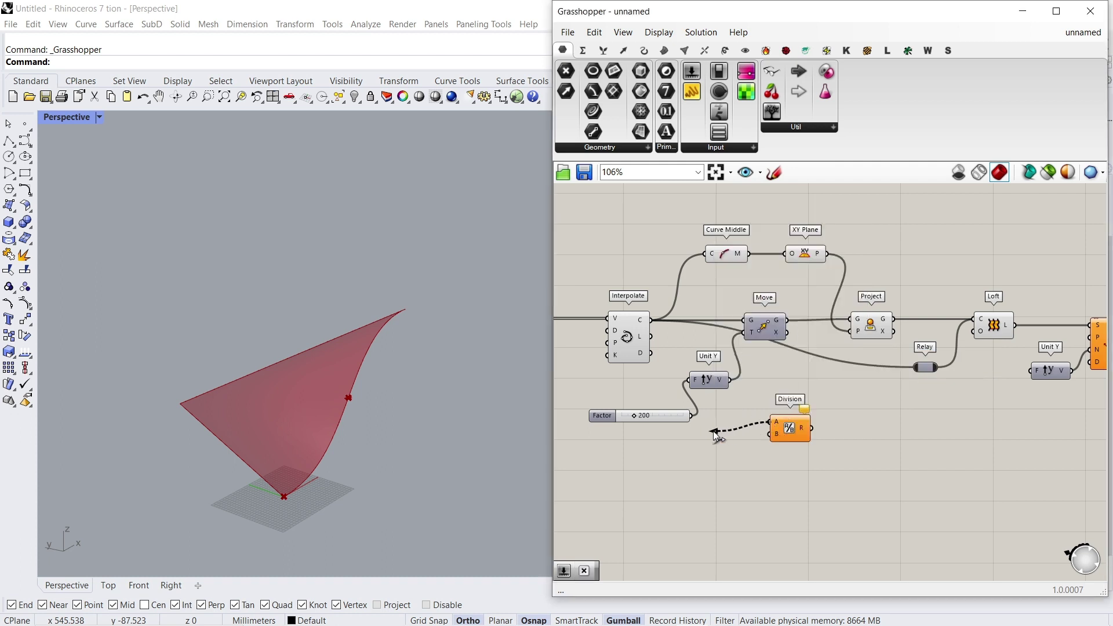
{"action": "left_click_drag", "start_coordinate": [713, 432], "coordinate": [692, 417]}
{"action": "double_click", "coordinate": [708, 447]}
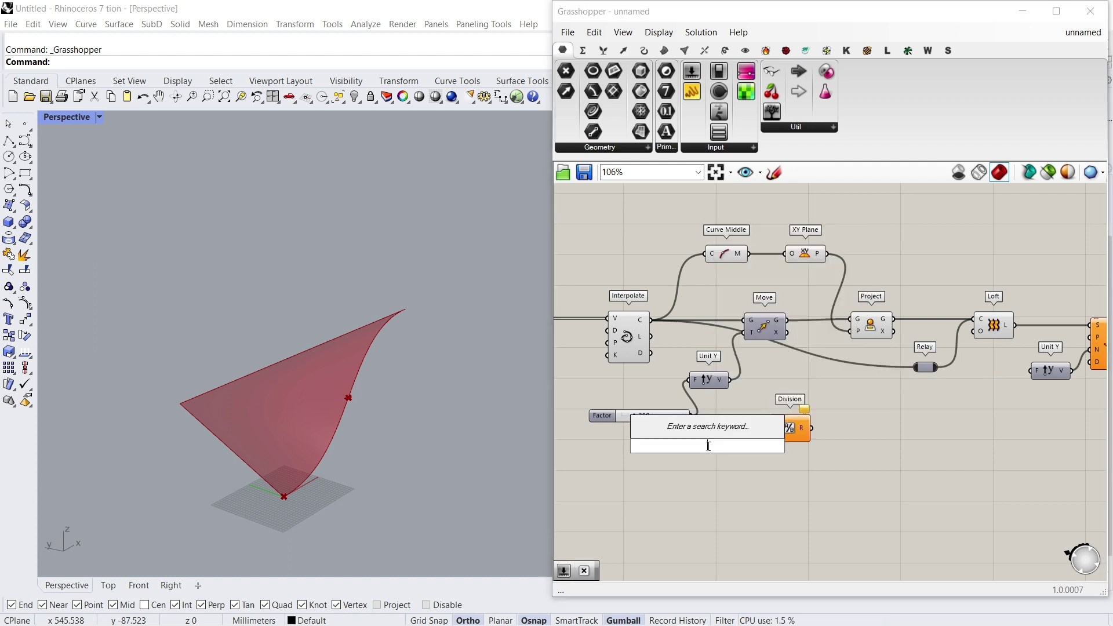
{"action": "type", "text": "8"}
{"action": "key", "text": "Return"}
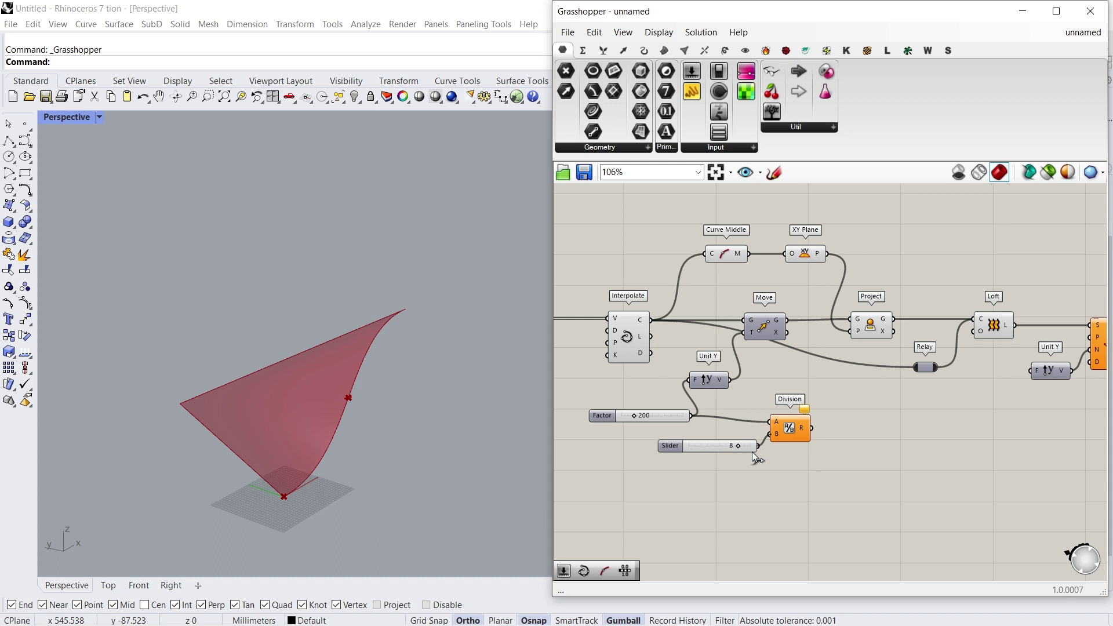
Step: Connect Division's R output to Contour's D input and place the Unit Y between Loft and Contour
{"action": "right_click_drag", "start_coordinate": [754, 458], "coordinate": [618, 464]}
{"action": "left_click_drag", "start_coordinate": [677, 432], "coordinate": [924, 356]}
{"action": "left_click", "coordinate": [971, 360]}
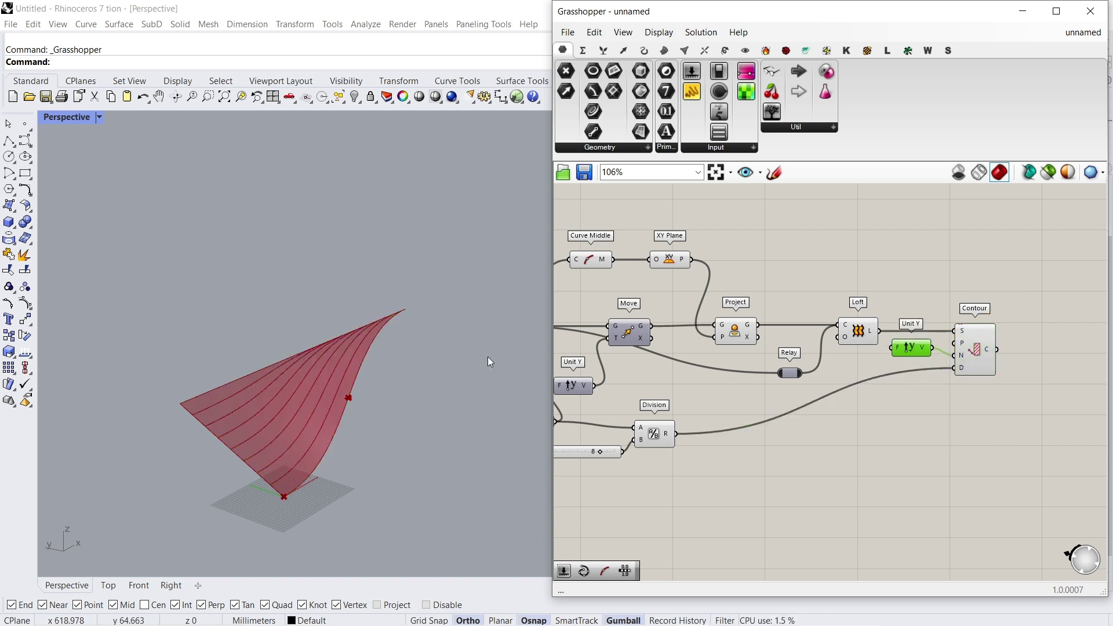
Step: Examine the contour lines on the lofted surface and the slider that supplies Division's B input
{"action": "scroll", "coordinate": [470, 355], "scroll_direction": "down", "scroll_amount": 4}
{"action": "right_click_drag", "start_coordinate": [375, 351], "coordinate": [394, 383]}
{"action": "right_click_drag", "start_coordinate": [658, 408], "coordinate": [721, 400]}
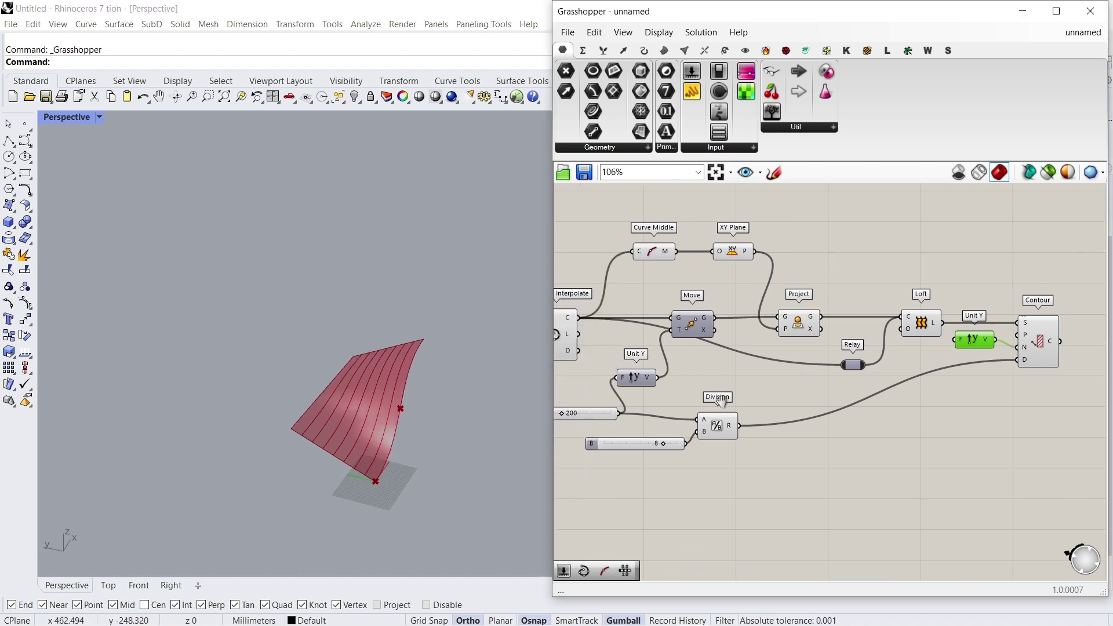
{"action": "scroll", "coordinate": [661, 445], "scroll_direction": "up", "scroll_amount": 5}
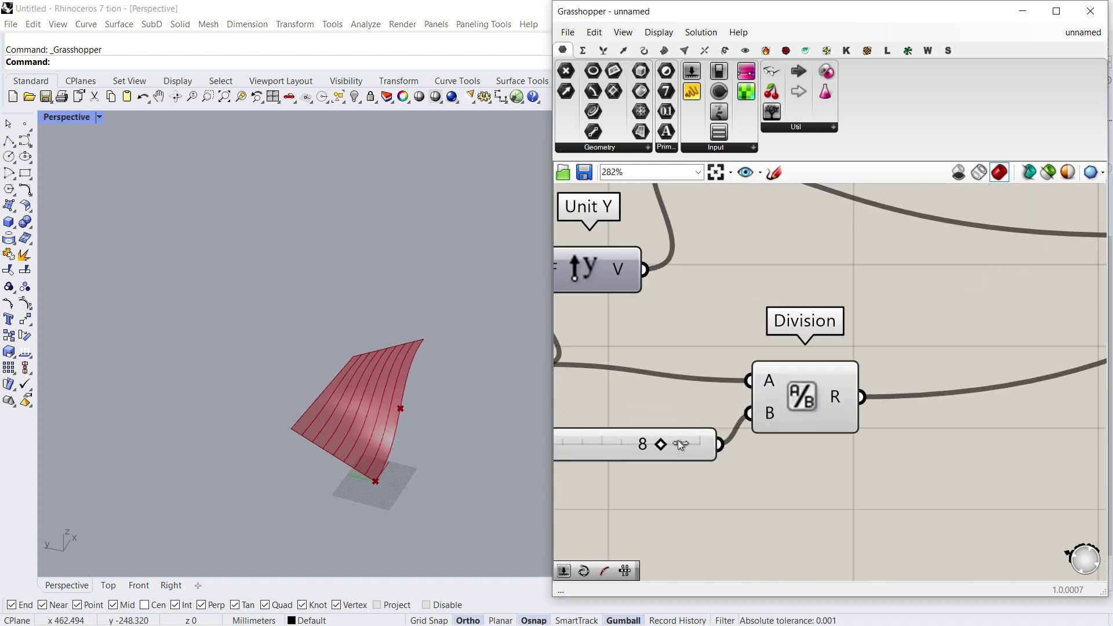
{"action": "mouse_move", "coordinate": [674, 443]}
{"action": "left_mouse_down"}
{"action": "mouse_move", "coordinate": [621, 445]}
{"action": "mouse_move", "coordinate": [662, 447]}
{"action": "left_mouse_up"}
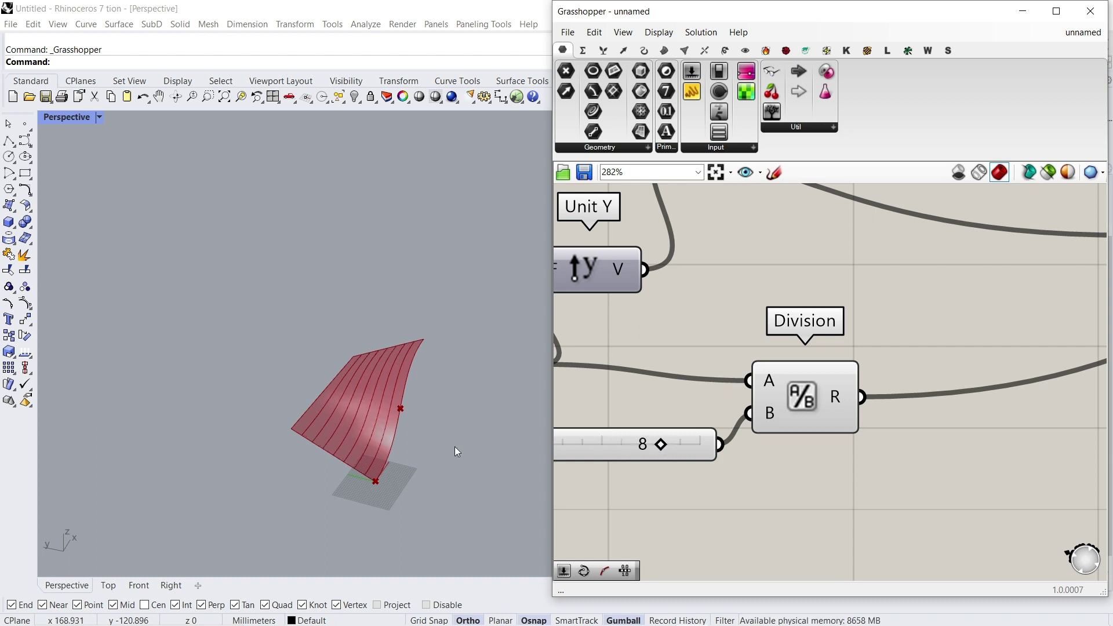
{"action": "right_click_drag", "start_coordinate": [458, 451], "coordinate": [394, 434]}
Step: Add a Split List component beyond Contour and connect Contour's C output to its L input
{"action": "scroll", "coordinate": [718, 430], "scroll_direction": "down", "scroll_amount": 5}
{"action": "right_click_drag", "start_coordinate": [932, 410], "coordinate": [723, 417]}
{"action": "right_click_drag", "start_coordinate": [922, 386], "coordinate": [840, 408]}
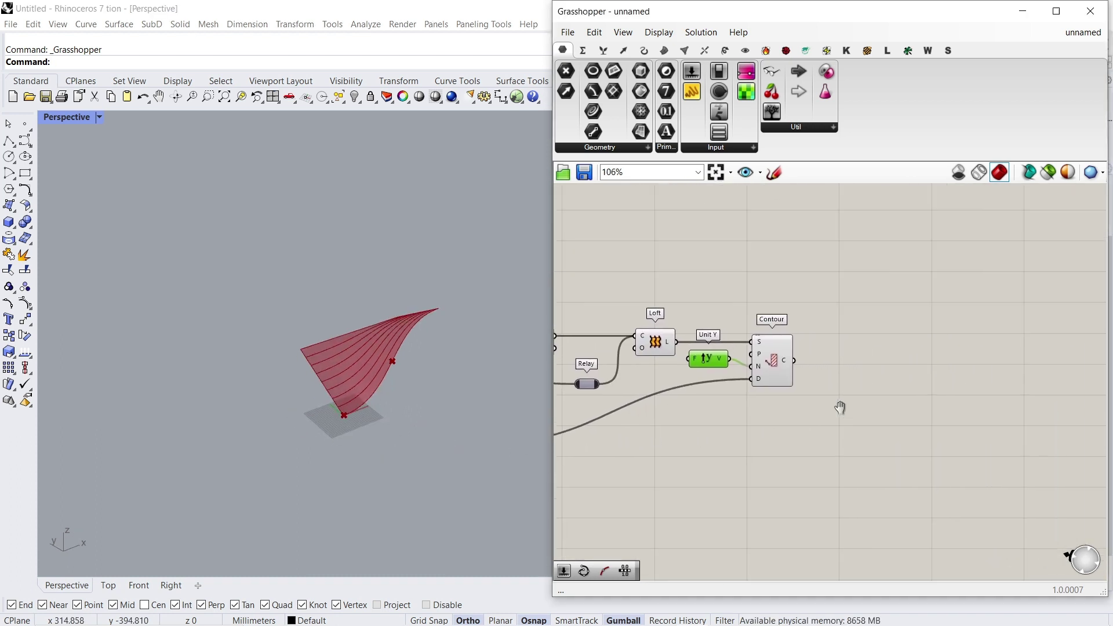
{"action": "scroll", "coordinate": [854, 343], "scroll_direction": "up", "scroll_amount": 4}
{"action": "left_click", "coordinate": [673, 379]}
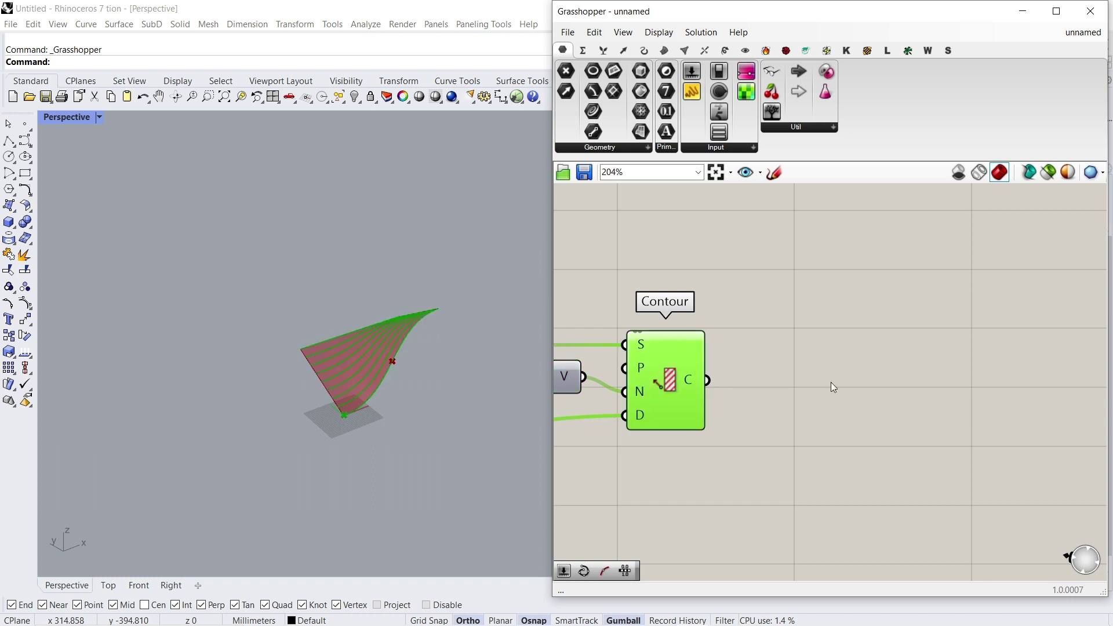
{"action": "double_click", "coordinate": [805, 385]}
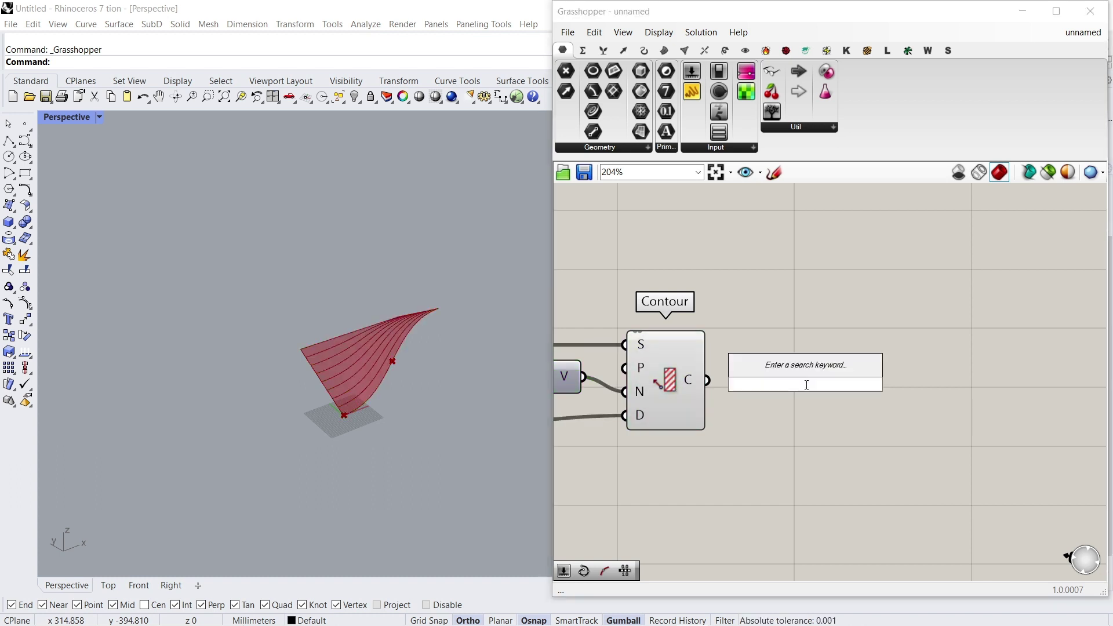
{"action": "type", "text": "spl"}
{"action": "key", "text": "Return"}
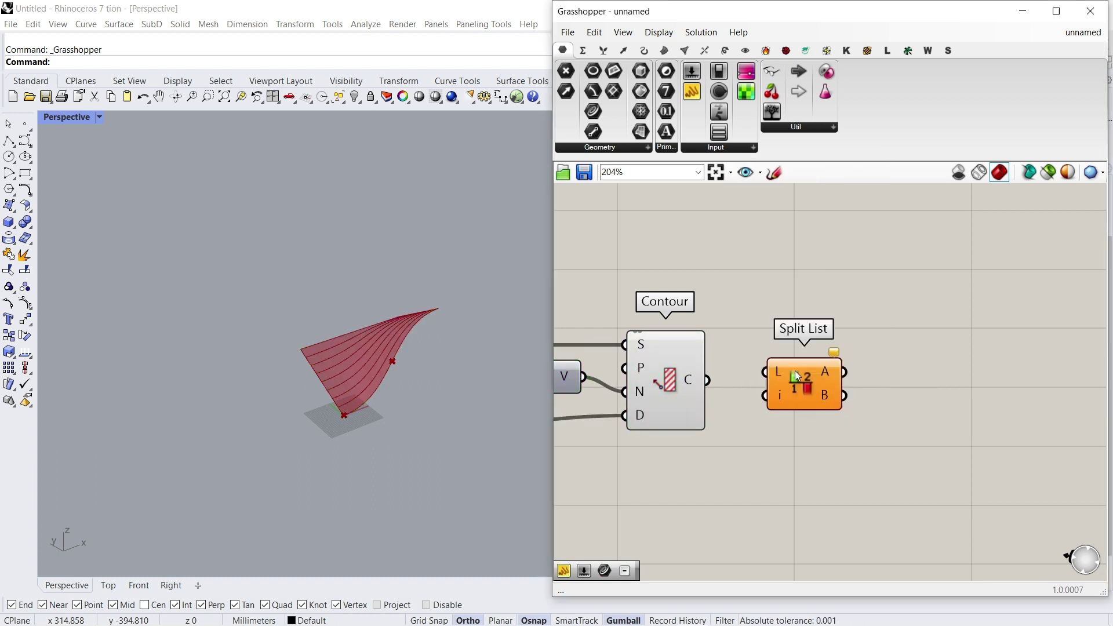
{"action": "left_click_drag", "start_coordinate": [822, 390], "coordinate": [934, 388]}
Step: Connect the number slider set to 8 that feeds Division to Split List's i input
{"action": "scroll", "coordinate": [934, 388], "scroll_direction": "down", "scroll_amount": 5}
{"action": "right_click_drag", "start_coordinate": [695, 440], "coordinate": [771, 410]}
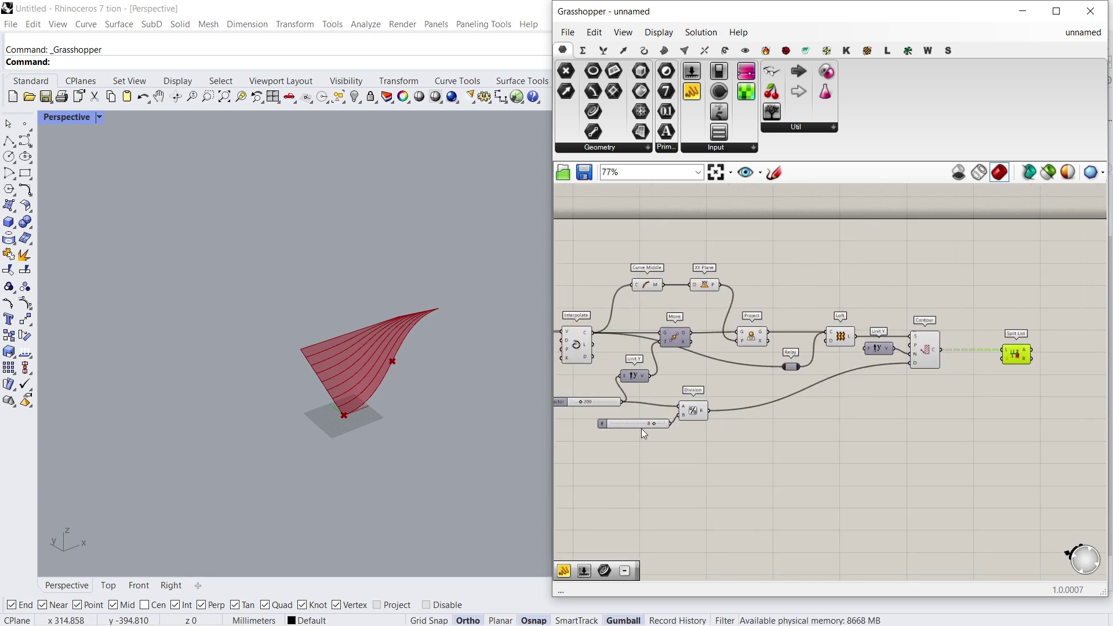
{"action": "scroll", "coordinate": [666, 426], "scroll_direction": "up", "scroll_amount": 3}
{"action": "scroll", "coordinate": [701, 441], "scroll_direction": "down", "scroll_amount": 2}
{"action": "left_click_drag", "start_coordinate": [691, 424], "coordinate": [1056, 341]}
{"action": "right_click_drag", "start_coordinate": [1057, 342], "coordinate": [750, 407]}
Step: Add two Curve parameters beyond Split List and connect one to its A output and the other to its B output
{"action": "scroll", "coordinate": [772, 397], "scroll_direction": "up", "scroll_amount": 3}
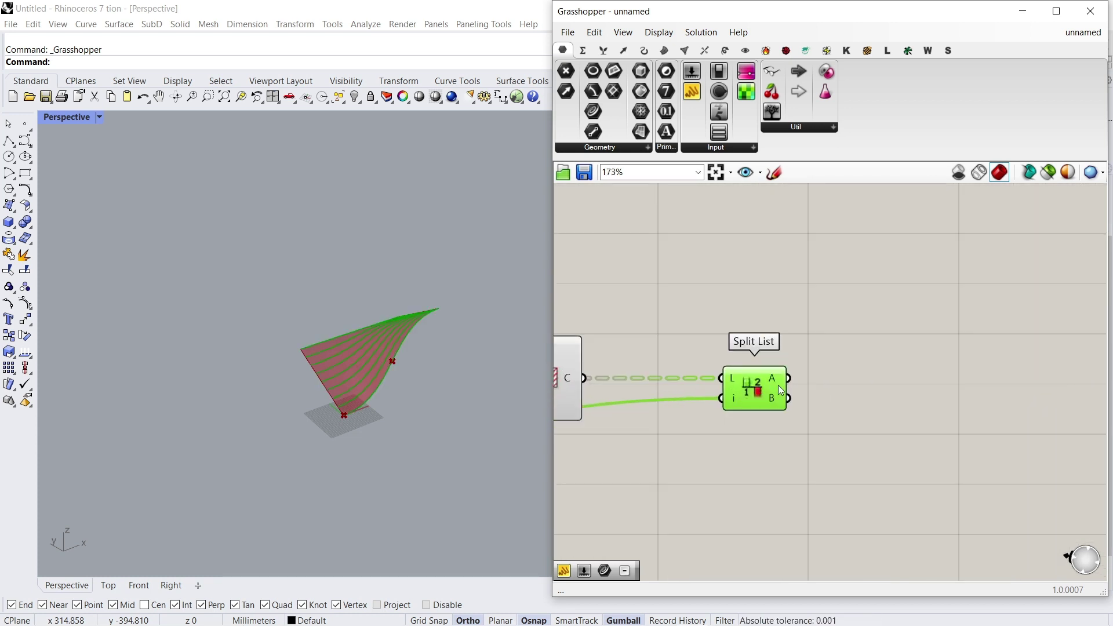
{"action": "double_click", "coordinate": [859, 388]}
{"action": "type", "text": "cu"}
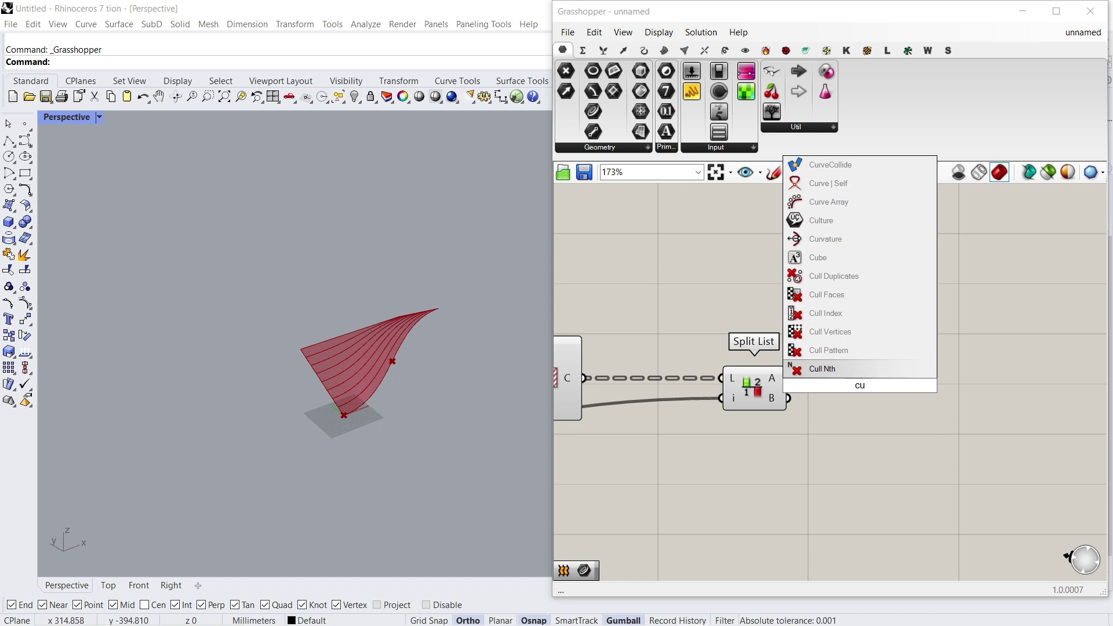
{"action": "type", "text": "rve"}
{"action": "key", "text": "Return"}
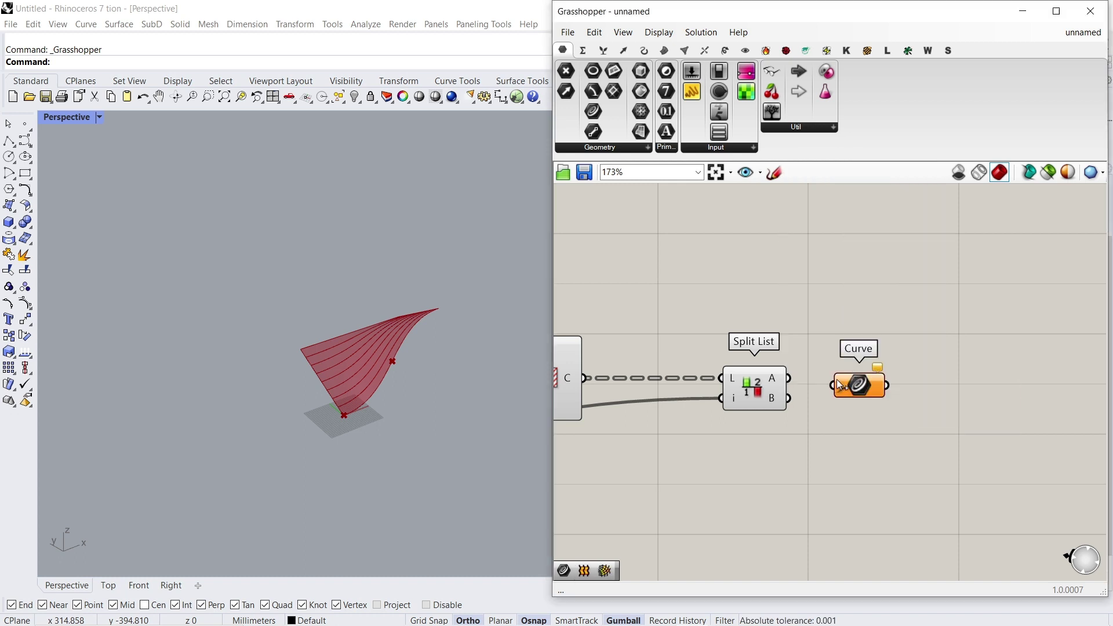
{"action": "left_click_drag", "start_coordinate": [836, 385], "coordinate": [789, 378]}
{"action": "left_click_drag", "start_coordinate": [864, 390], "coordinate": [863, 414]}
{"action": "left_click_drag", "start_coordinate": [835, 414], "coordinate": [788, 398]}
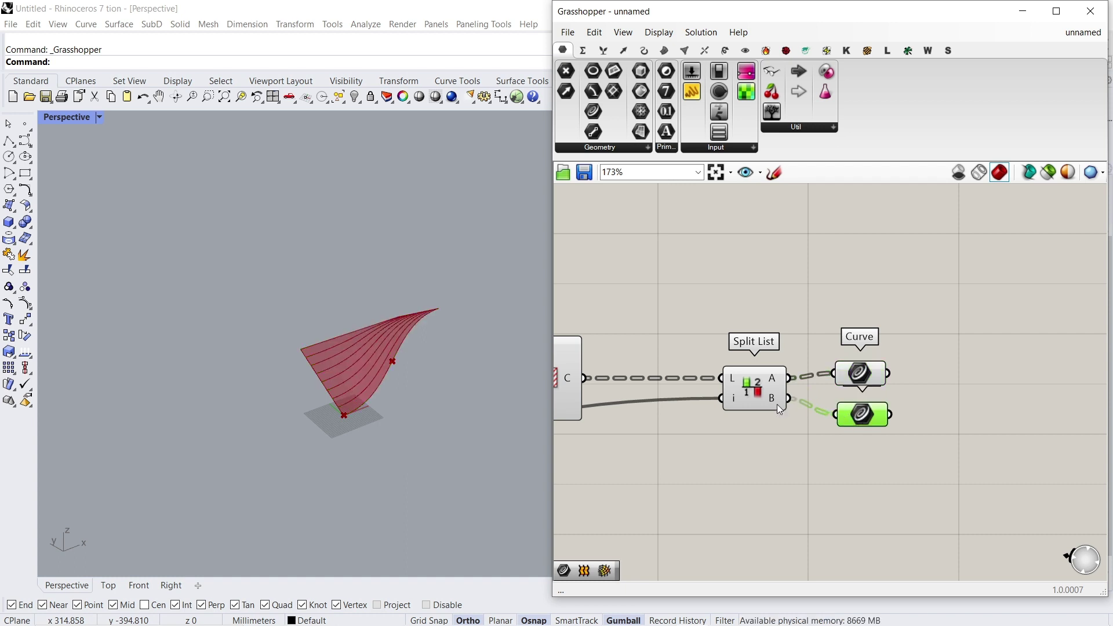
Step: Flatten the C output of the Contour component
{"action": "scroll", "coordinate": [770, 388], "scroll_direction": "up", "scroll_amount": 2}
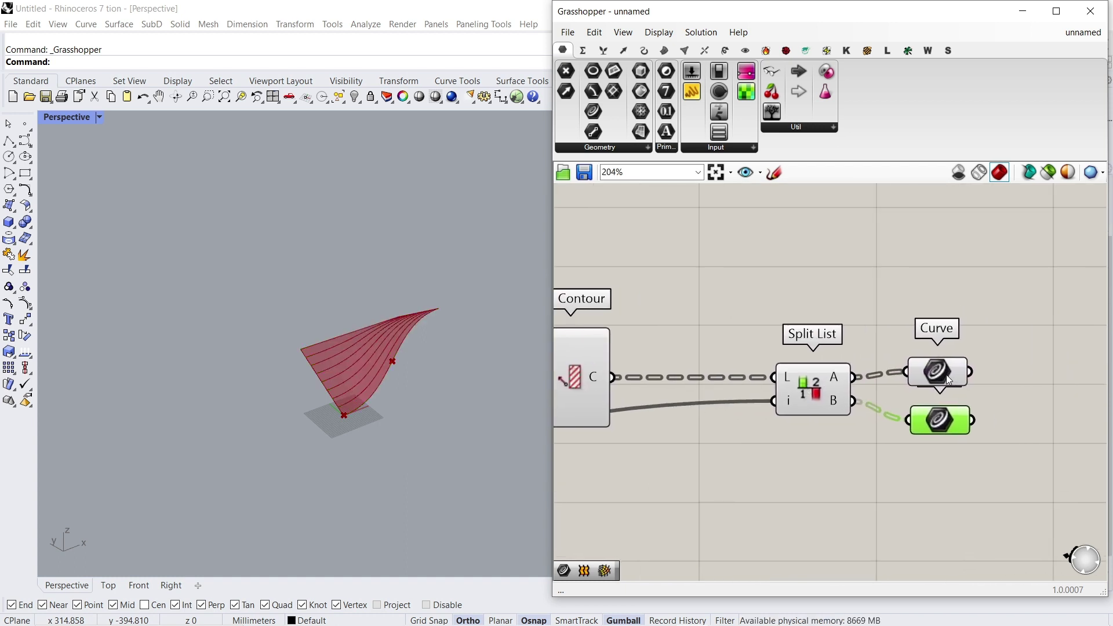
{"action": "left_click", "coordinate": [945, 377]}
{"action": "left_click", "coordinate": [945, 422]}
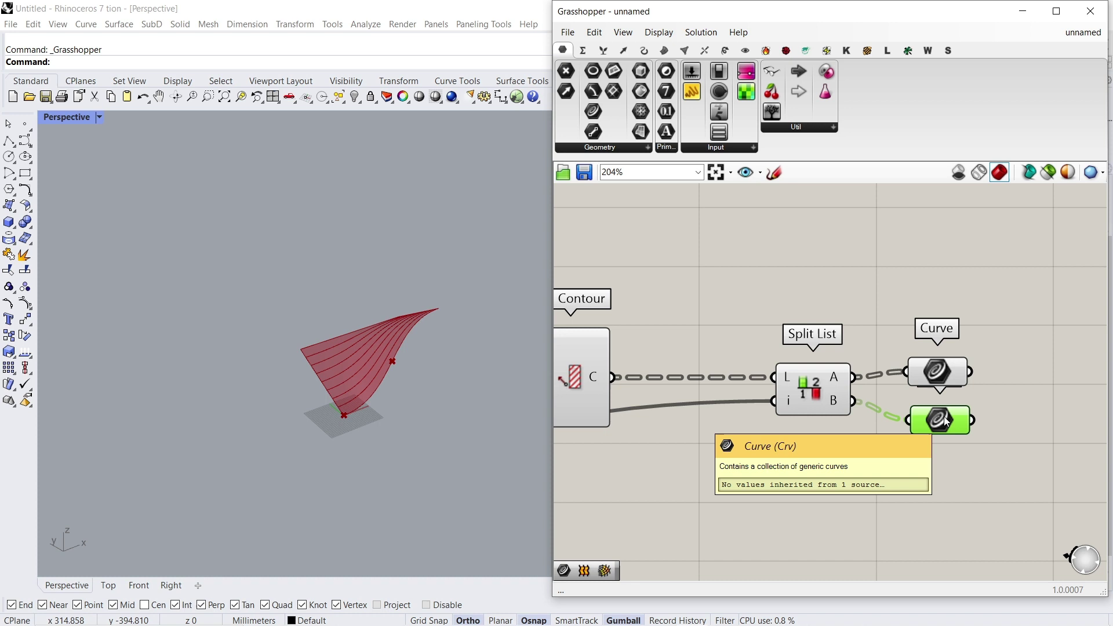
{"action": "right_click_drag", "start_coordinate": [601, 396], "coordinate": [688, 384]}
{"action": "right_click", "coordinate": [674, 361]}
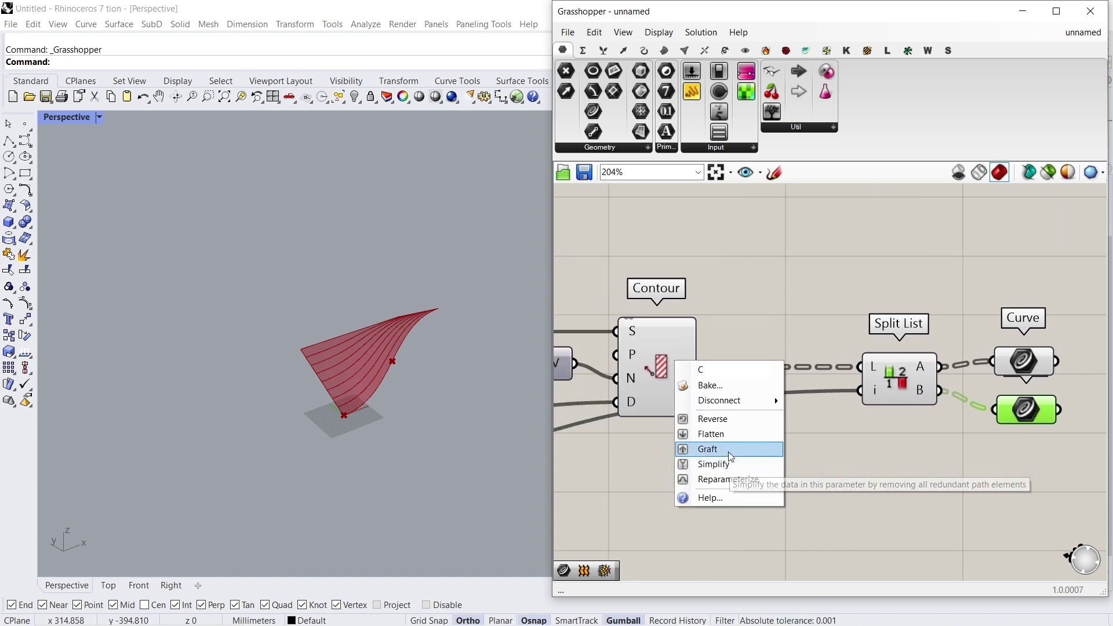
{"action": "left_click", "coordinate": [719, 434]}
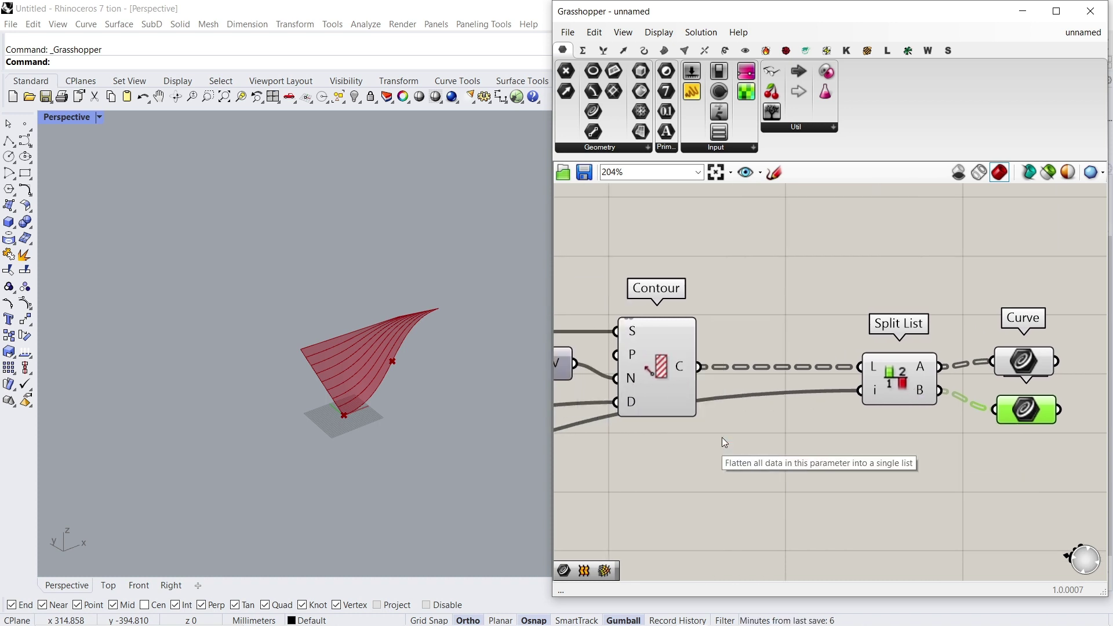
Step: Compare the curves held by the two Curve parameters and space the parameters further apart vertically
{"action": "left_click", "coordinate": [1019, 369]}
{"action": "right_click_drag", "start_coordinate": [313, 358], "coordinate": [342, 377]}
{"action": "scroll", "coordinate": [342, 377], "scroll_direction": "up", "scroll_amount": 4}
{"action": "left_click", "coordinate": [1031, 412]}
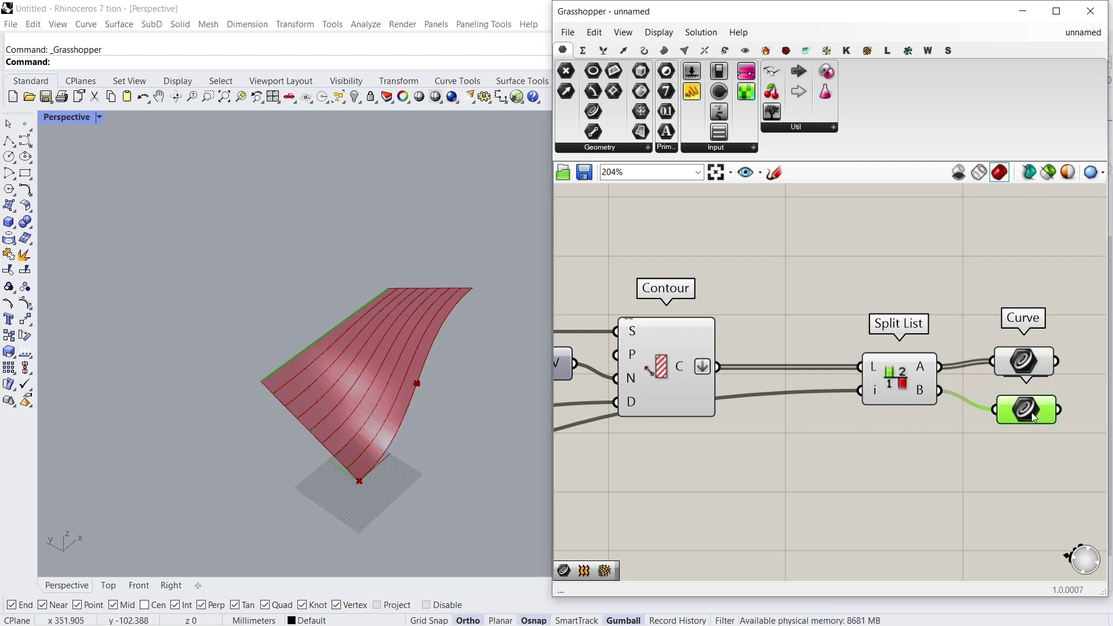
{"action": "right_click_drag", "start_coordinate": [1032, 422], "coordinate": [851, 387]}
{"action": "left_click_drag", "start_coordinate": [848, 379], "coordinate": [848, 417]}
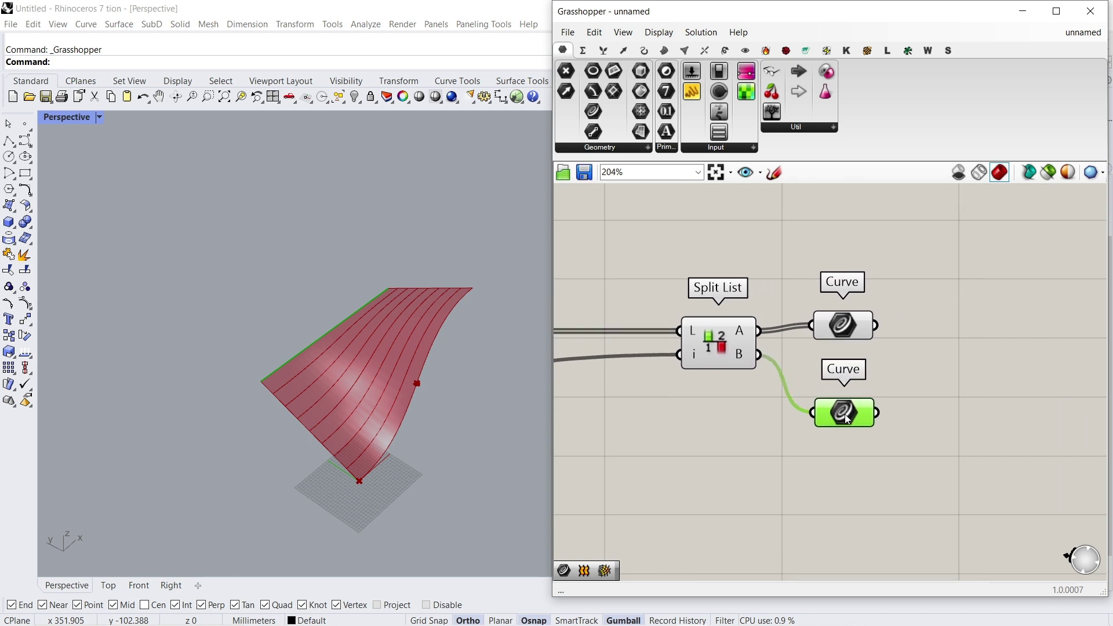
{"action": "right_click_drag", "start_coordinate": [898, 383], "coordinate": [736, 388]}
{"action": "left_click", "coordinate": [695, 331]}
{"action": "left_click_drag", "start_coordinate": [696, 331], "coordinate": [696, 328]}
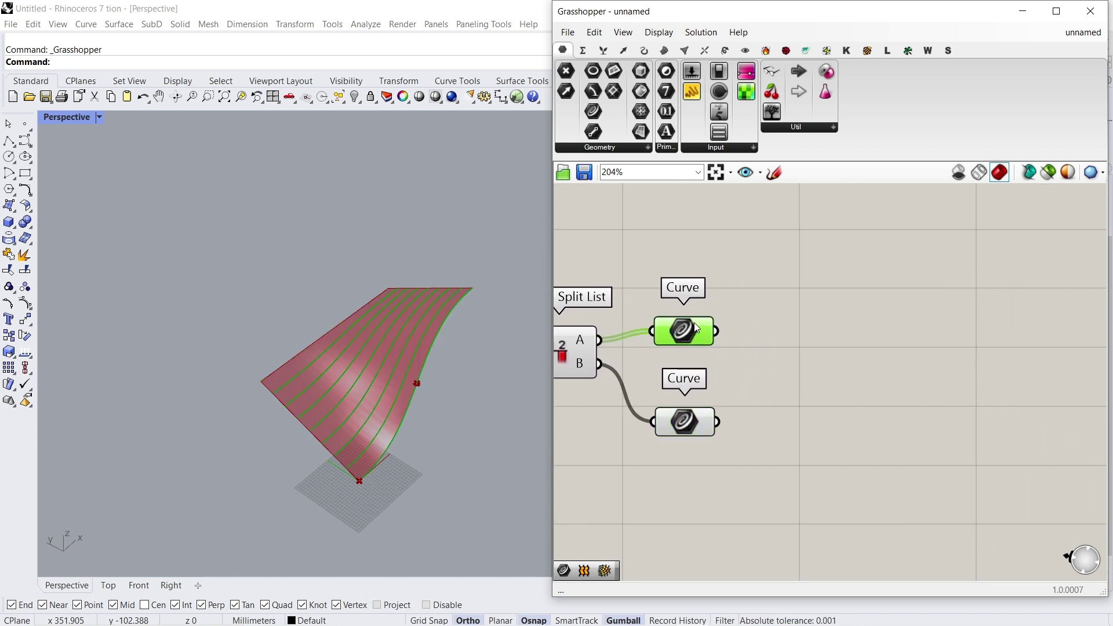
Step: Add an Extrude component and connect the upper Curve parameter to its B input
{"action": "double_click", "coordinate": [829, 339]}
{"action": "type", "text": "ext"}
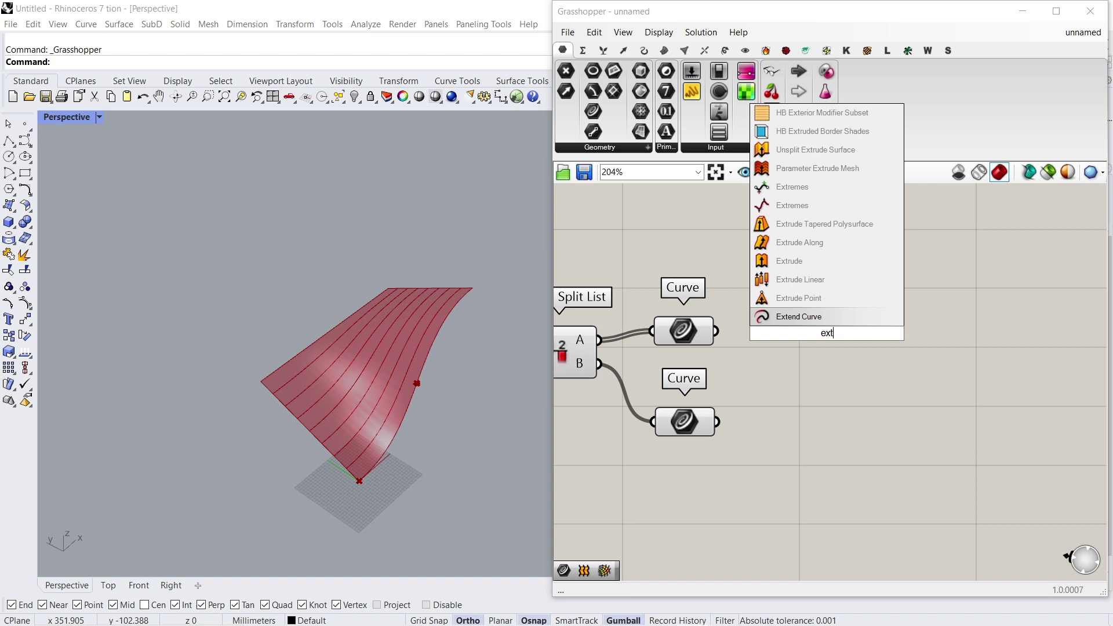
{"action": "type", "text": "ru"}
{"action": "left_click", "coordinate": [820, 288]}
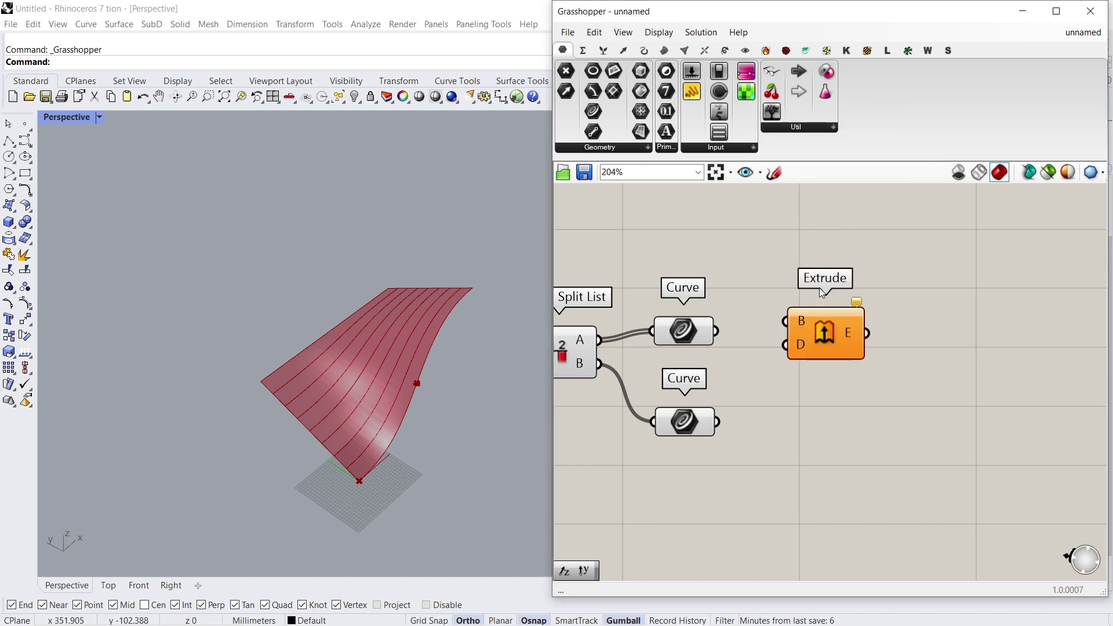
{"action": "left_click_drag", "start_coordinate": [782, 323], "coordinate": [720, 329]}
{"action": "left_click_drag", "start_coordinate": [819, 337], "coordinate": [891, 345]}
Step: Add a Unit Y vector and connect its V output to Extrude's D input
{"action": "double_click", "coordinate": [806, 382]}
{"action": "type", "text": "y"}
{"action": "left_click", "coordinate": [803, 370]}
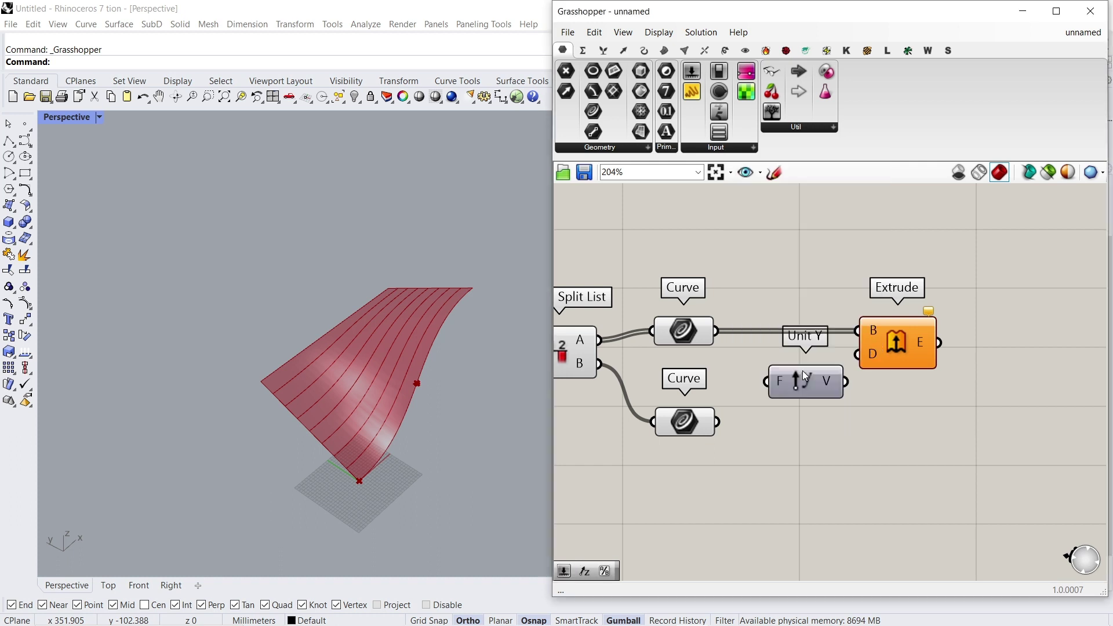
{"action": "left_click_drag", "start_coordinate": [845, 382], "coordinate": [916, 319]}
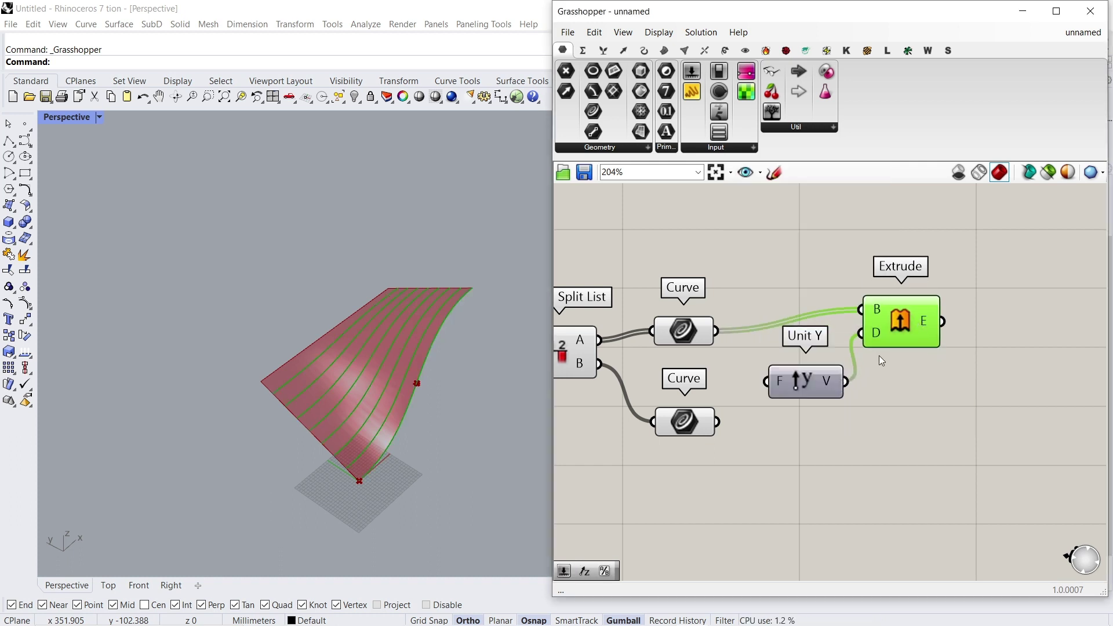
Step: Connect Division's R output to the F input of the Unit Y that drives Extrude
{"action": "scroll", "coordinate": [865, 325], "scroll_direction": "down", "scroll_amount": 4}
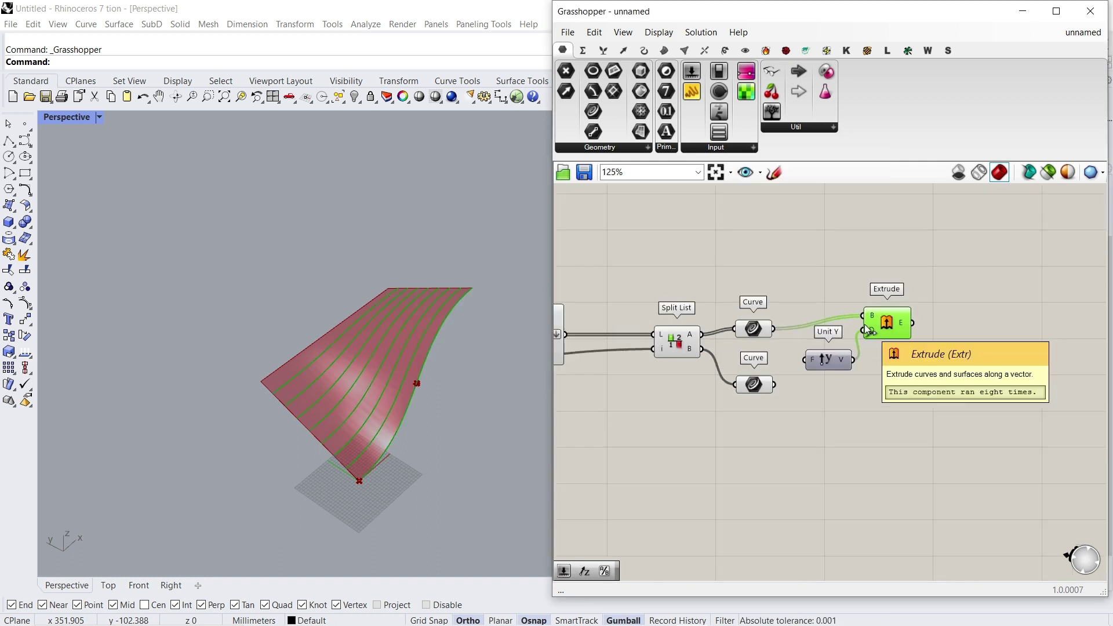
{"action": "right_click_drag", "start_coordinate": [838, 347], "coordinate": [935, 347]}
{"action": "scroll", "coordinate": [935, 347], "scroll_direction": "down", "scroll_amount": 1}
{"action": "right_click_drag", "start_coordinate": [724, 367], "coordinate": [922, 335]}
{"action": "scroll", "coordinate": [922, 335], "scroll_direction": "down", "scroll_amount": 2}
{"action": "right_click_drag", "start_coordinate": [722, 366], "coordinate": [778, 358]}
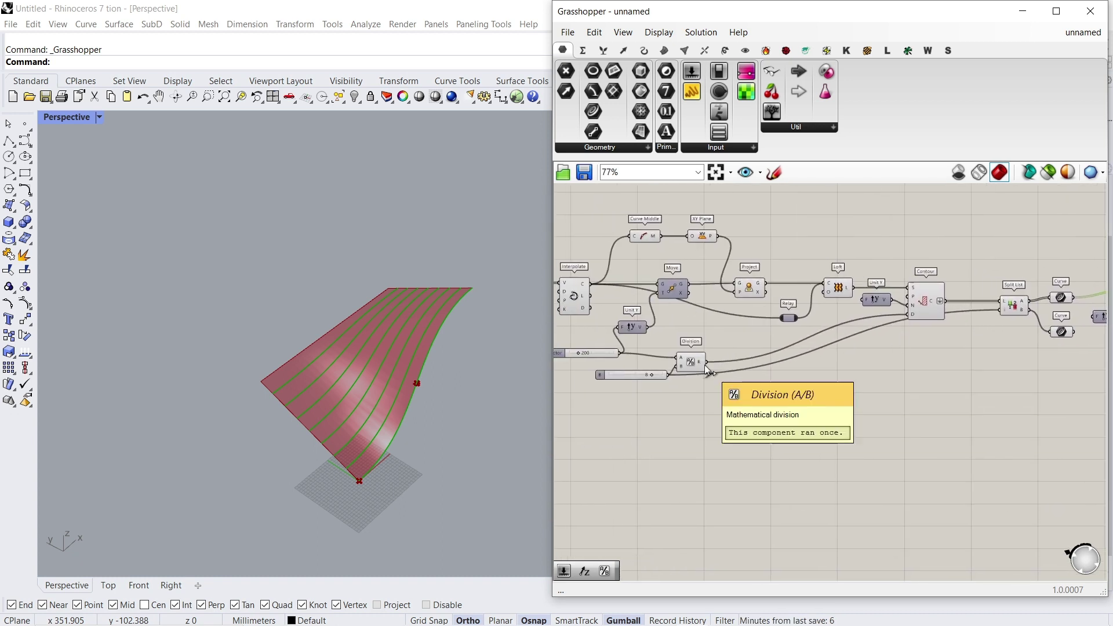
{"action": "left_click_drag", "start_coordinate": [707, 361], "coordinate": [885, 350]}
{"action": "scroll", "coordinate": [683, 378], "scroll_direction": "up", "scroll_amount": 4}
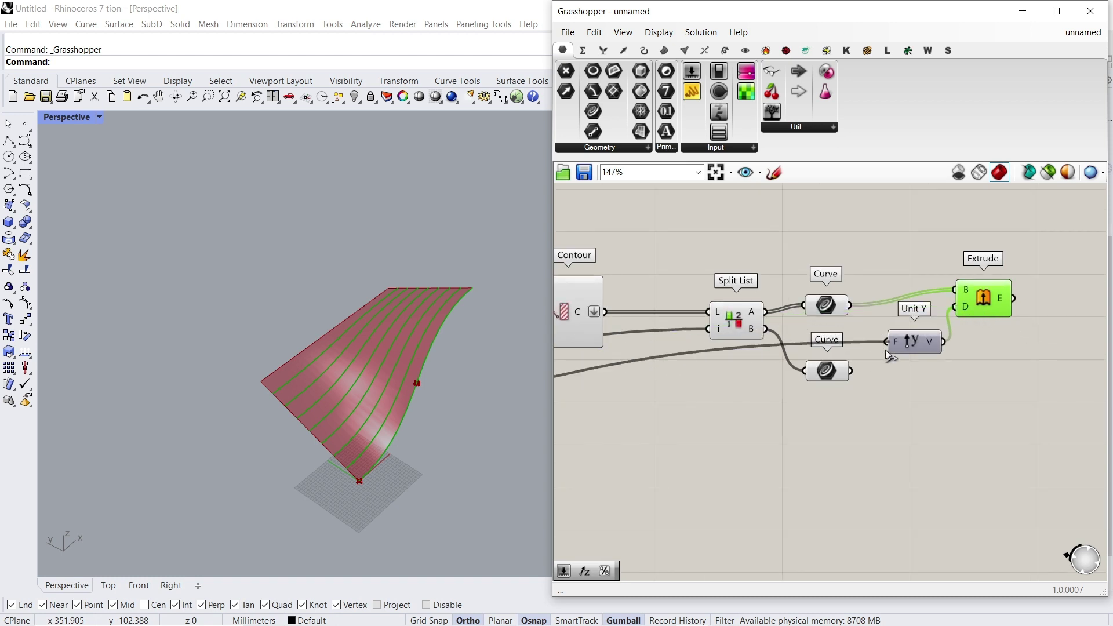
{"action": "scroll", "coordinate": [884, 349], "scroll_direction": "down", "scroll_amount": 1}
{"action": "right_click_drag", "start_coordinate": [481, 353], "coordinate": [439, 303]}
Step: Hide the viewport previews of the Split List, Contour and Loft components
{"action": "left_click", "coordinate": [768, 327]}
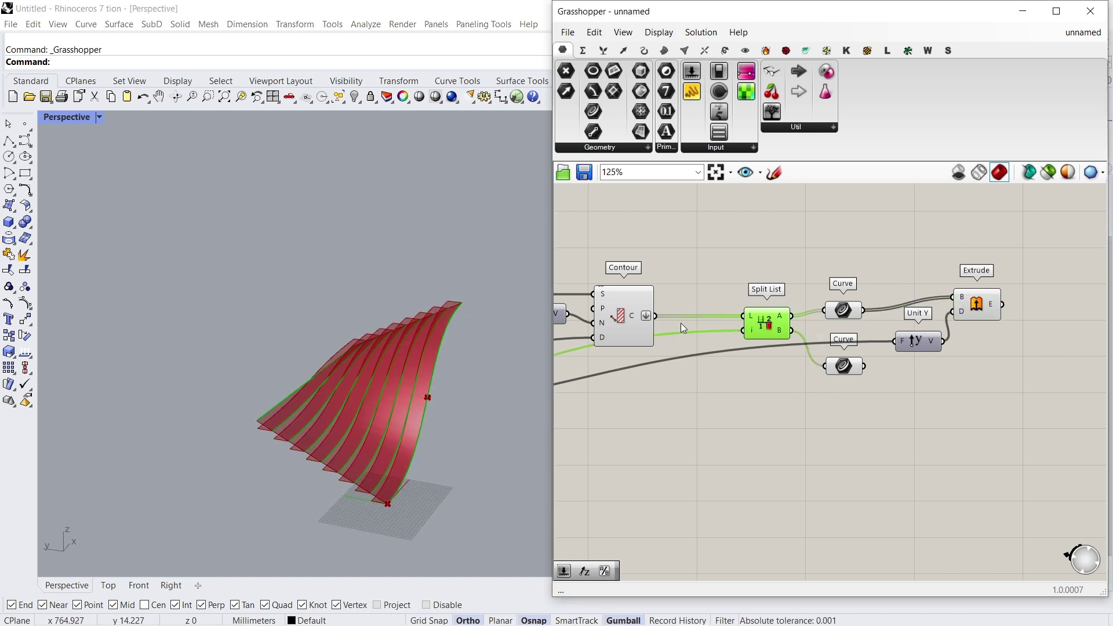
{"action": "right_click", "coordinate": [770, 322]}
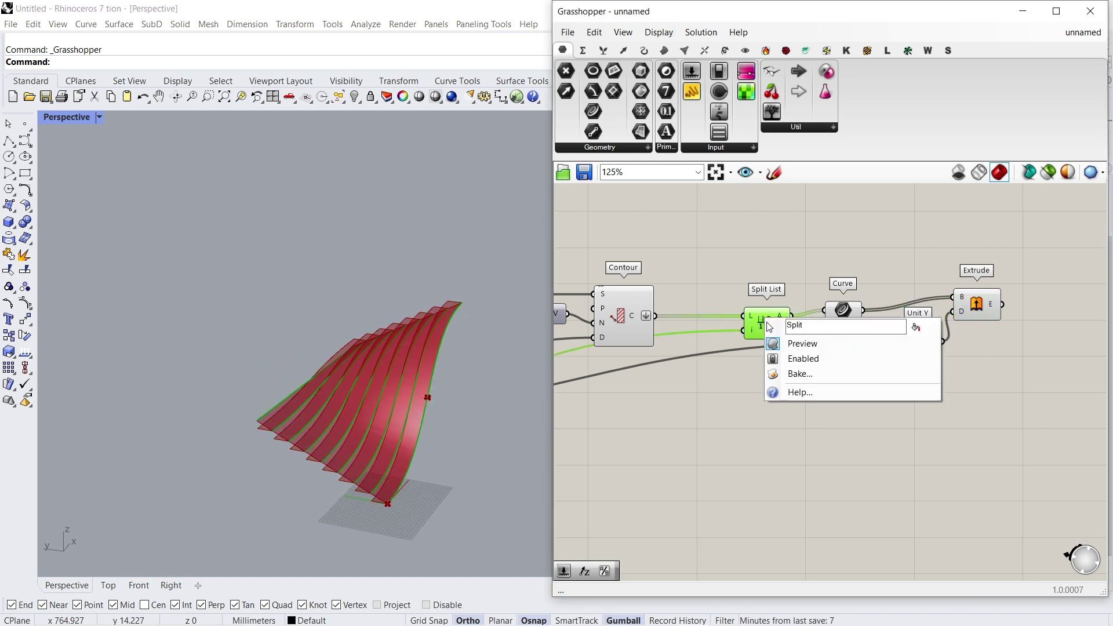
{"action": "left_click", "coordinate": [783, 340]}
{"action": "left_click", "coordinate": [627, 319]}
{"action": "right_click", "coordinate": [627, 319]}
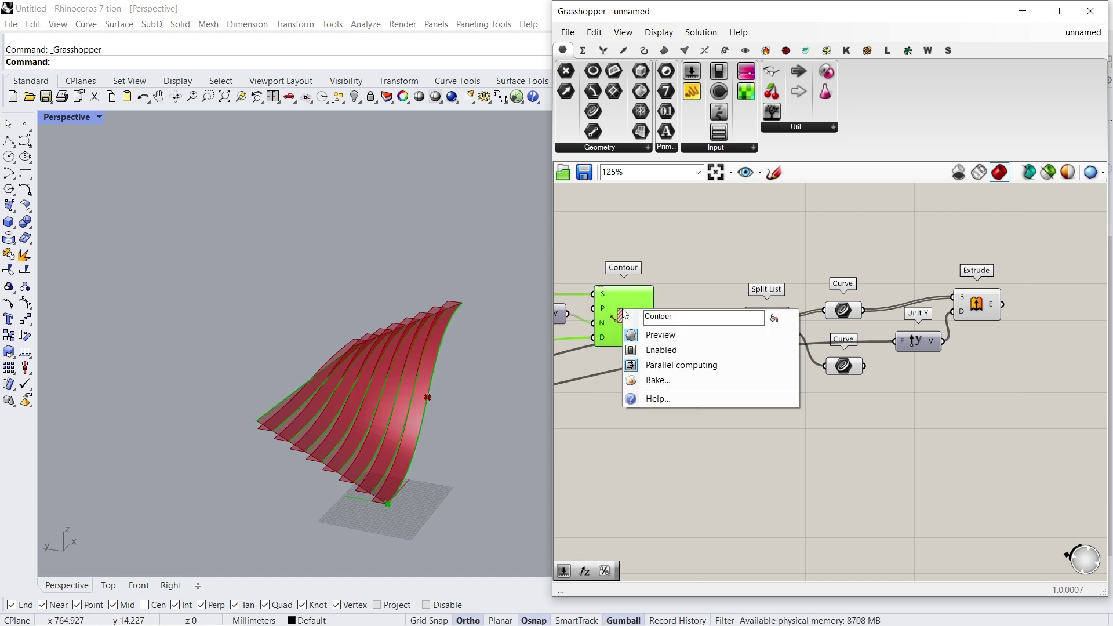
{"action": "left_click", "coordinate": [661, 334]}
{"action": "right_click_drag", "start_coordinate": [731, 305], "coordinate": [913, 308]}
{"action": "left_click", "coordinate": [678, 300]}
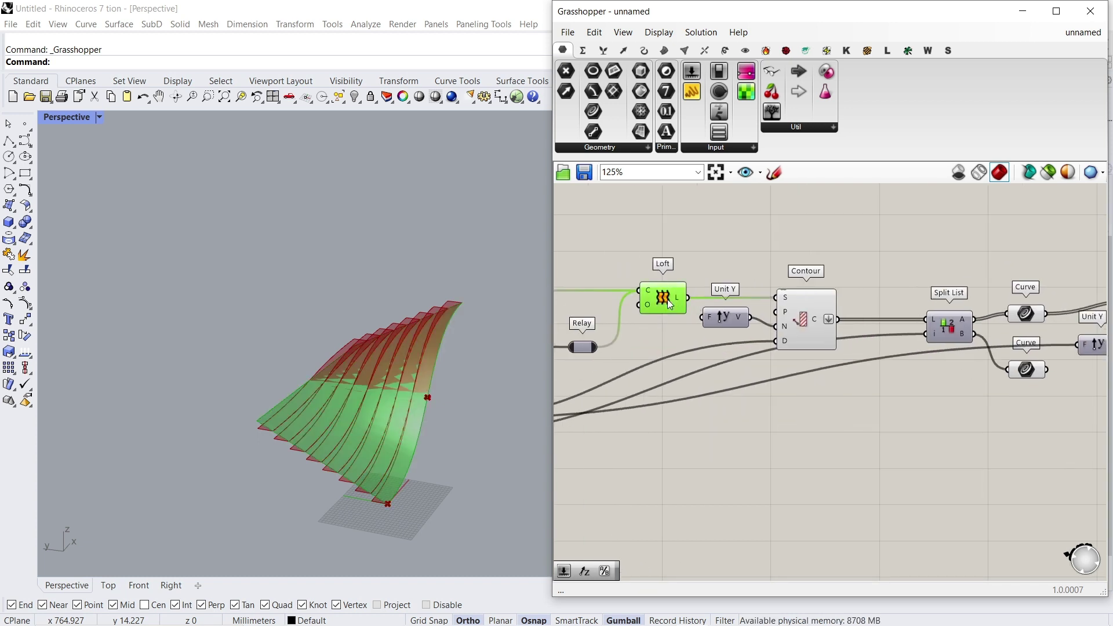
{"action": "right_click", "coordinate": [664, 299]}
{"action": "left_click", "coordinate": [675, 326]}
{"action": "right_click_drag", "start_coordinate": [400, 406], "coordinate": [375, 381]}
{"action": "scroll", "coordinate": [677, 348], "scroll_direction": "down", "scroll_amount": 3}
{"action": "scroll", "coordinate": [955, 347], "scroll_direction": "up", "scroll_amount": 3}
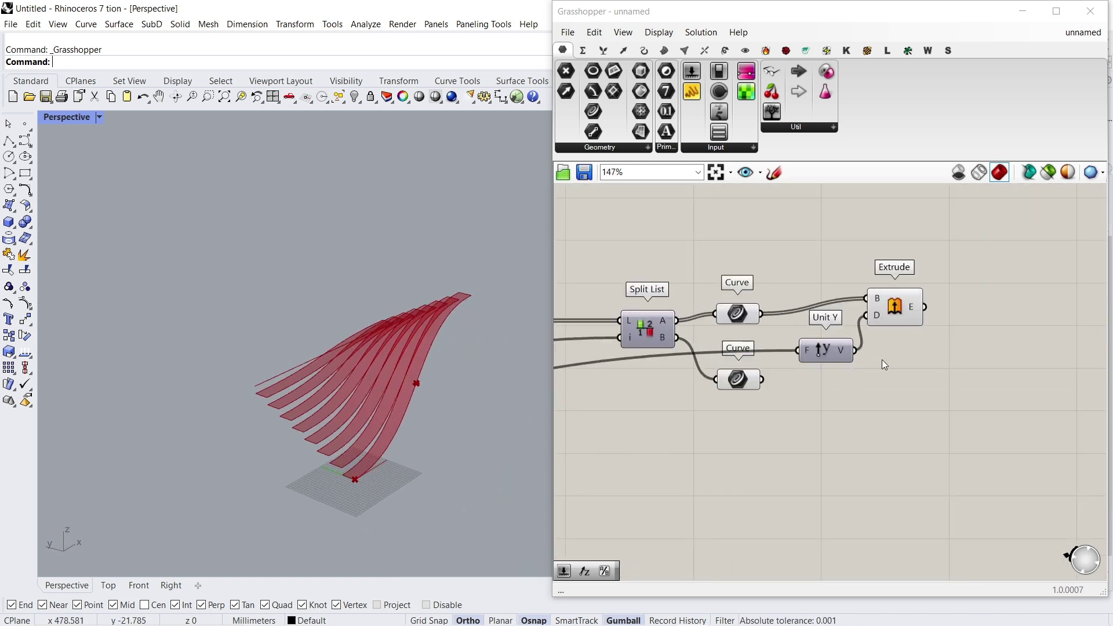
Step: Copy Extrude and its Unit Y below the originals and connect the lower Curve parameter to the copied Extrude's B input
{"action": "left_click_drag", "start_coordinate": [747, 382], "coordinate": [748, 412]}
{"action": "left_click_drag", "start_coordinate": [922, 377], "coordinate": [847, 272]}
{"action": "left_click_drag", "start_coordinate": [903, 308], "coordinate": [917, 427], "text": "alt"}
{"action": "left_click_drag", "start_coordinate": [769, 416], "coordinate": [769, 416]}
{"action": "scroll", "coordinate": [940, 410], "scroll_direction": "down", "scroll_amount": 7}
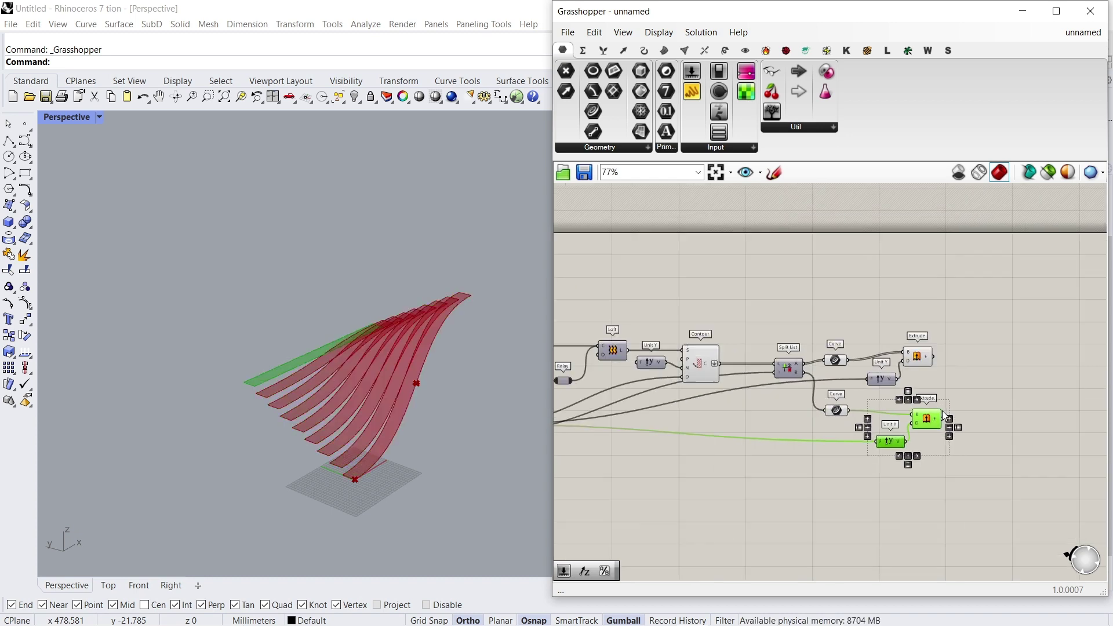
Step: Add a Multiplication component that takes Division's R output as A and feeds its result to the copied Unit Y's F input
{"action": "scroll", "coordinate": [637, 419], "scroll_direction": "up", "scroll_amount": 5}
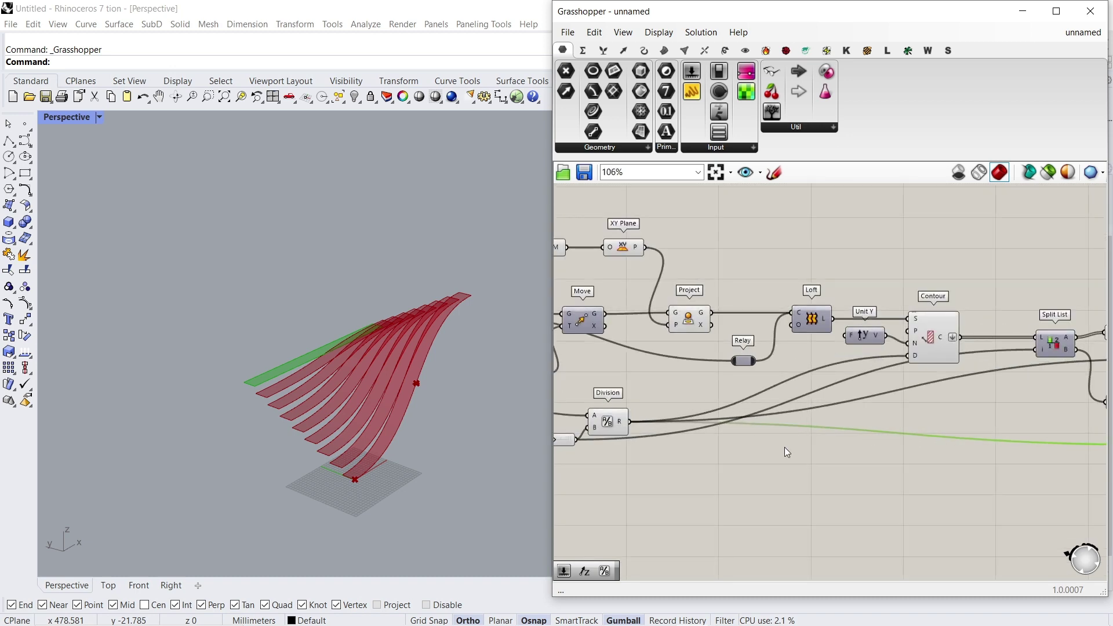
{"action": "double_click", "coordinate": [799, 458]}
{"action": "type", "text": "mult"}
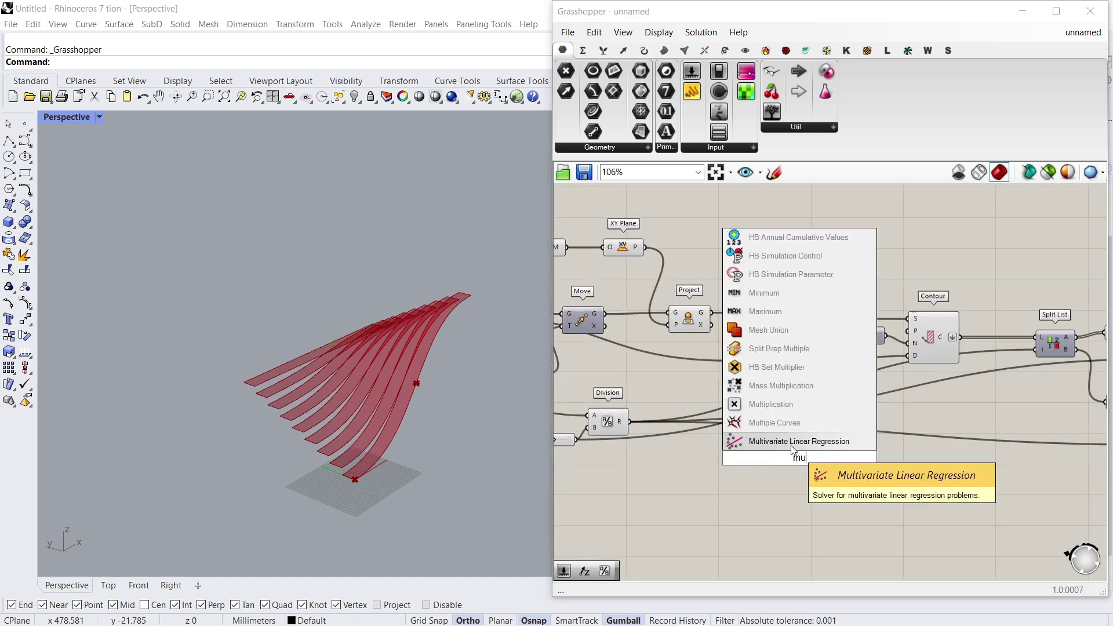
{"action": "left_click", "coordinate": [786, 407]}
{"action": "left_click_drag", "start_coordinate": [781, 454], "coordinate": [627, 422]}
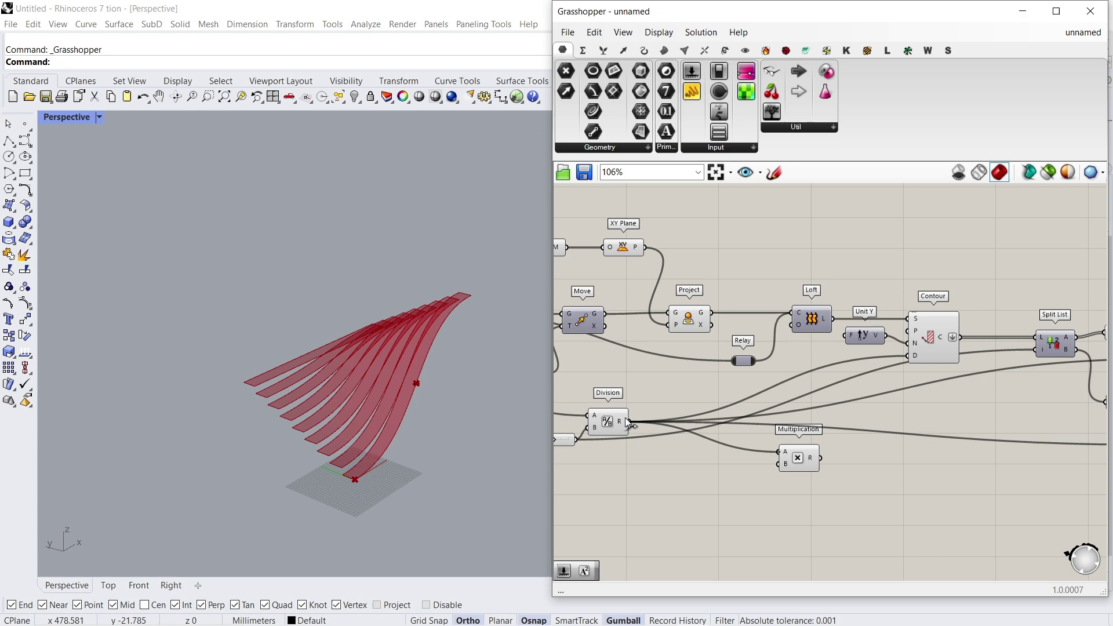
{"action": "left_click_drag", "start_coordinate": [801, 451], "coordinate": [936, 453]}
{"action": "scroll", "coordinate": [777, 466], "scroll_direction": "down", "scroll_amount": 3}
{"action": "scroll", "coordinate": [989, 475], "scroll_direction": "up", "scroll_amount": 5}
{"action": "right_click_drag", "start_coordinate": [937, 453], "coordinate": [800, 440]}
{"action": "left_click_drag", "start_coordinate": [827, 451], "coordinate": [906, 390]}
Step: Add a number slider to Multiplication's B input and set it to 5
{"action": "double_click", "coordinate": [722, 471]}
{"action": "type", "text": "3"}
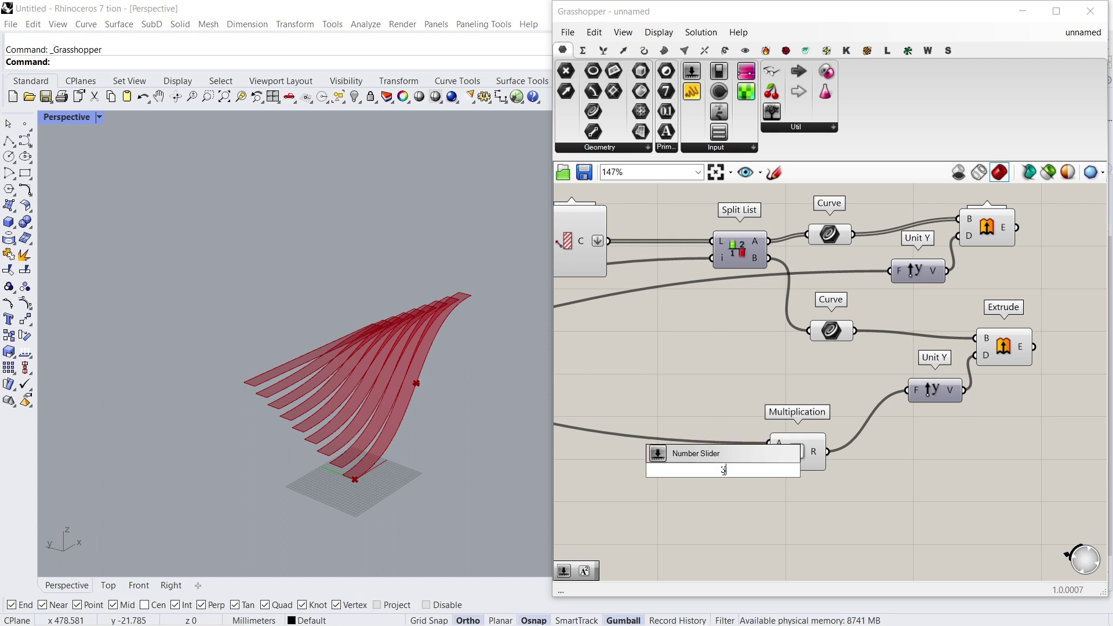
{"action": "key", "text": "Return"}
{"action": "mouse_move", "coordinate": [748, 470]}
{"action": "left_mouse_down"}
{"action": "mouse_move", "coordinate": [705, 467]}
{"action": "mouse_move", "coordinate": [749, 458]}
{"action": "left_mouse_up"}
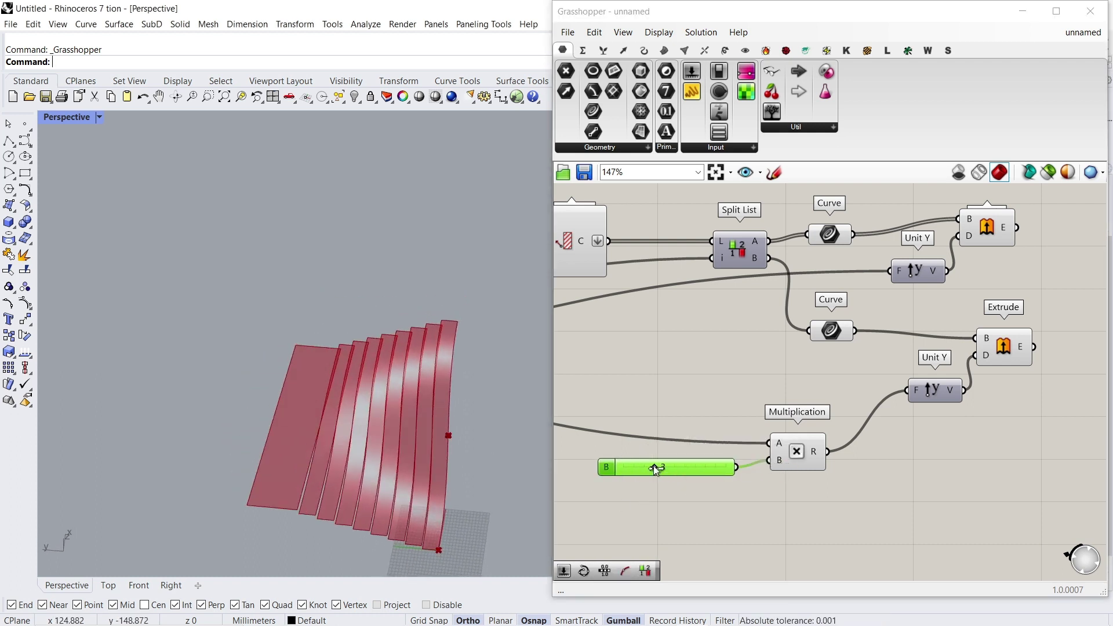
{"action": "left_click_drag", "start_coordinate": [653, 466], "coordinate": [672, 468]}
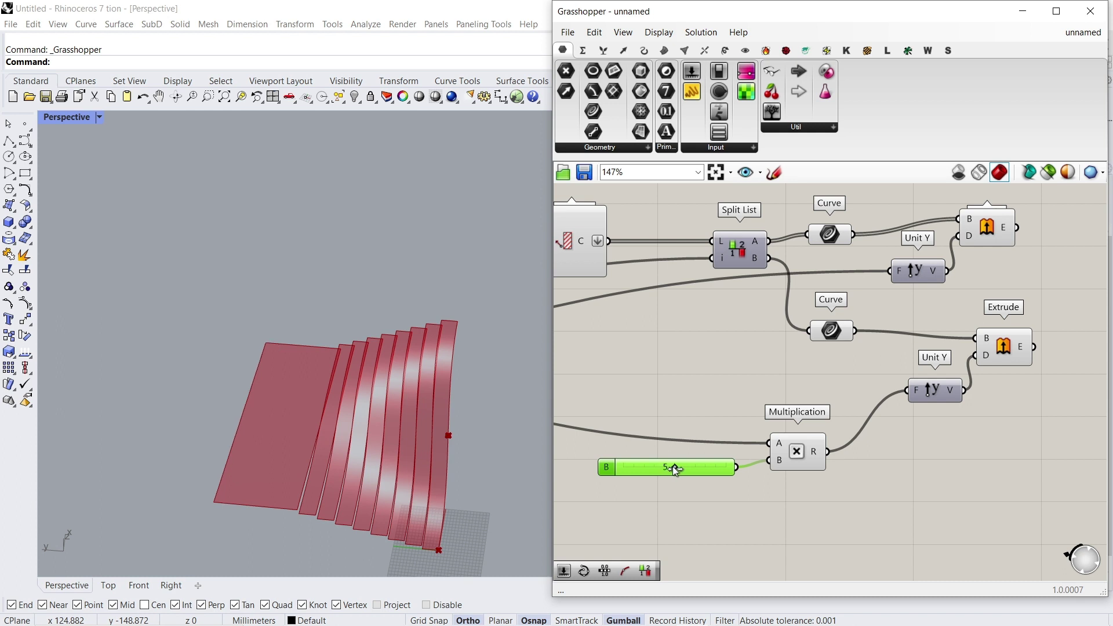
Step: Move the upper Extrude above the lower one and examine the lower Extrude's surface in the viewport
{"action": "scroll", "coordinate": [680, 470], "scroll_direction": "down", "scroll_amount": 1}
{"action": "right_click_drag", "start_coordinate": [956, 420], "coordinate": [732, 427]}
{"action": "left_click_drag", "start_coordinate": [723, 268], "coordinate": [737, 267]}
{"action": "left_click", "coordinate": [733, 371]}
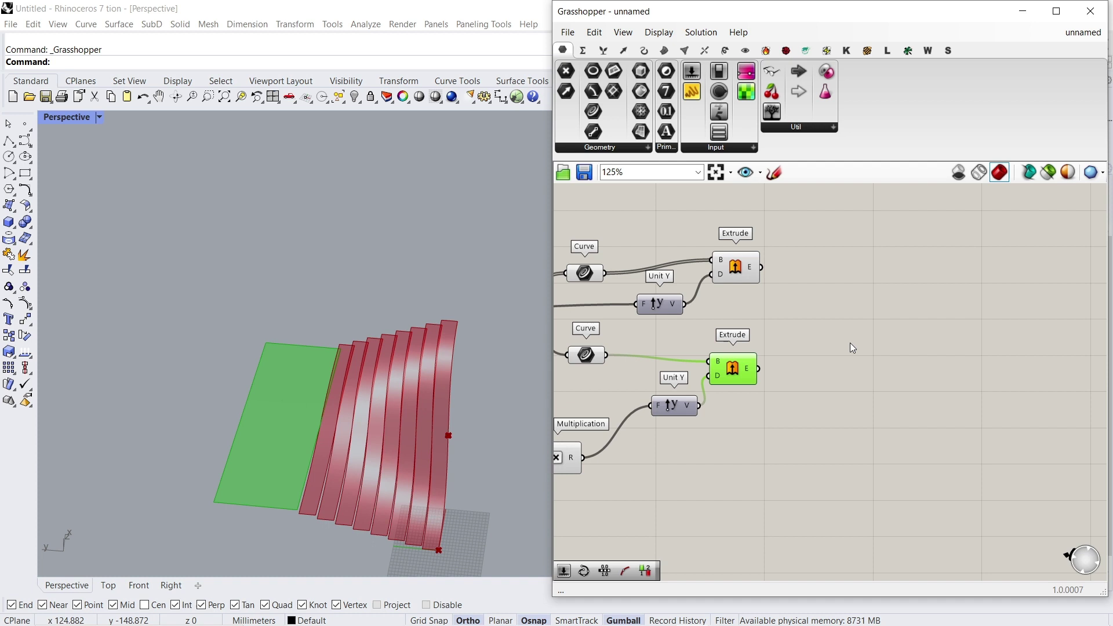
{"action": "scroll", "coordinate": [850, 342], "scroll_direction": "up", "scroll_amount": 1}
{"action": "right_click_drag", "start_coordinate": [408, 422], "coordinate": [360, 355]}
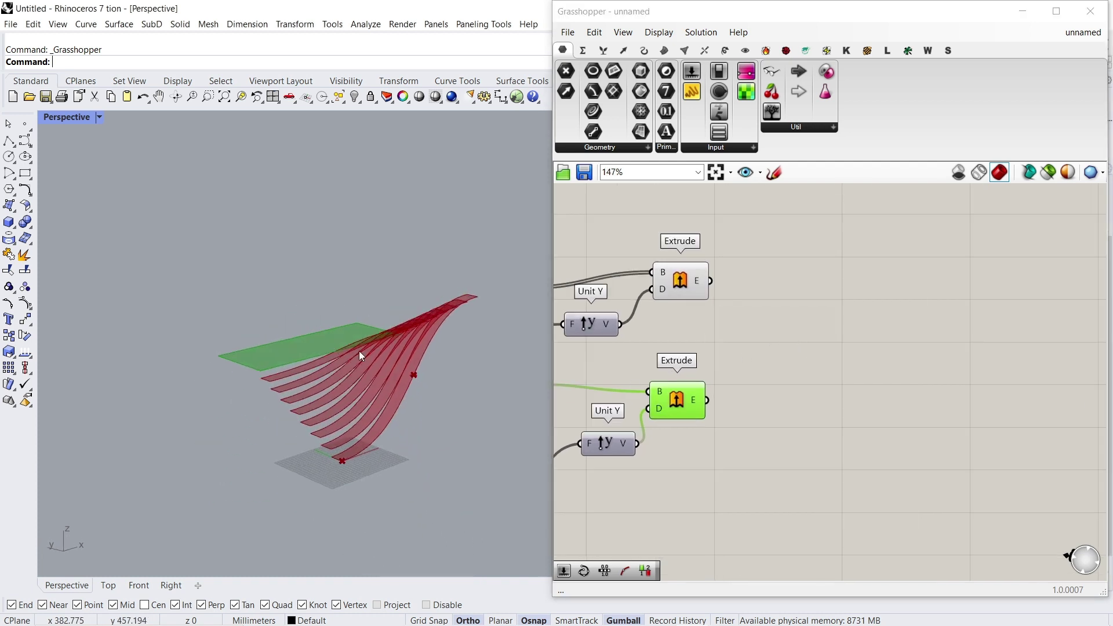
Step: Add another Extrude component and connect the upper Extrude's E output to its B input
{"action": "double_click", "coordinate": [805, 336]}
{"action": "type", "text": "extr"}
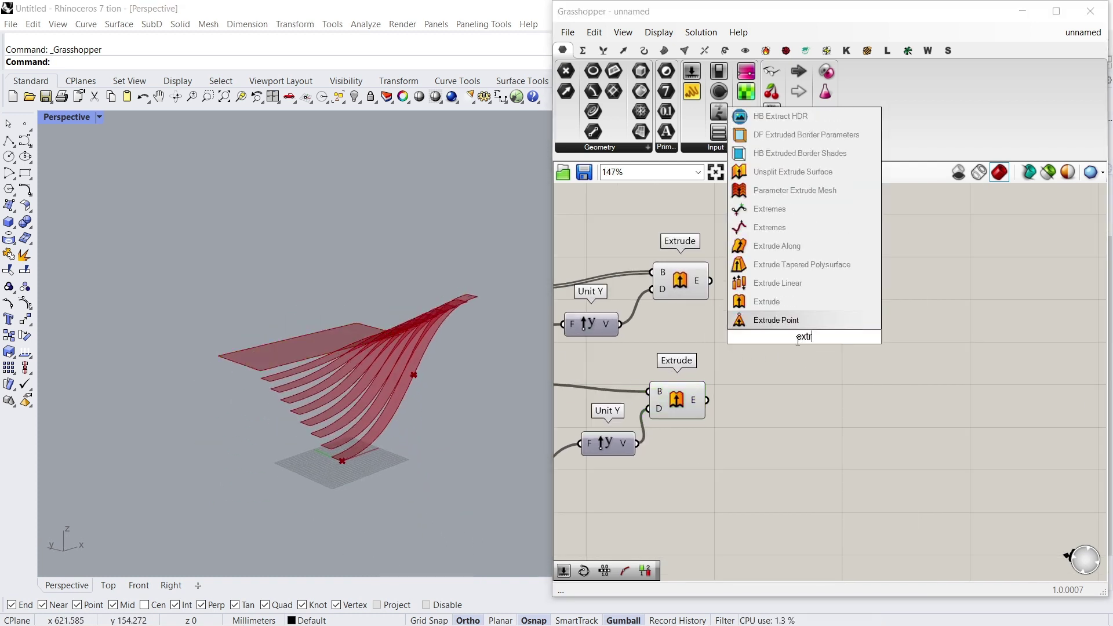
{"action": "left_click", "coordinate": [777, 302]}
{"action": "left_click_drag", "start_coordinate": [711, 280], "coordinate": [862, 380]}
Step: Add a Unit Z vector, connect it to the new Extrude's D input and inspect the thickened strips
{"action": "double_click", "coordinate": [833, 380]}
{"action": "type", "text": "z"}
{"action": "left_click", "coordinate": [839, 367]}
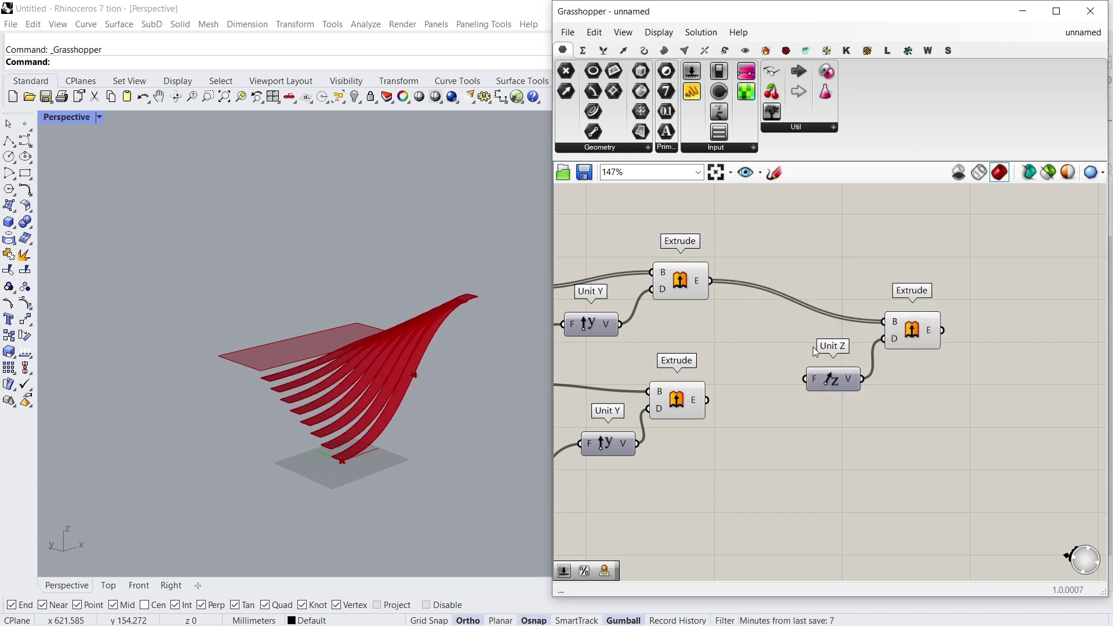
{"action": "scroll", "coordinate": [308, 391], "scroll_direction": "up", "scroll_amount": 8}
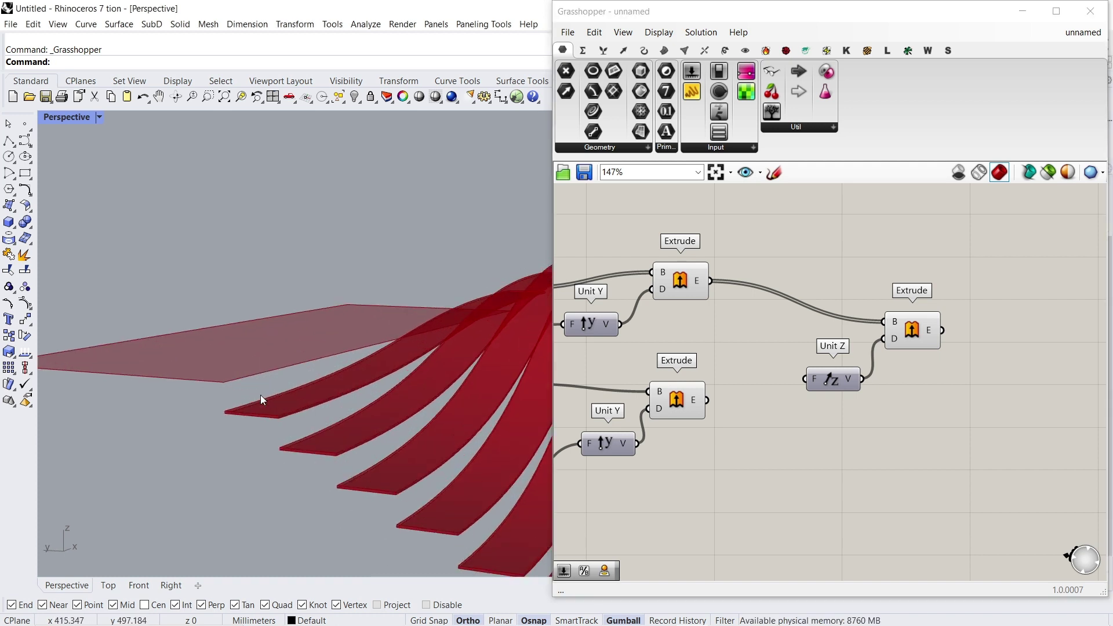
Step: Add a Division component beside the 200 height slider and connect that slider to its A input
{"action": "scroll", "coordinate": [851, 394], "scroll_direction": "down", "scroll_amount": 4}
{"action": "right_click_drag", "start_coordinate": [699, 388], "coordinate": [917, 393]}
{"action": "right_click_drag", "start_coordinate": [726, 400], "coordinate": [809, 395]}
{"action": "scroll", "coordinate": [609, 374], "scroll_direction": "up", "scroll_amount": 3}
{"action": "right_click_drag", "start_coordinate": [609, 375], "coordinate": [765, 383]}
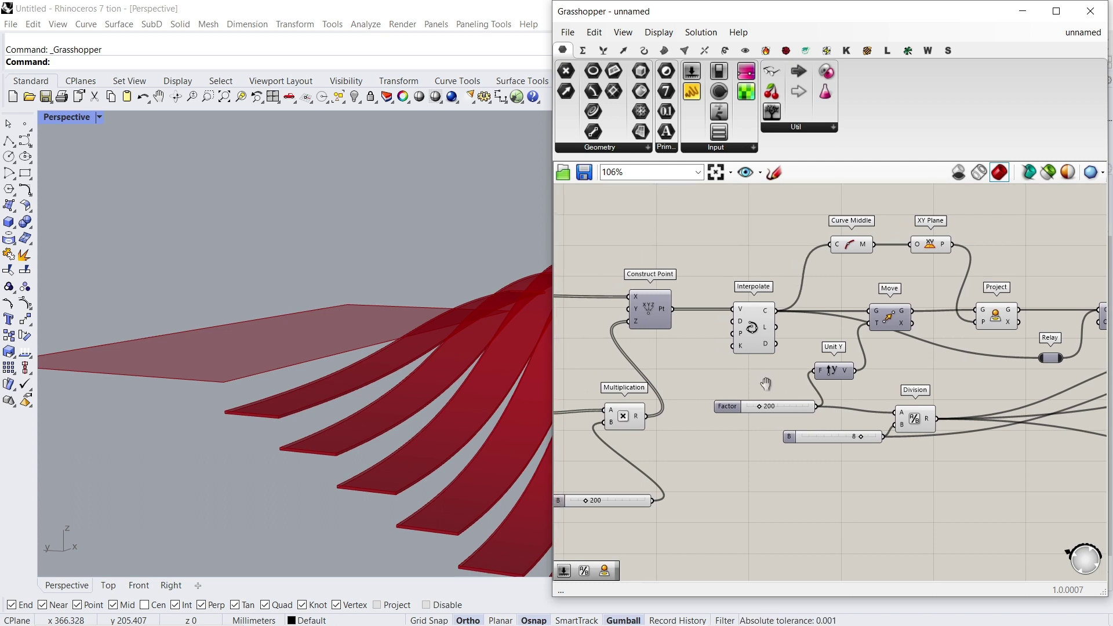
{"action": "right_click_drag", "start_coordinate": [656, 443], "coordinate": [721, 402]}
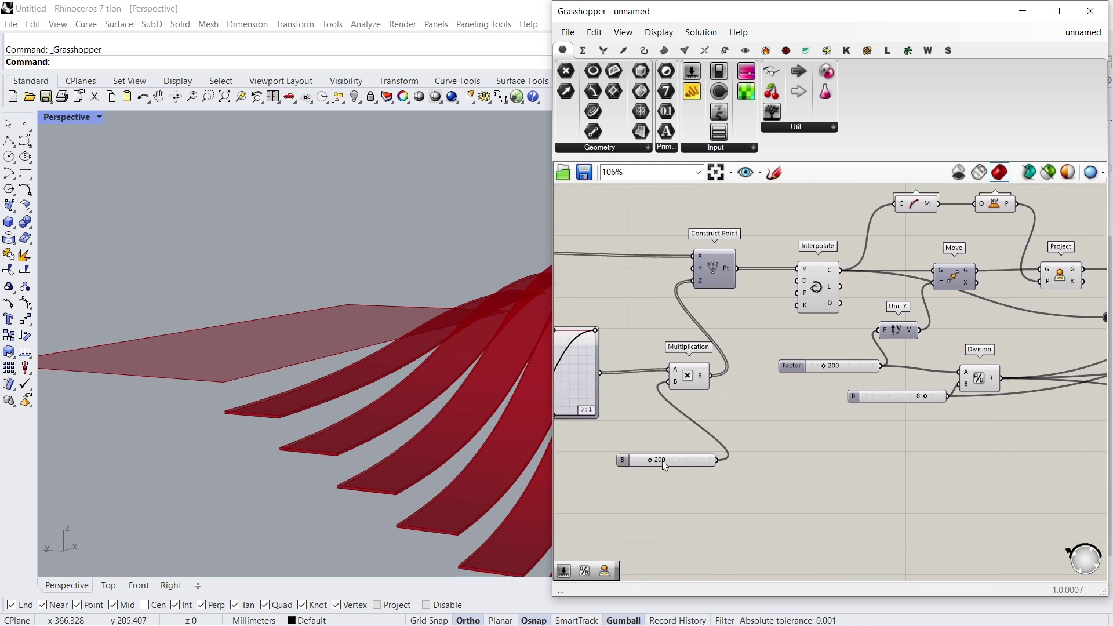
{"action": "scroll", "coordinate": [739, 462], "scroll_direction": "up", "scroll_amount": 3}
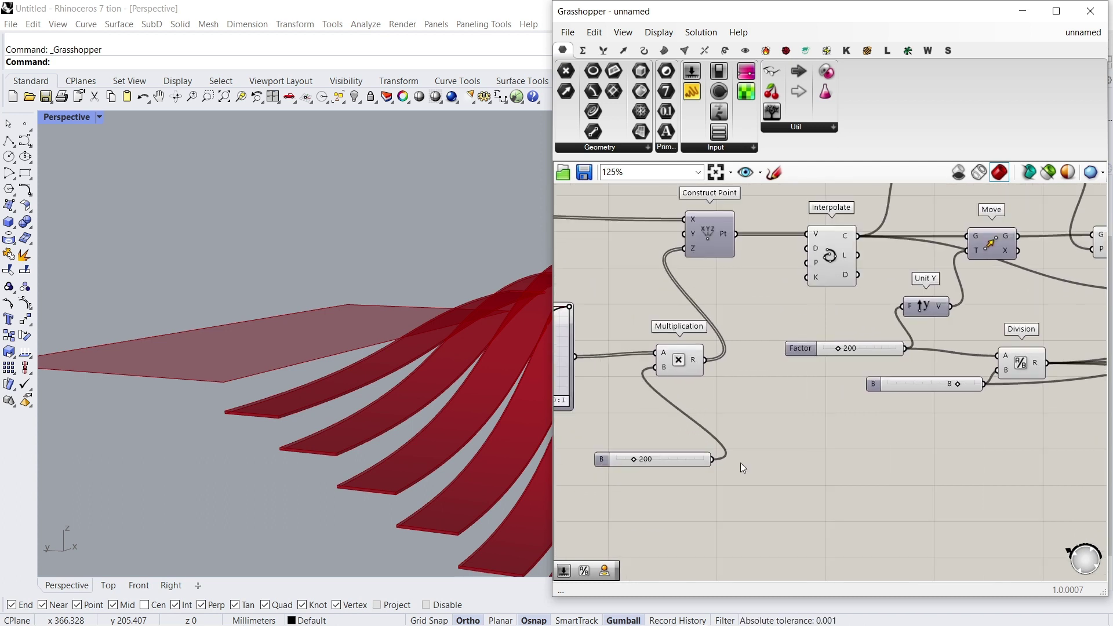
{"action": "double_click", "coordinate": [781, 477]}
{"action": "type", "text": "di"}
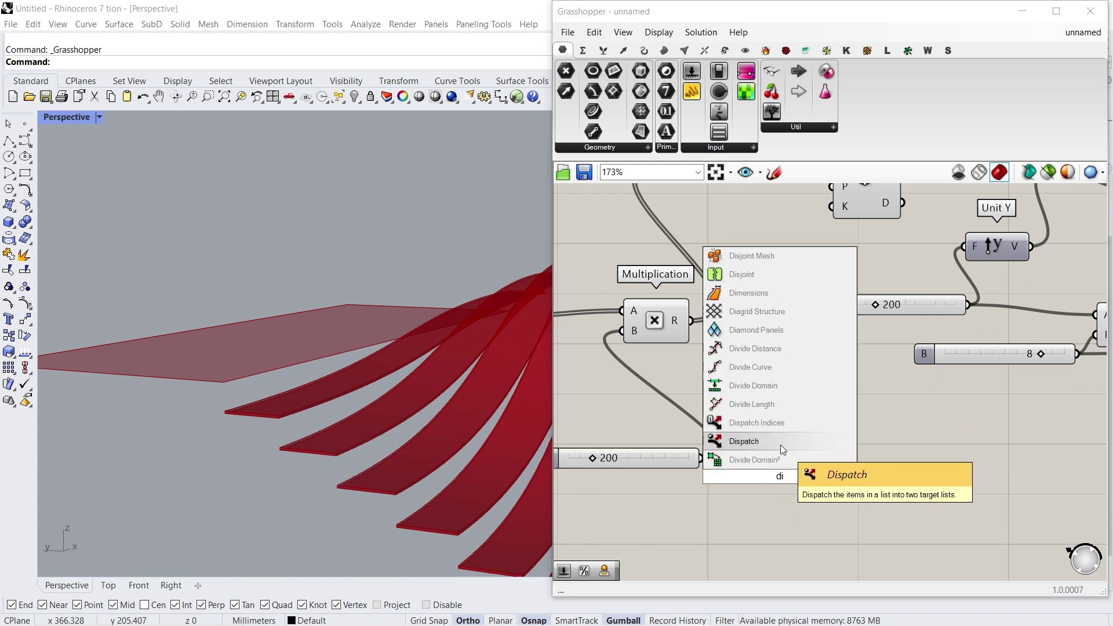
{"action": "scroll", "coordinate": [780, 444], "scroll_direction": "up", "scroll_amount": 1}
{"action": "left_click", "coordinate": [773, 375]}
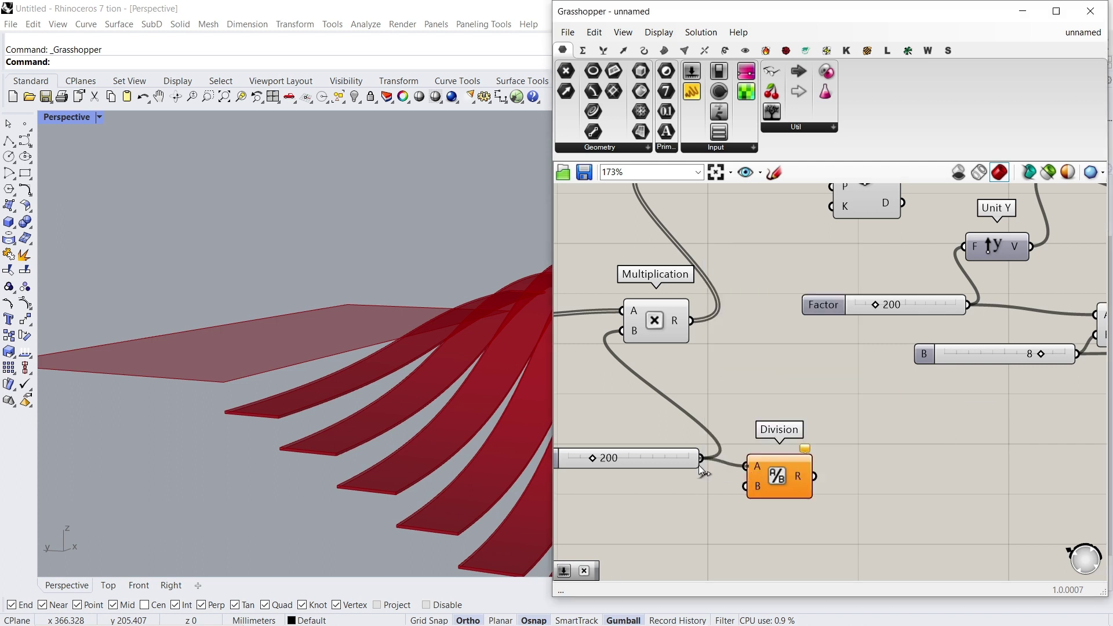
{"action": "scroll", "coordinate": [647, 392], "scroll_direction": "down", "scroll_amount": 2}
{"action": "scroll", "coordinate": [656, 348], "scroll_direction": "down", "scroll_amount": 1}
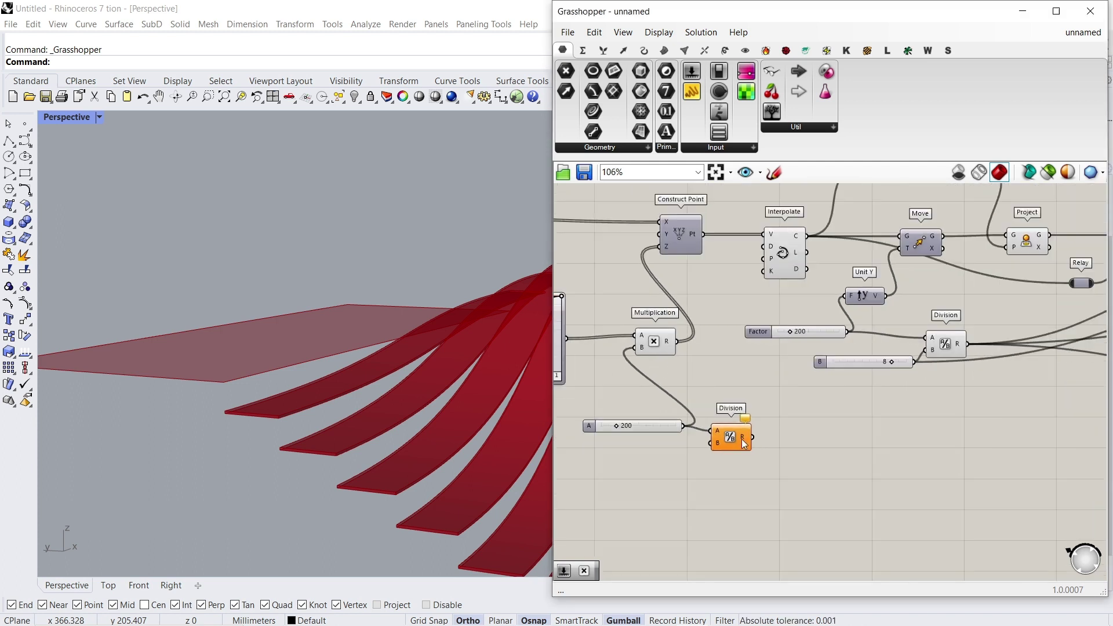
{"action": "left_click_drag", "start_coordinate": [738, 443], "coordinate": [808, 451]}
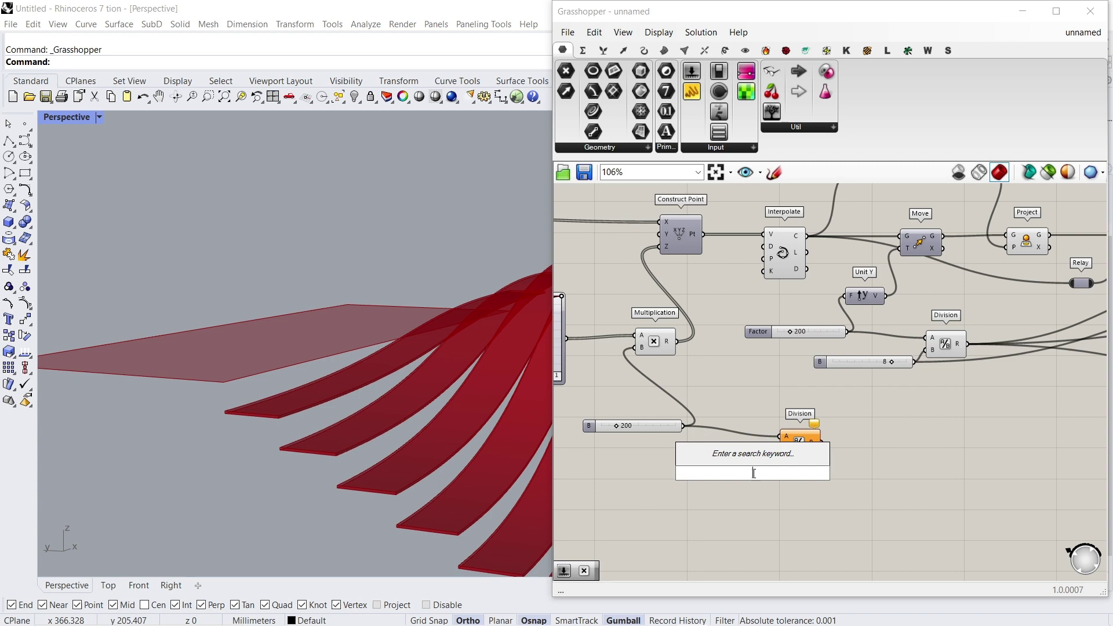
{"action": "type", "text": "16"}
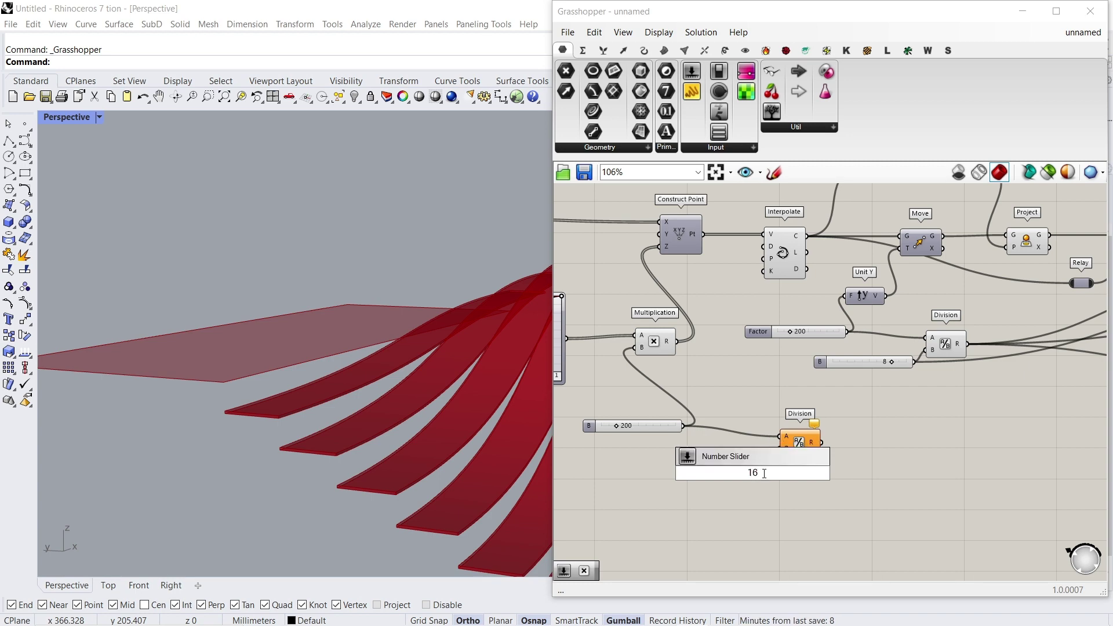
{"action": "left_click", "coordinate": [790, 491]}
{"action": "left_click_drag", "start_coordinate": [780, 449], "coordinate": [717, 456]}
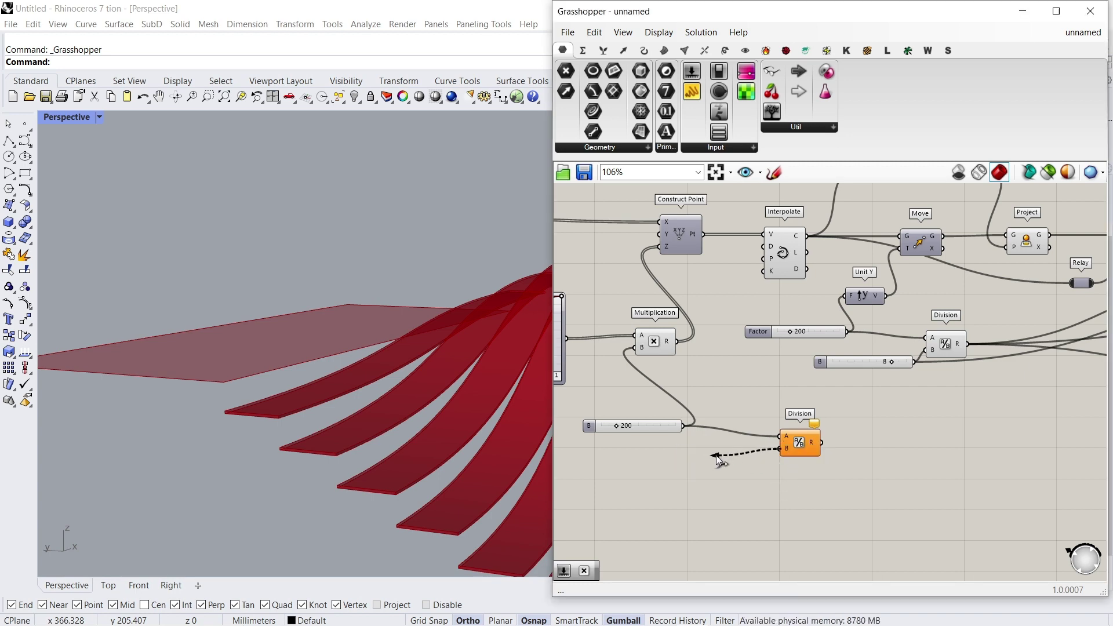
Step: Move the new Division component near the 5 slider and shift the 8 slider slightly lower
{"action": "left_click_drag", "start_coordinate": [796, 445], "coordinate": [943, 469]}
{"action": "scroll", "coordinate": [658, 452], "scroll_direction": "down", "scroll_amount": 3}
{"action": "scroll", "coordinate": [943, 469], "scroll_direction": "up", "scroll_amount": 4}
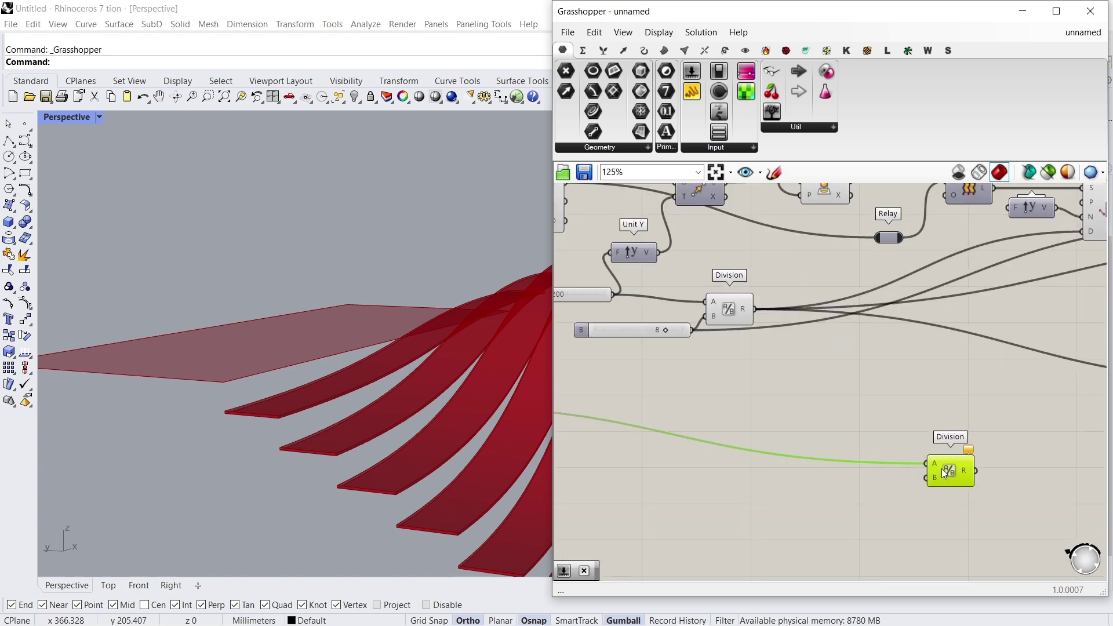
{"action": "right_click_drag", "start_coordinate": [968, 418], "coordinate": [880, 412]}
{"action": "left_click_drag", "start_coordinate": [871, 461], "coordinate": [922, 426]}
{"action": "scroll", "coordinate": [923, 426], "scroll_direction": "down", "scroll_amount": 2}
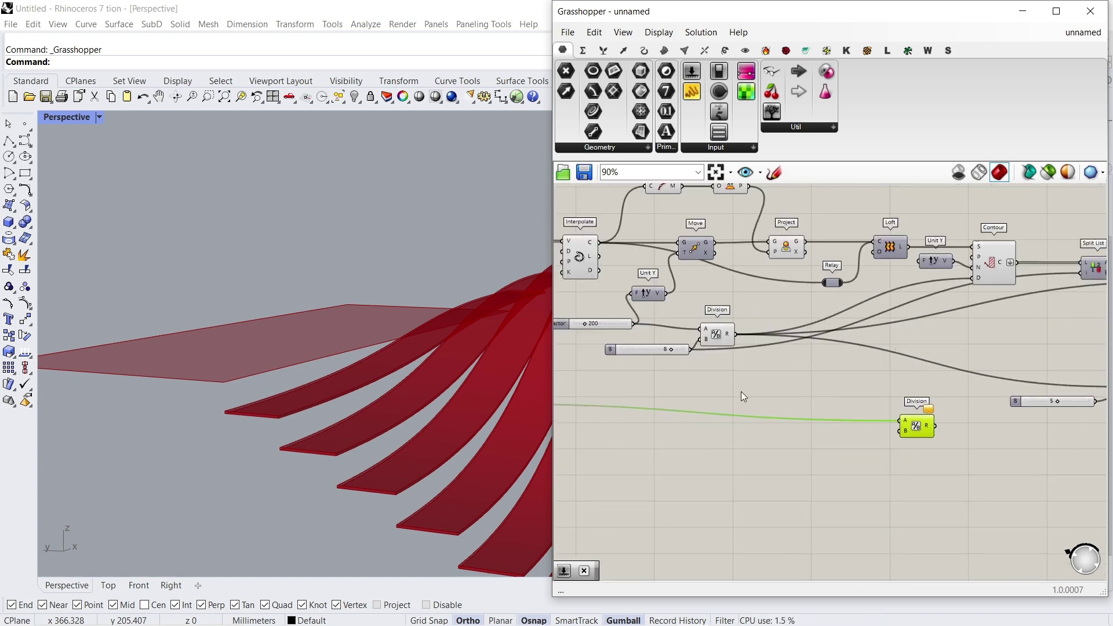
{"action": "right_click_drag", "start_coordinate": [796, 364], "coordinate": [788, 369]}
{"action": "left_click_drag", "start_coordinate": [644, 356], "coordinate": [634, 368]}
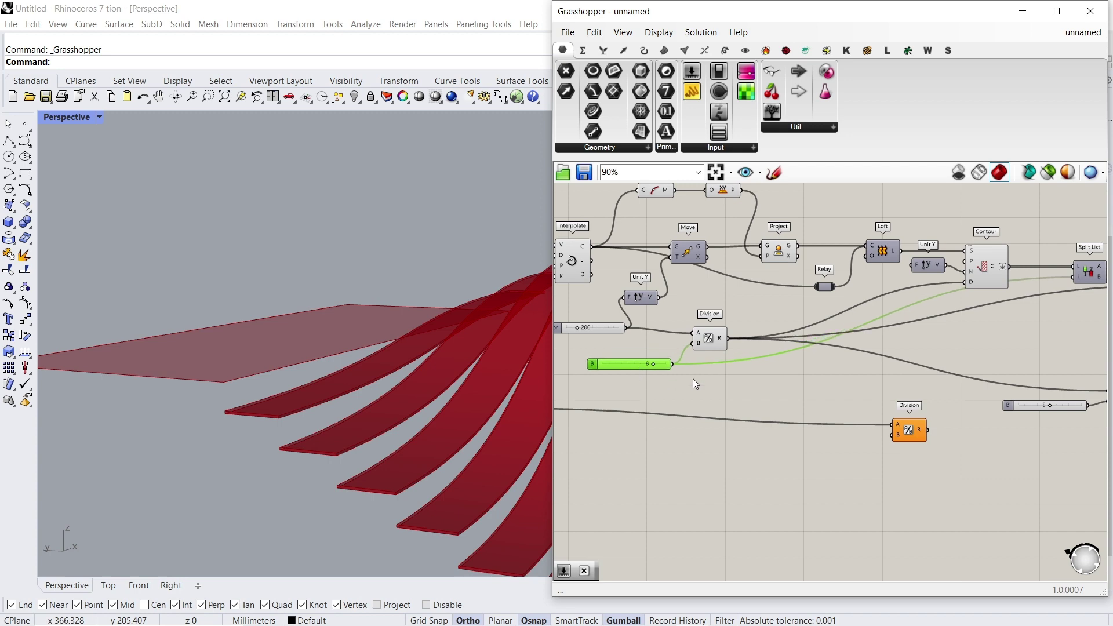
Step: Add a Multiplication component below the first Division and connect the 8 slider to its A input
{"action": "scroll", "coordinate": [694, 378], "scroll_direction": "down", "scroll_amount": 1}
{"action": "right_click_drag", "start_coordinate": [693, 378], "coordinate": [714, 402]}
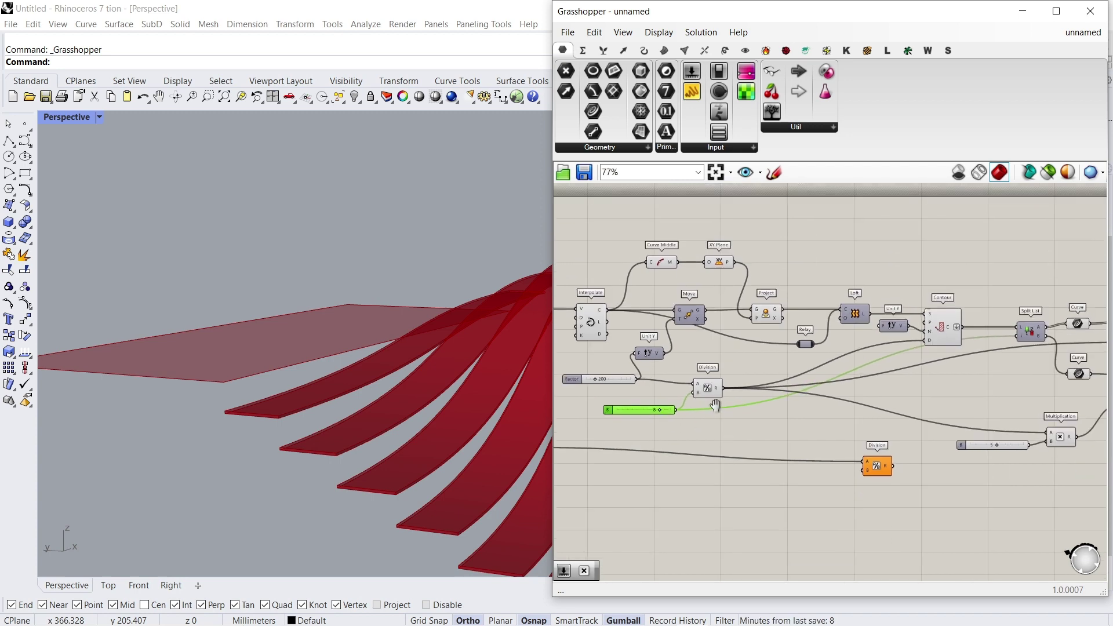
{"action": "scroll", "coordinate": [699, 426], "scroll_direction": "up", "scroll_amount": 3}
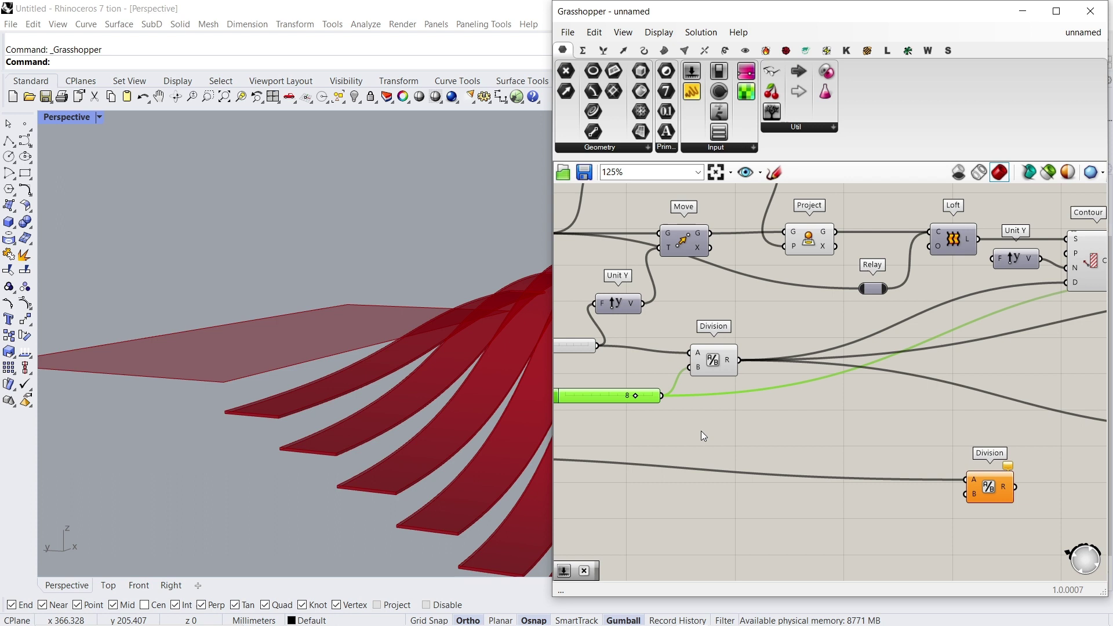
{"action": "double_click", "coordinate": [721, 435]}
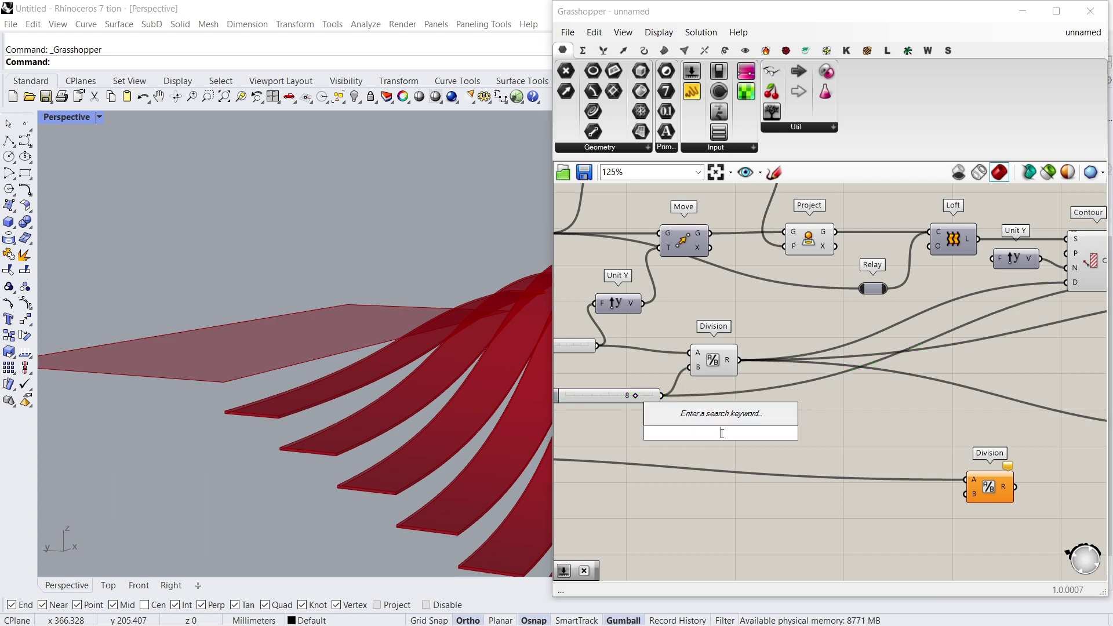
{"action": "type", "text": "mul"}
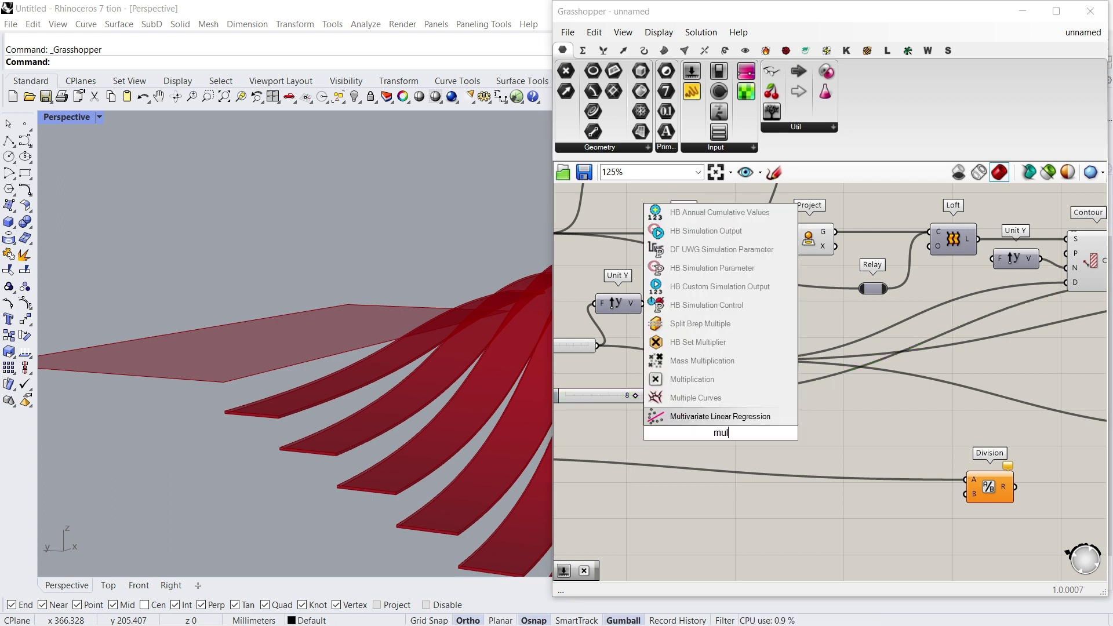
{"action": "left_click", "coordinate": [729, 375]}
{"action": "left_click_drag", "start_coordinate": [702, 432], "coordinate": [761, 441]}
Step: Add a number slider set to 2 and connect it to the new Multiplication's B input
{"action": "double_click", "coordinate": [689, 485]}
{"action": "type", "text": "2"}
{"action": "key", "text": "Return"}
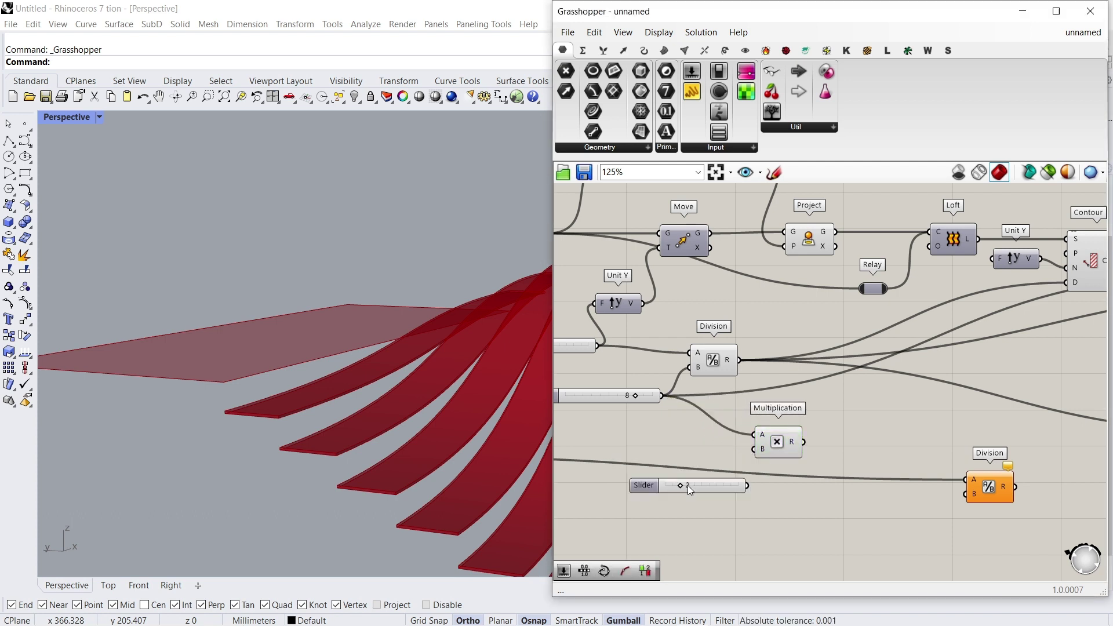
{"action": "left_click_drag", "start_coordinate": [748, 486], "coordinate": [754, 449]}
{"action": "right_click_drag", "start_coordinate": [800, 454], "coordinate": [728, 446]}
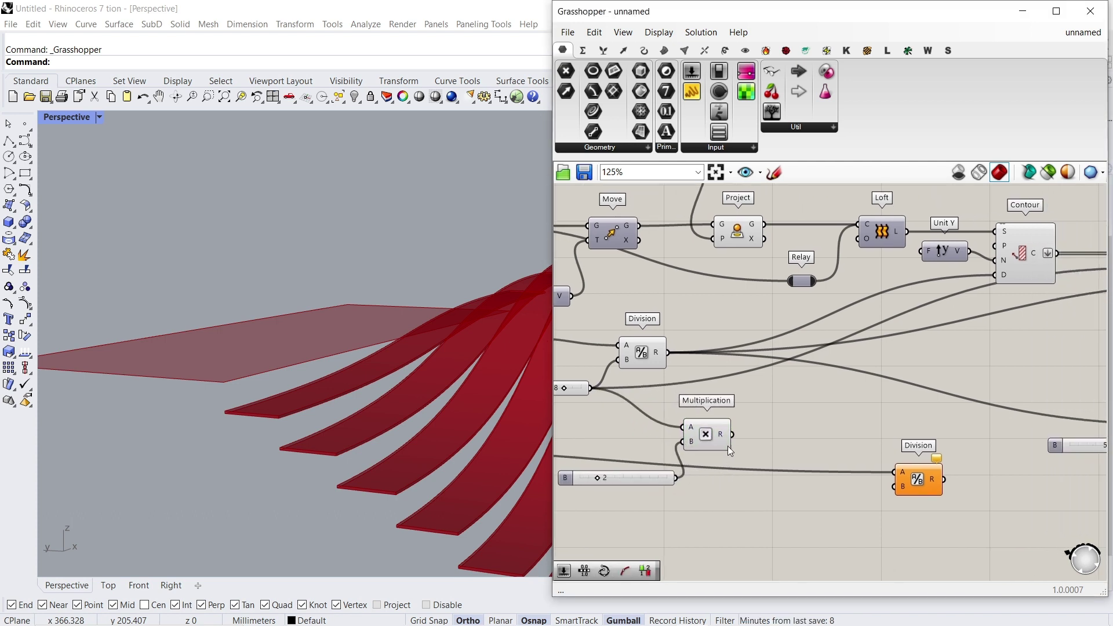
Step: Connect the new Multiplication's R output to the second Division's B input, and that Division's R output to Unit Z's F input
{"action": "left_click_drag", "start_coordinate": [805, 474], "coordinate": [895, 472]}
{"action": "right_click_drag", "start_coordinate": [945, 482], "coordinate": [708, 466]}
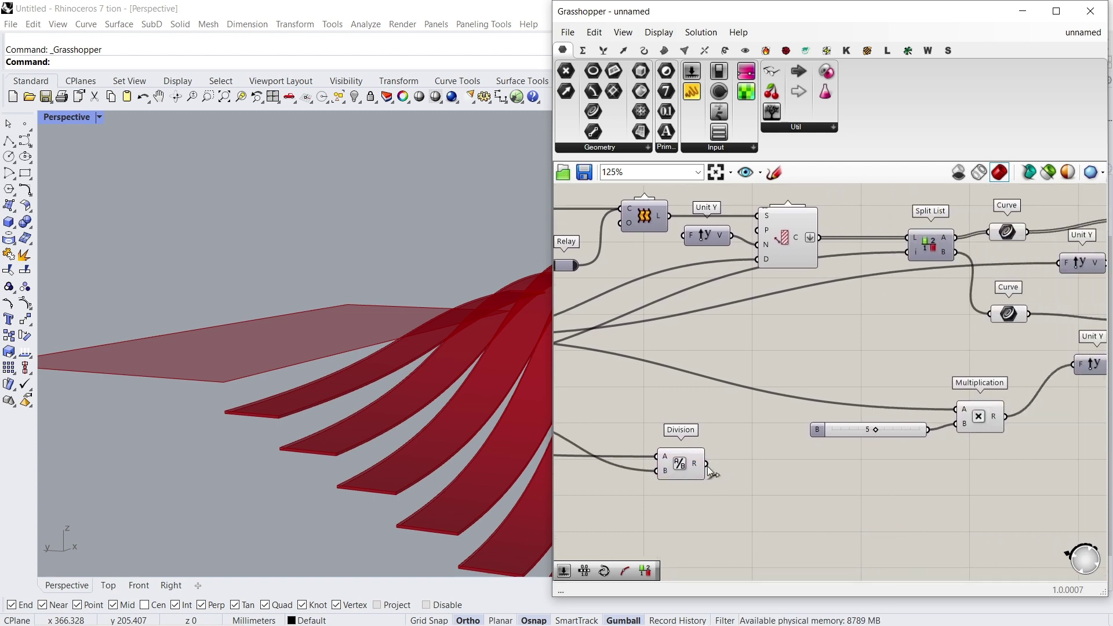
{"action": "scroll", "coordinate": [712, 484], "scroll_direction": "down", "scroll_amount": 2}
{"action": "left_click_drag", "start_coordinate": [864, 456], "coordinate": [950, 367]}
{"action": "scroll", "coordinate": [766, 416], "scroll_direction": "down", "scroll_amount": 4}
{"action": "scroll", "coordinate": [952, 403], "scroll_direction": "up", "scroll_amount": 6}
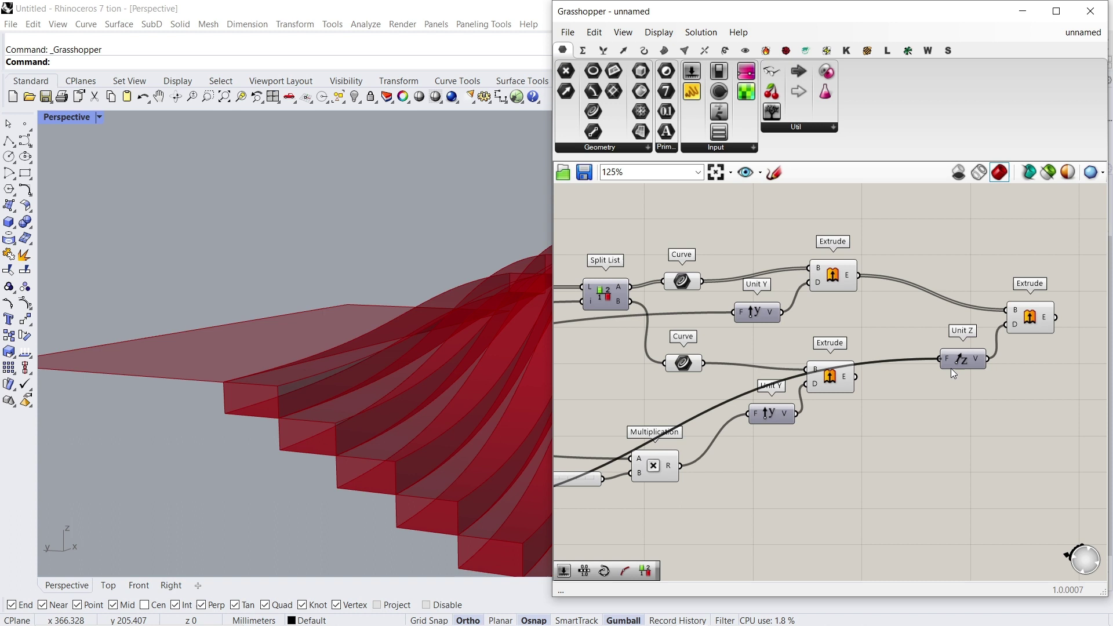
Step: Highlight the final Extrude's geometry and examine the step height of the thickened strips in the viewport
{"action": "right_click_drag", "start_coordinate": [397, 398], "coordinate": [307, 403]}
{"action": "scroll", "coordinate": [216, 418], "scroll_direction": "up", "scroll_amount": 5}
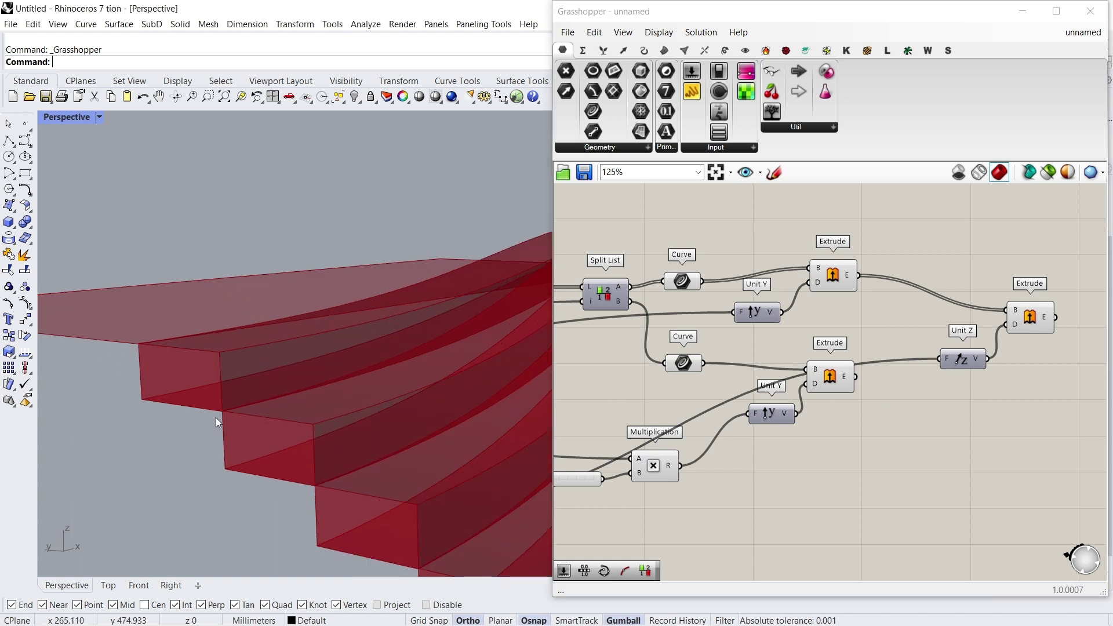
{"action": "left_click", "coordinate": [1024, 323]}
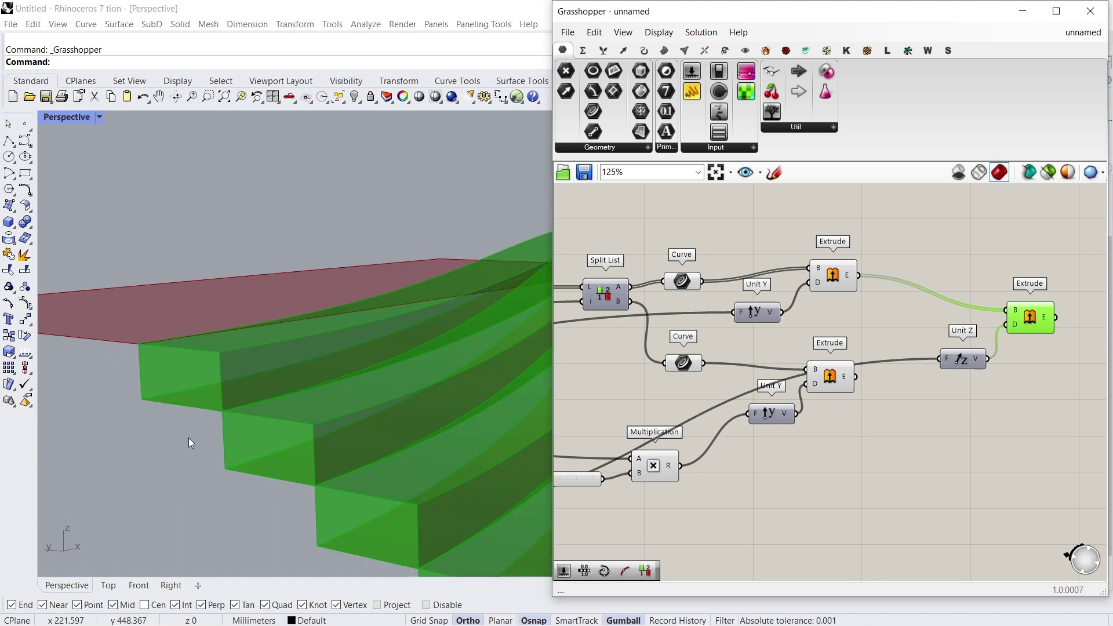
{"action": "scroll", "coordinate": [232, 394], "scroll_direction": "up", "scroll_amount": 8}
{"action": "scroll", "coordinate": [452, 415], "scroll_direction": "down", "scroll_amount": 5}
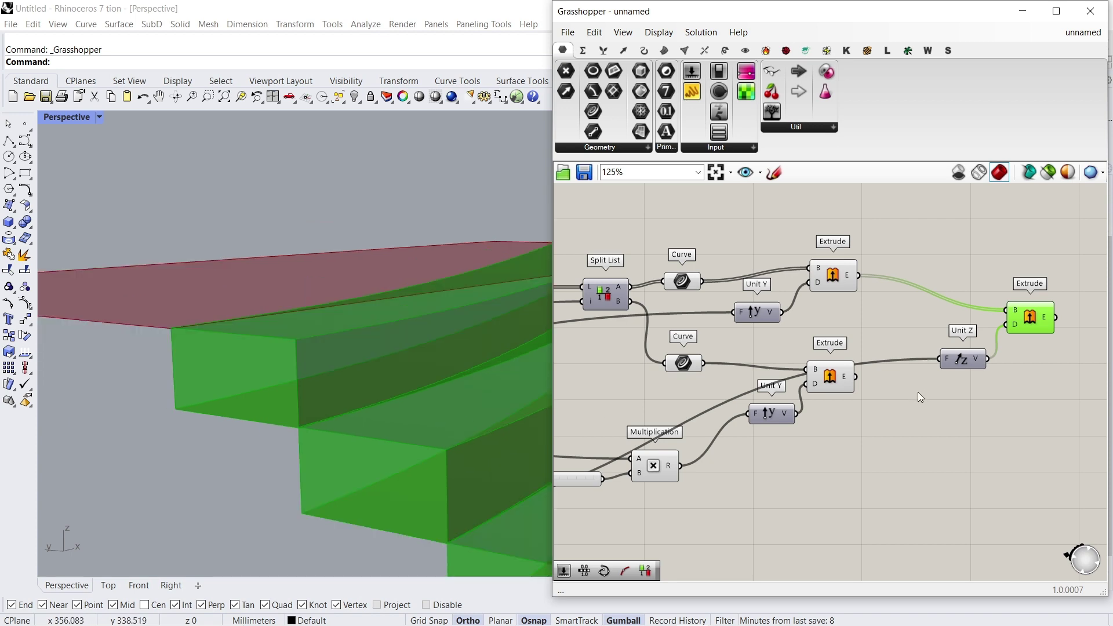
Step: Set the new Multiplication's B slider to 3 and inspect the strips' thickness
{"action": "scroll", "coordinate": [919, 396], "scroll_direction": "down", "scroll_amount": 3}
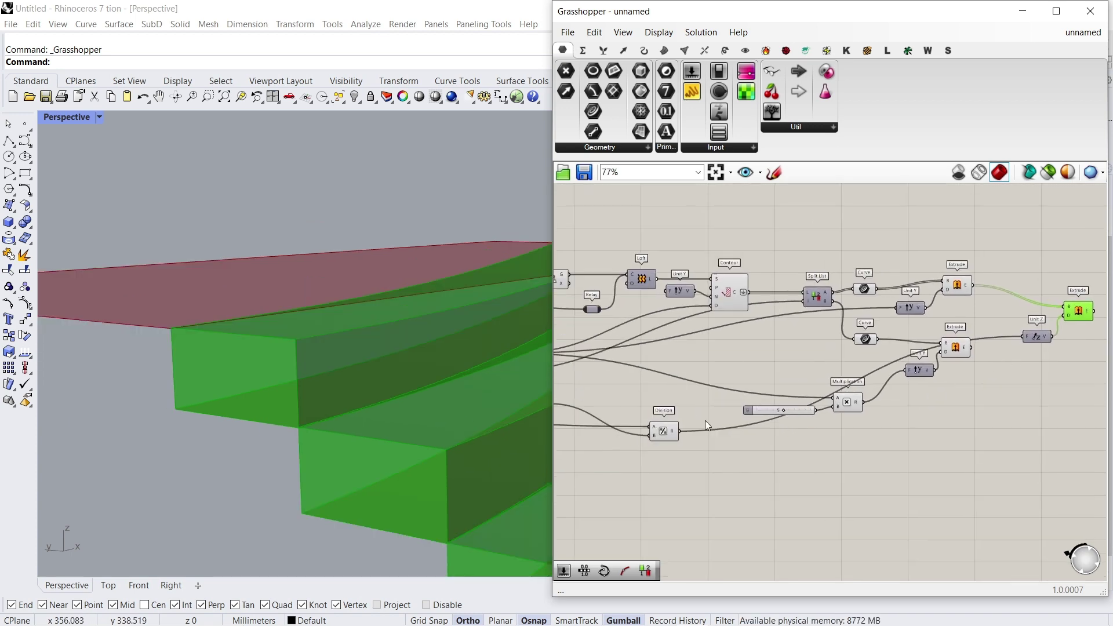
{"action": "scroll", "coordinate": [705, 420], "scroll_direction": "up", "scroll_amount": 5}
{"action": "scroll", "coordinate": [629, 412], "scroll_direction": "up", "scroll_amount": 1}
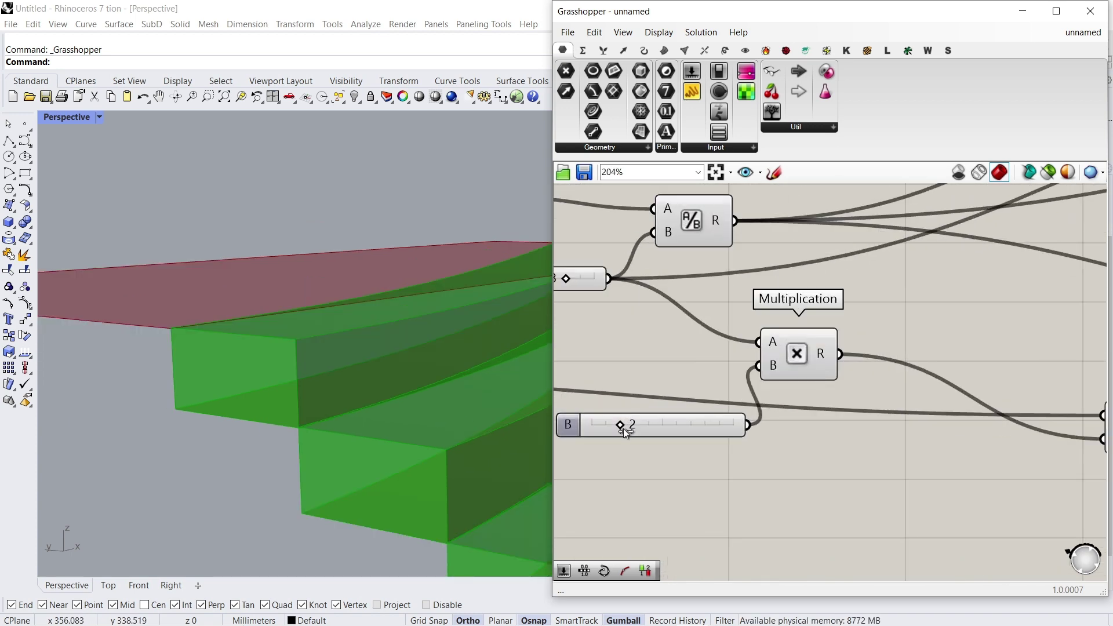
{"action": "left_click_drag", "start_coordinate": [622, 429], "coordinate": [635, 429]}
{"action": "scroll", "coordinate": [289, 396], "scroll_direction": "down", "scroll_amount": 5}
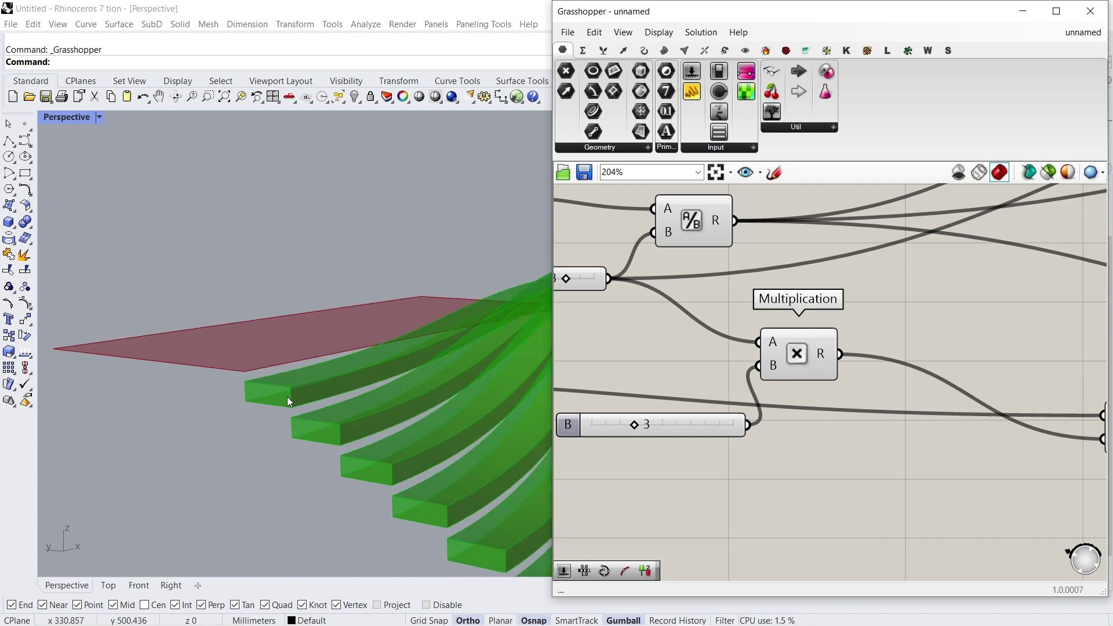
{"action": "scroll", "coordinate": [299, 396], "scroll_direction": "down", "scroll_amount": 3}
{"action": "right_click_drag", "start_coordinate": [394, 408], "coordinate": [458, 406]}
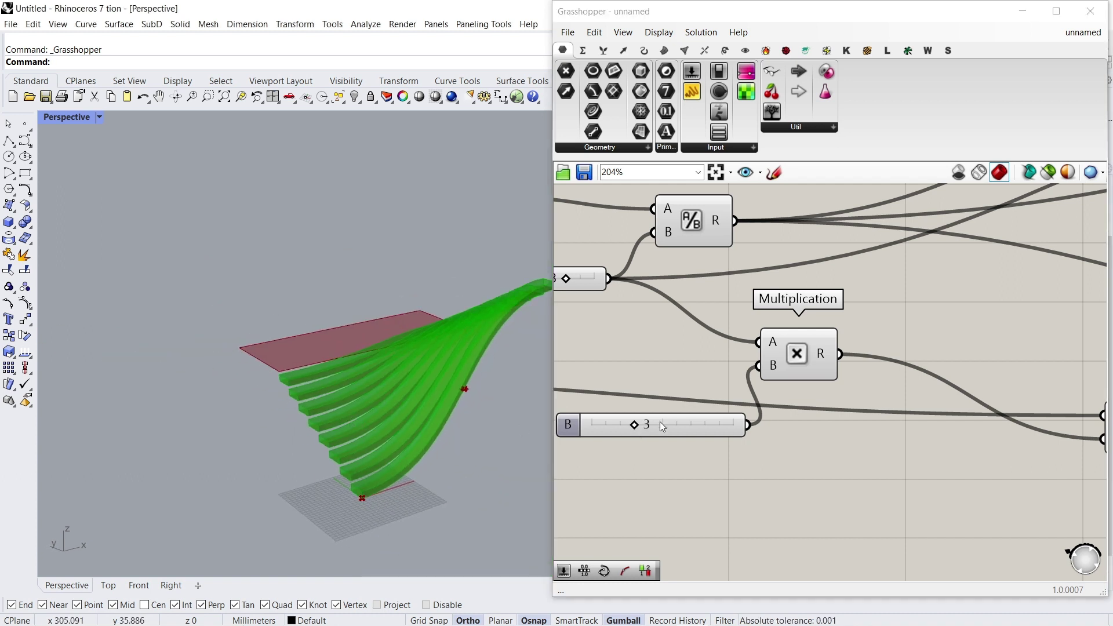
Step: Set the new Multiplication's B slider to 4 and check the thinner strips in the viewport
{"action": "scroll", "coordinate": [655, 423], "scroll_direction": "up", "scroll_amount": 4}
{"action": "left_click_drag", "start_coordinate": [621, 427], "coordinate": [639, 430]}
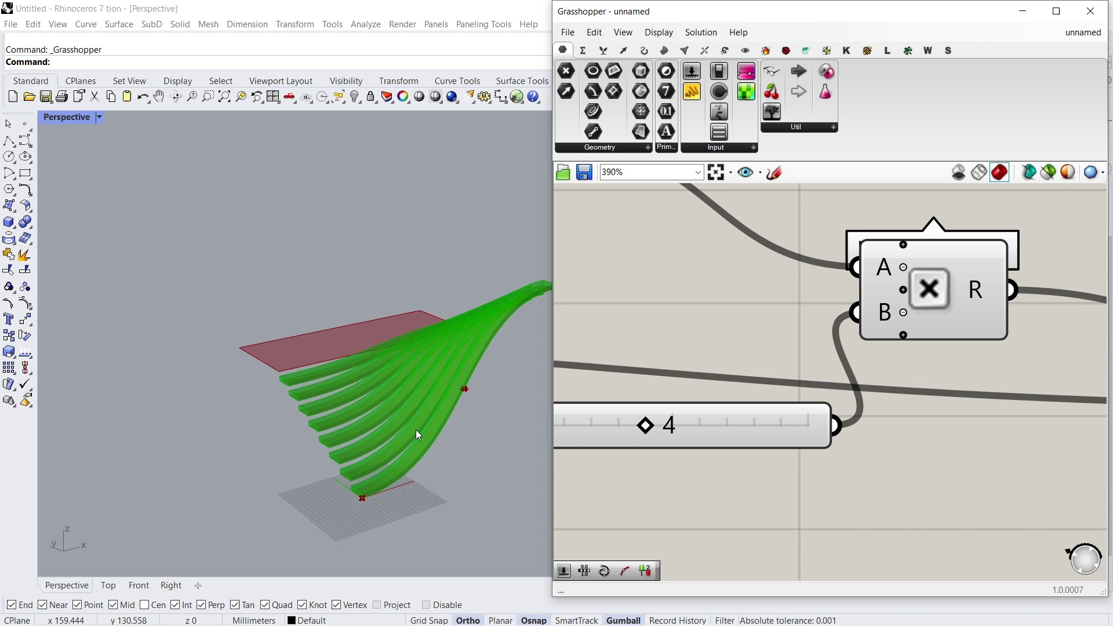
{"action": "mouse_move", "coordinate": [418, 435]}
{"action": "right_mouse_down"}
{"action": "mouse_move", "coordinate": [309, 385]}
{"action": "mouse_move", "coordinate": [536, 427]}
{"action": "mouse_move", "coordinate": [413, 428]}
{"action": "right_mouse_up"}
{"action": "scroll", "coordinate": [669, 437], "scroll_direction": "down", "scroll_amount": 7}
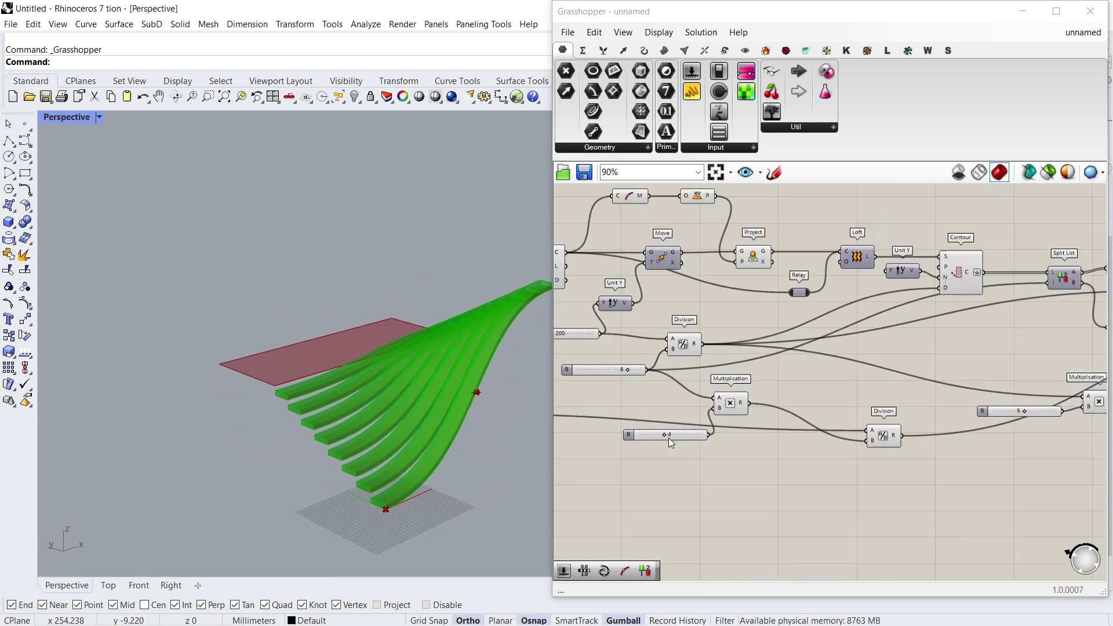
Step: Move the lower Extrude down slightly and add its E output to the final Extrude's B input alongside the existing connection
{"action": "right_click_drag", "start_coordinate": [938, 426], "coordinate": [603, 442]}
{"action": "scroll", "coordinate": [951, 353], "scroll_direction": "up", "scroll_amount": 4}
{"action": "right_click_drag", "start_coordinate": [989, 353], "coordinate": [883, 382]}
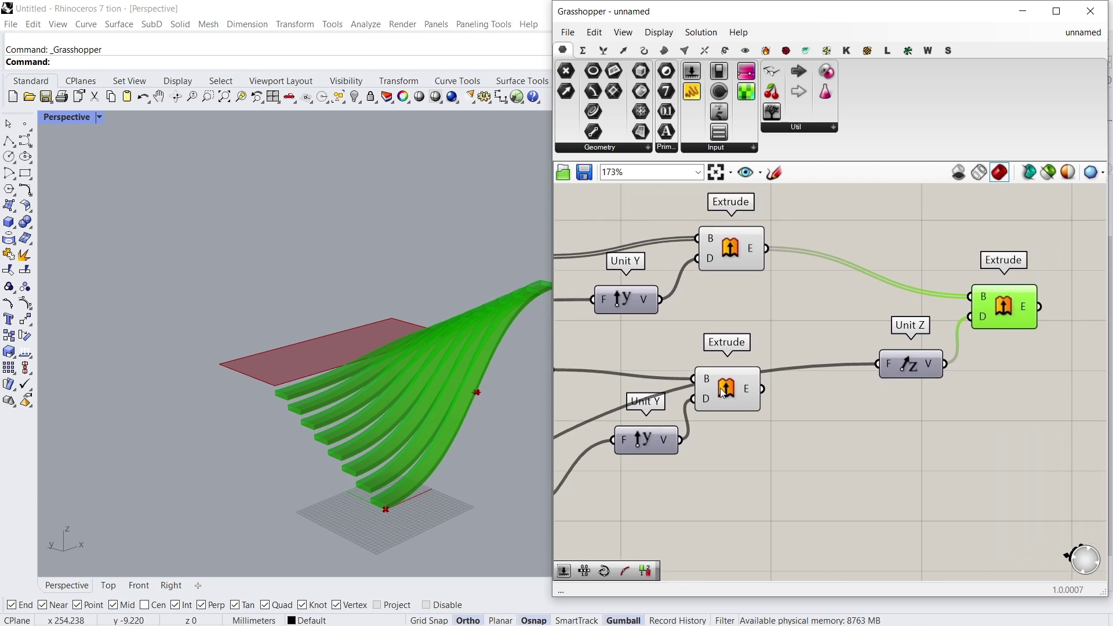
{"action": "left_click_drag", "start_coordinate": [723, 393], "coordinate": [733, 412]}
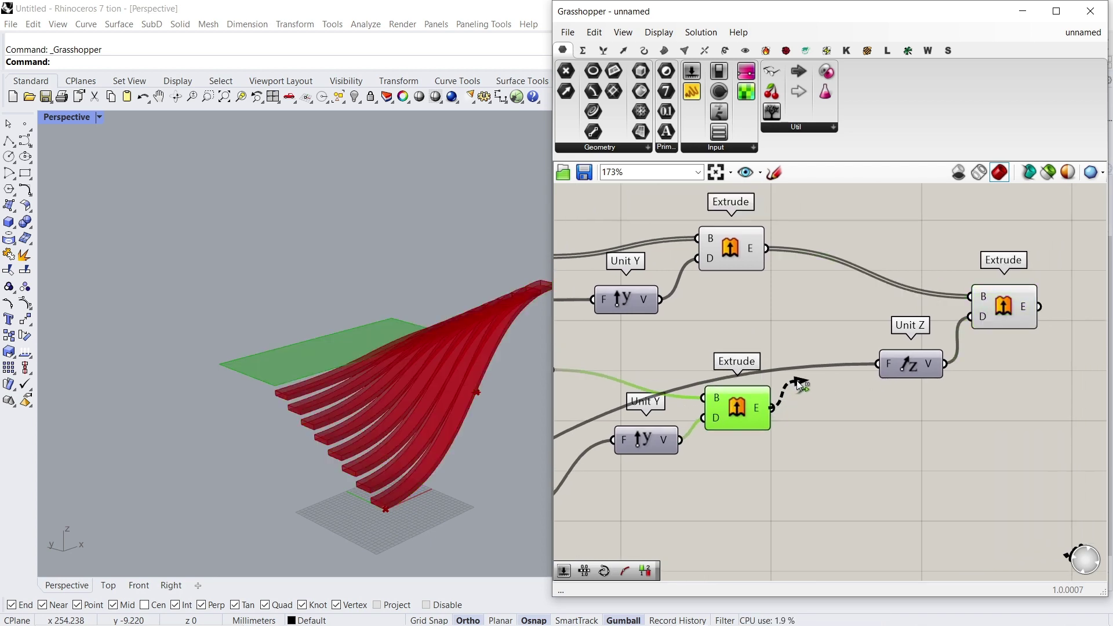
{"action": "left_click_drag", "start_coordinate": [800, 382], "coordinate": [962, 300]}
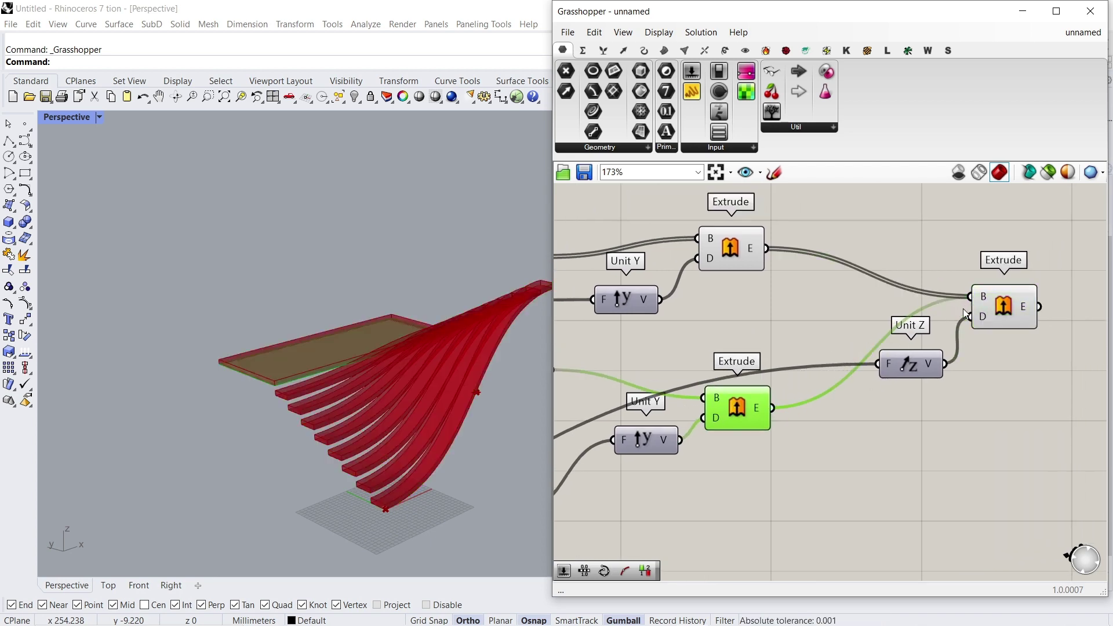
Step: Highlight the final Extrude's geometry and minimize the Grasshopper window to examine the stair in the full Rhino viewport
{"action": "left_click", "coordinate": [1005, 303]}
{"action": "right_click_drag", "start_coordinate": [350, 353], "coordinate": [504, 310]}
{"action": "left_click", "coordinate": [1023, 11]}
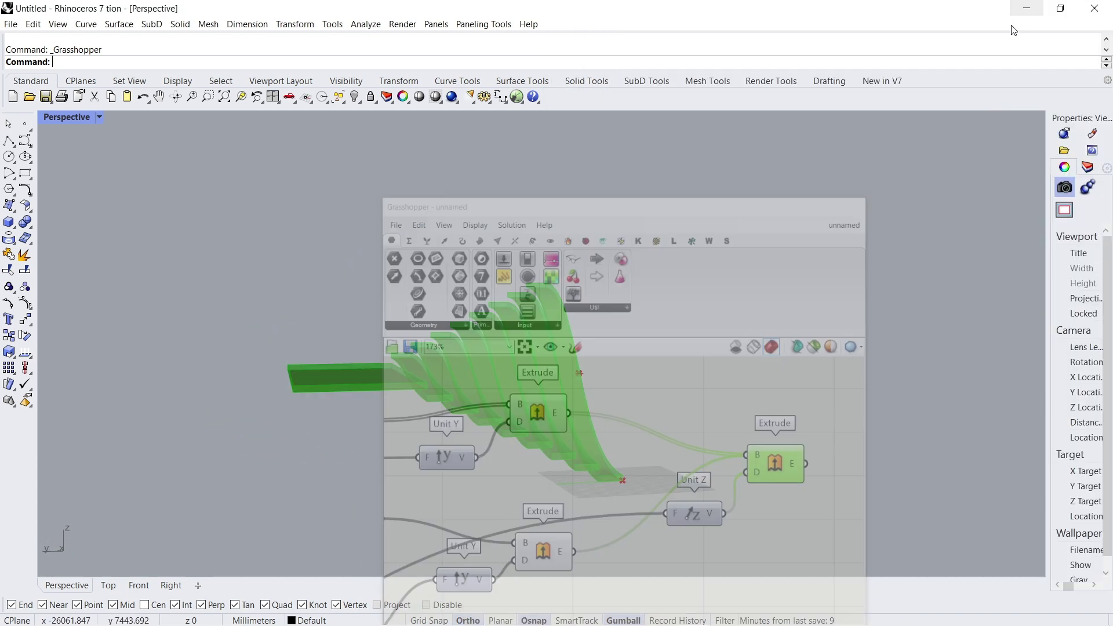